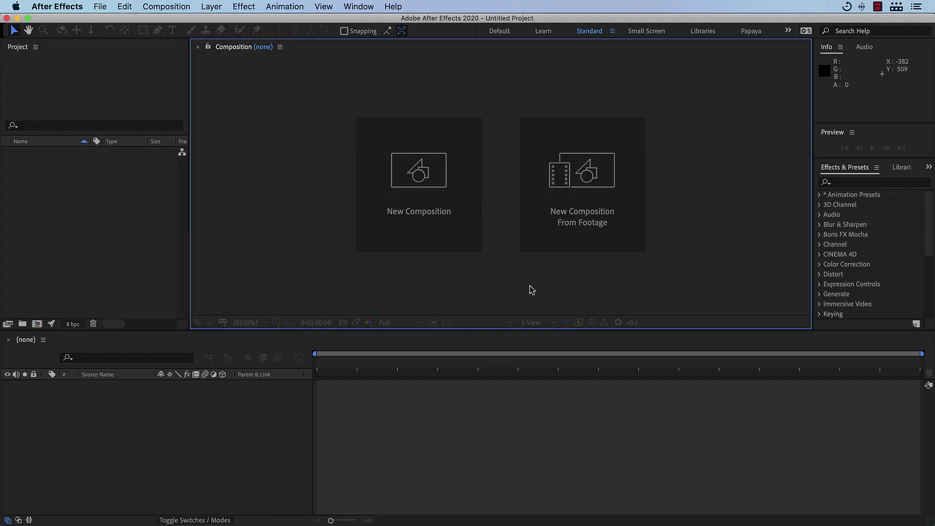
- Create Comp 1 at 1920×1080, 30 fps, with a duration of 0:00:07:00
{"action": "left_click", "coordinate": [416, 208]}
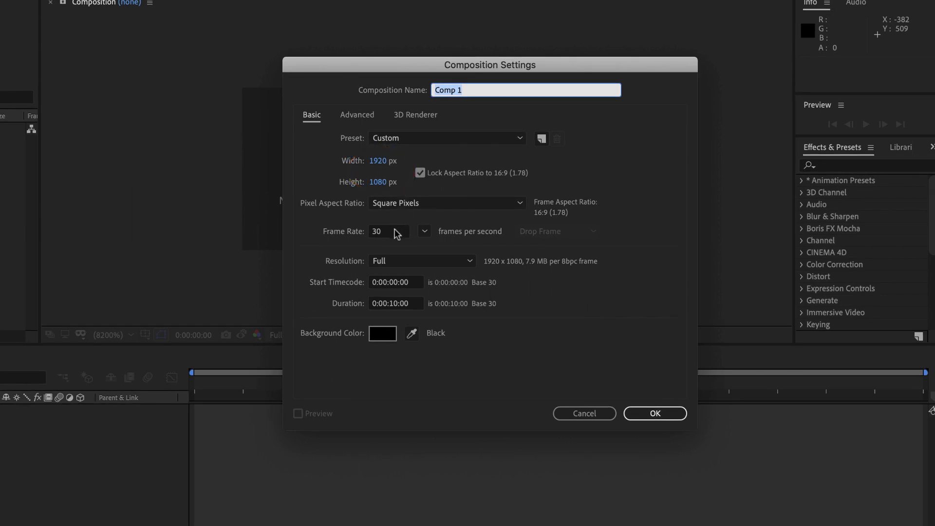
{"action": "left_click", "coordinate": [397, 303]}
{"action": "type", "text": "7:0"}
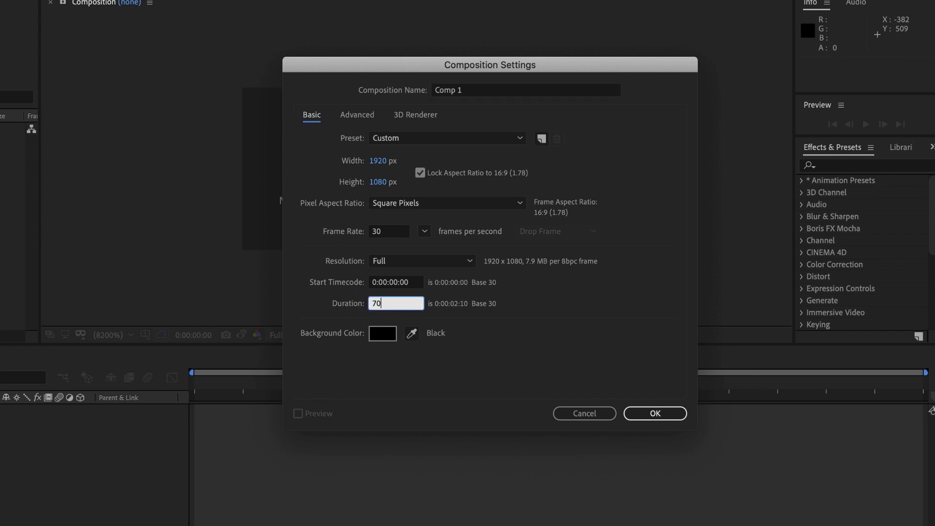
{"action": "type", "text": "0"}
{"action": "key", "text": "Tab"}
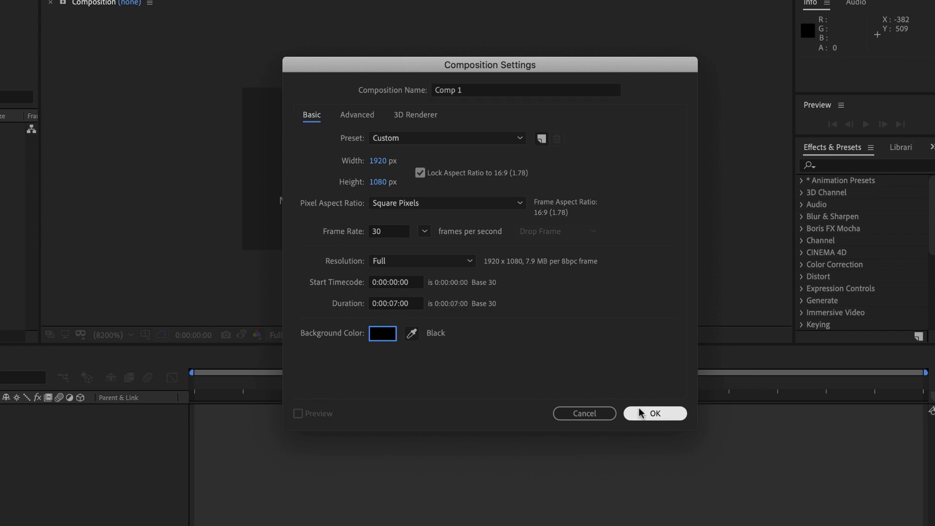
{"action": "left_click", "coordinate": [641, 413]}
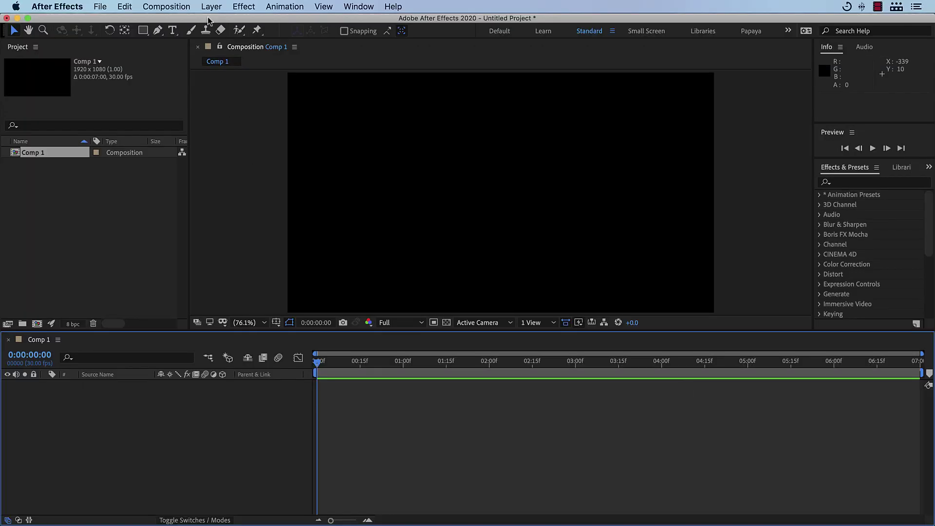
- Add a full-frame solid layer named 背景 coloured light grey EBEBEB
{"action": "left_click", "coordinate": [211, 7]}
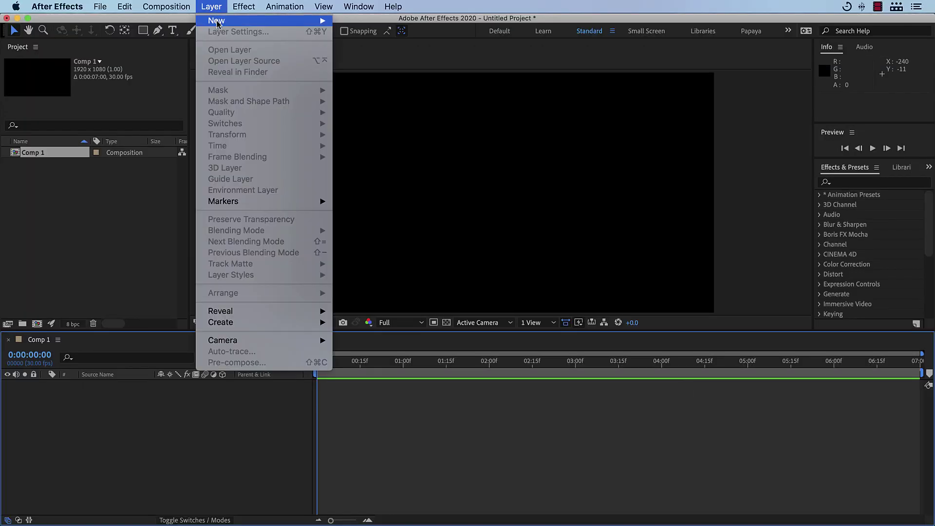
{"action": "mouse_move", "coordinate": [258, 22]}
{"action": "left_click", "coordinate": [352, 36]}
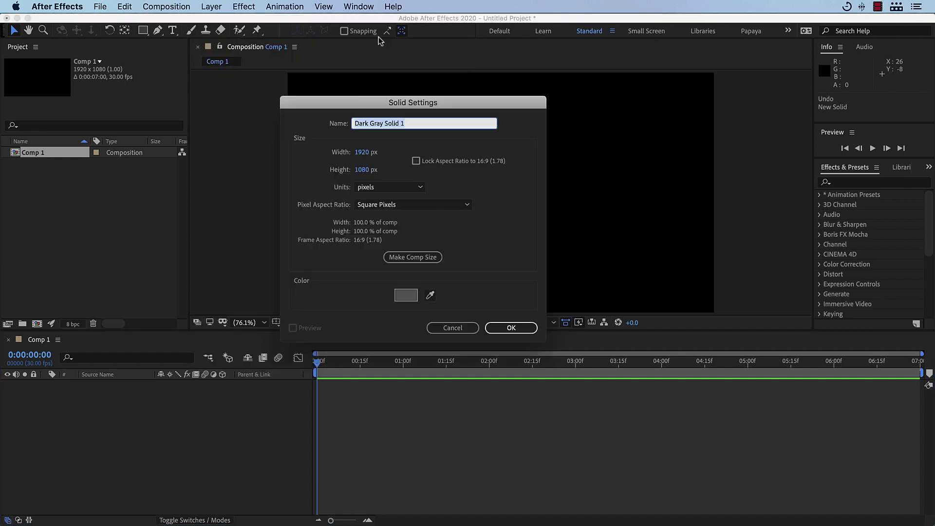
{"action": "type", "text": "背景"}
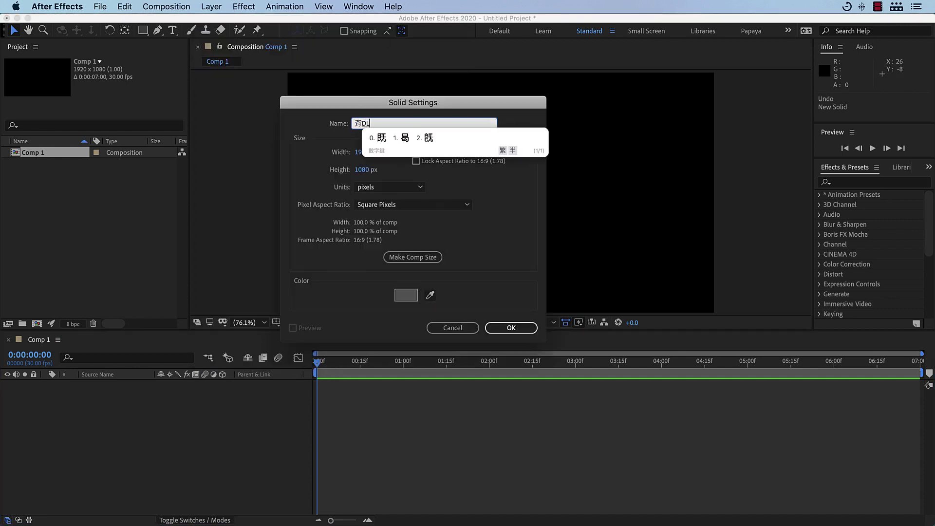
{"action": "left_click", "coordinate": [406, 295]}
{"action": "left_click_drag", "start_coordinate": [409, 160], "coordinate": [404, 136]}
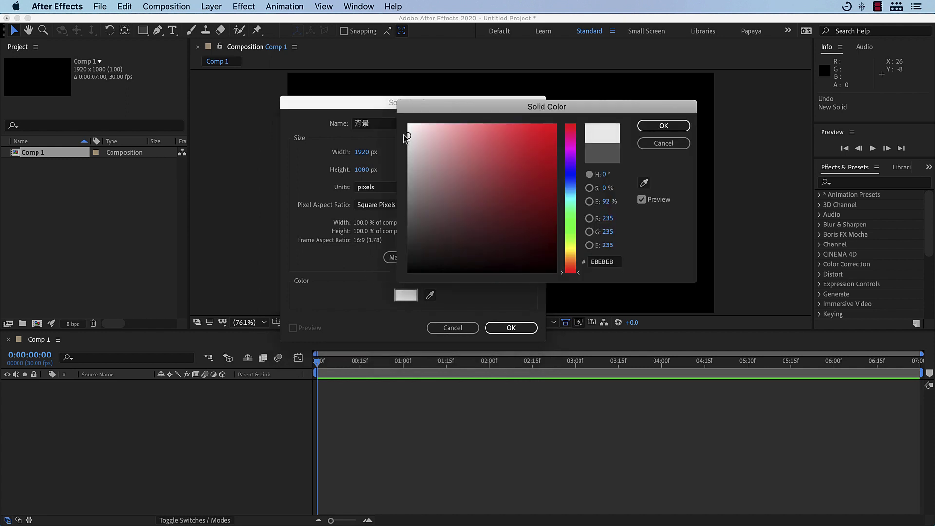
{"action": "key", "text": "Return"}
{"action": "key", "text": "Return"}
{"action": "key", "text": "super+Tab"}
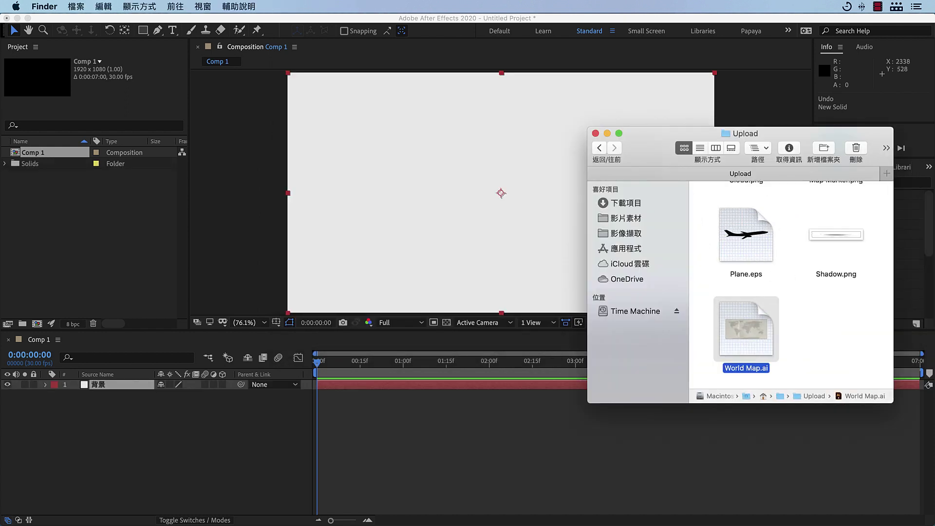
- Import World Map.ai as merged-layer footage into Comp 1 and rename its layer 地圖
{"action": "left_click_drag", "start_coordinate": [745, 331], "coordinate": [502, 427]}
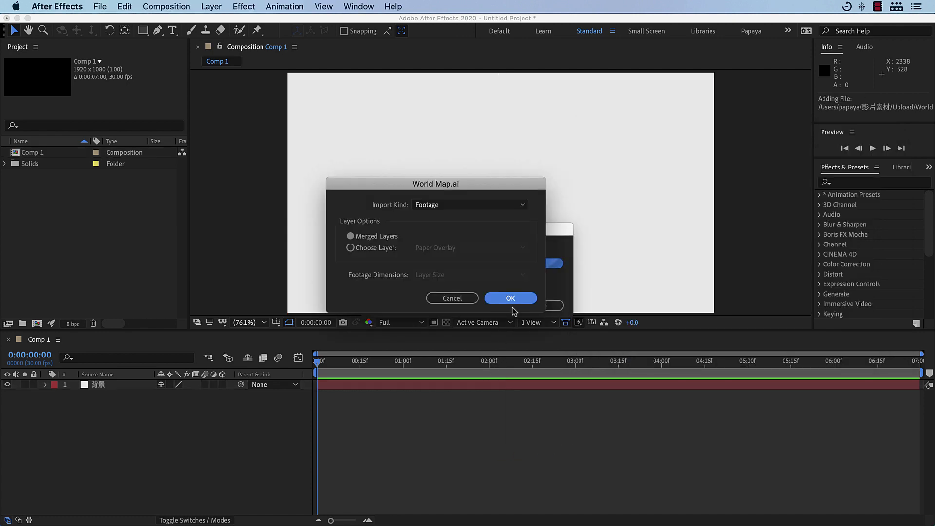
{"action": "left_click", "coordinate": [511, 298]}
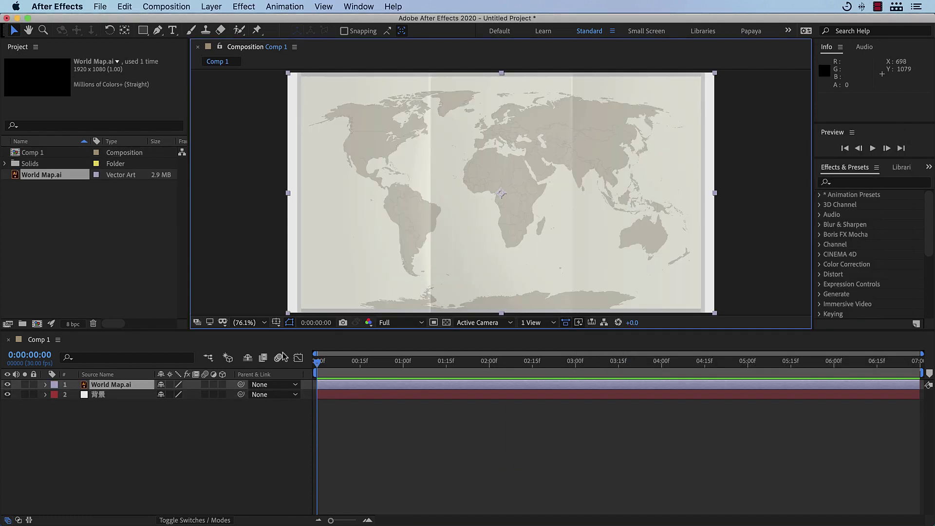
{"action": "left_click", "coordinate": [152, 388]}
{"action": "key", "text": "Return"}
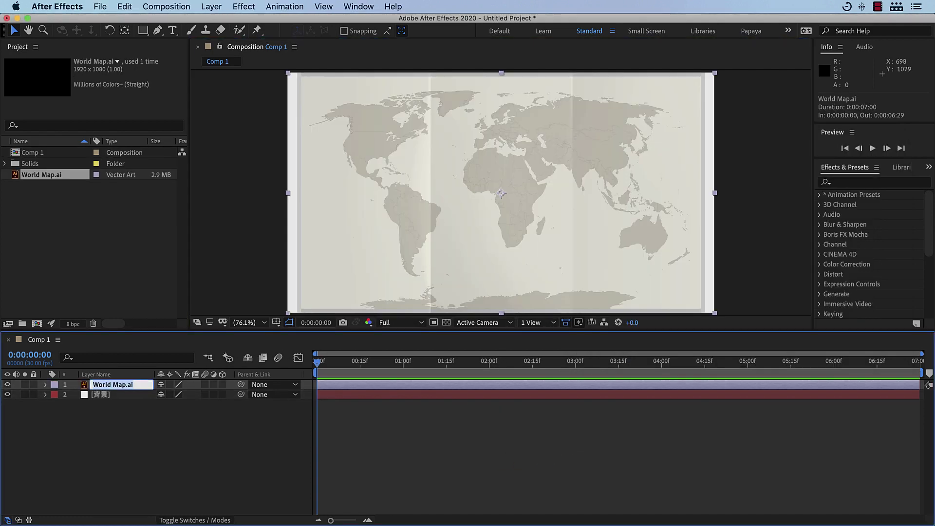
{"action": "type", "text": "地圖"}
{"action": "key", "text": "Return"}
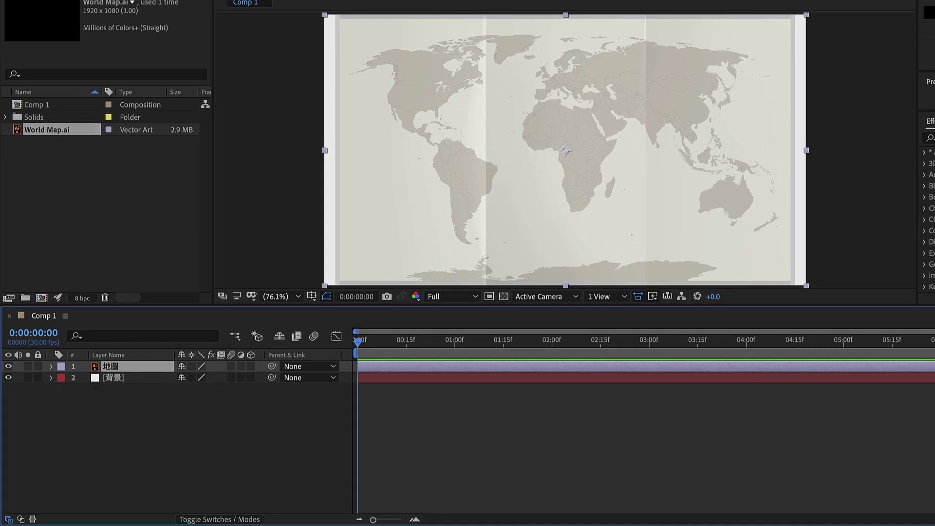
- Turn on Continuous Rasterize for 地圖 after testing an 826% scale, then reset Scale to 100%
{"action": "key", "text": "s"}
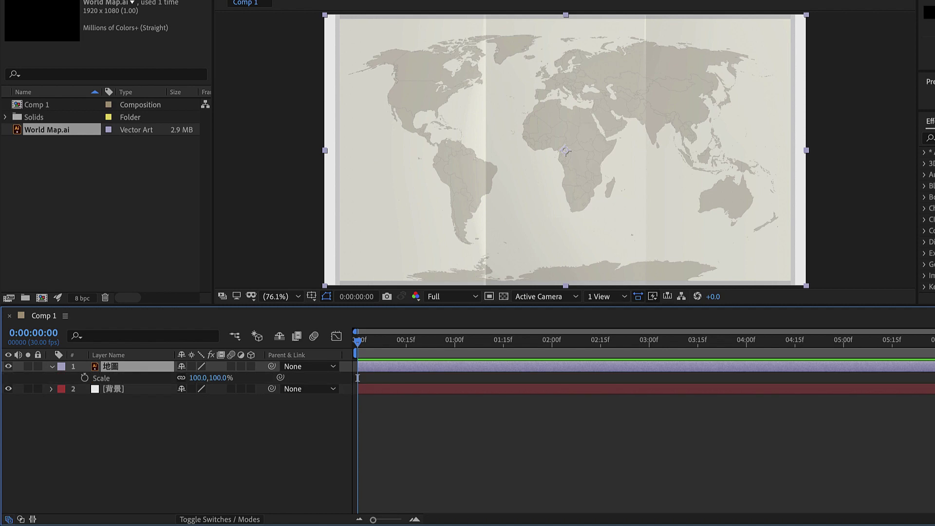
{"action": "left_click_drag", "start_coordinate": [197, 378], "coordinate": [684, 387]}
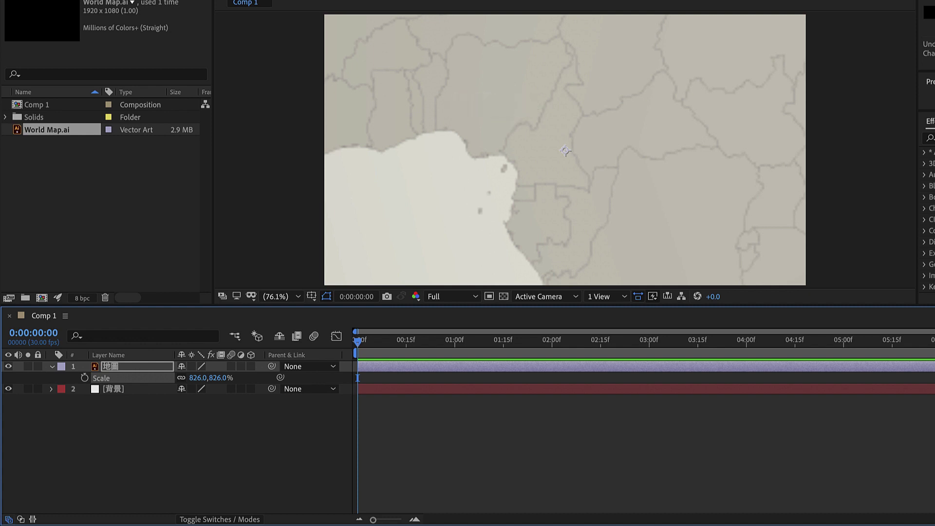
{"action": "left_click", "coordinate": [191, 367]}
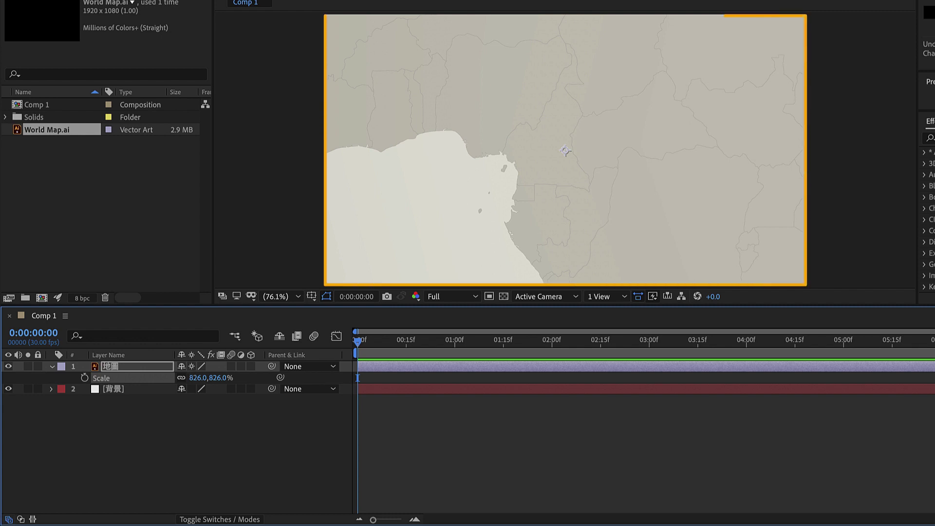
{"action": "left_click", "coordinate": [196, 378]}
{"action": "type", "text": "100"}
{"action": "key", "text": "Return"}
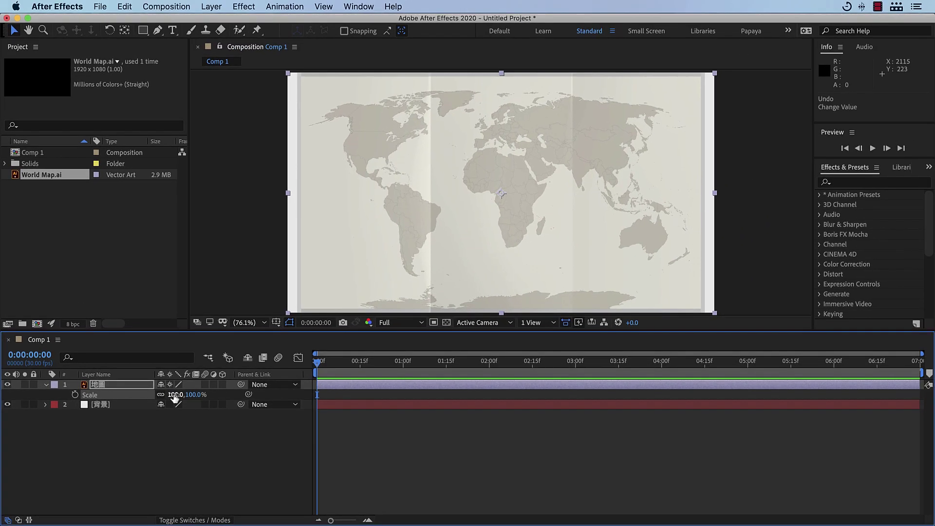
{"action": "left_click", "coordinate": [323, 7]}
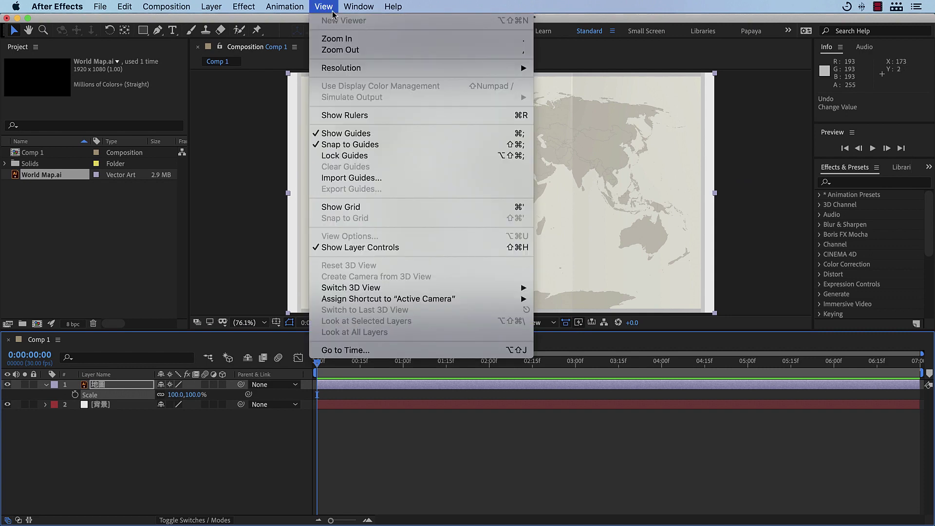
- Show rulers and place vertical guides at x=644 and x=1279 px
{"action": "left_click", "coordinate": [337, 115]}
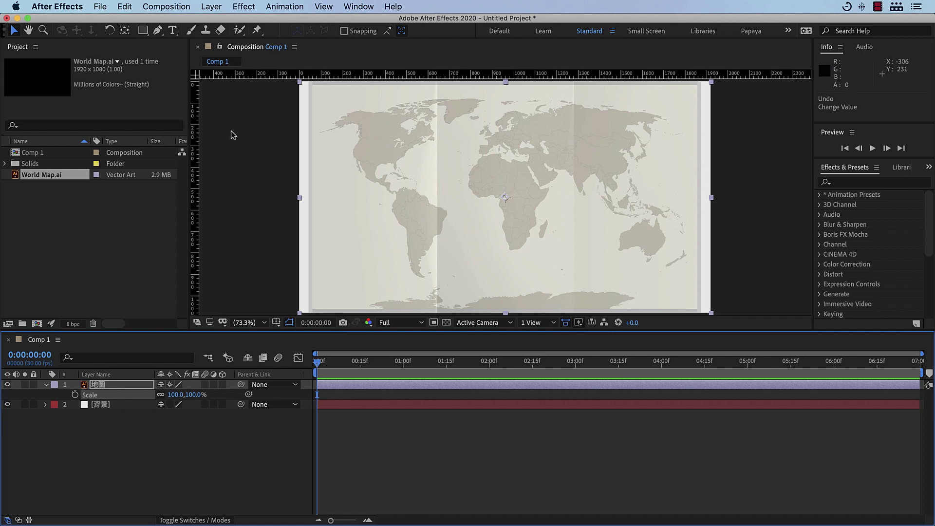
{"action": "left_click_drag", "start_coordinate": [196, 126], "coordinate": [437, 135]}
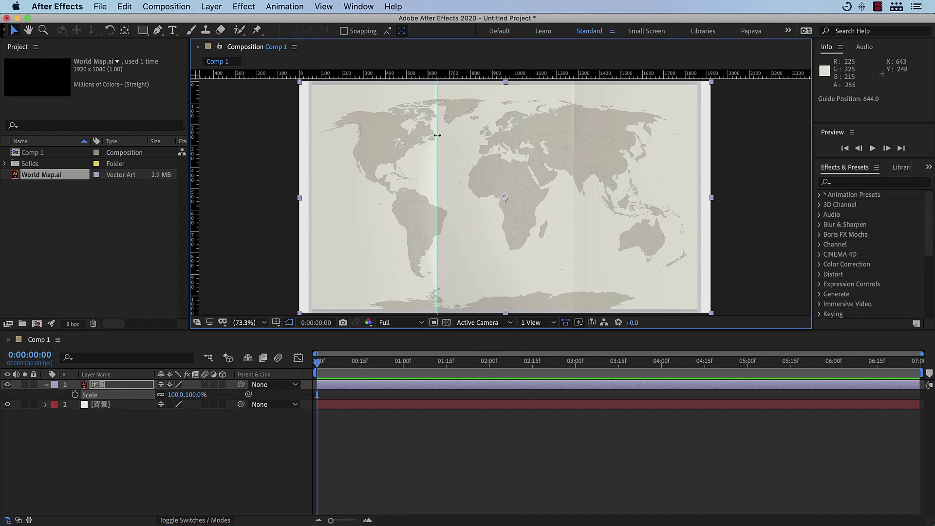
{"action": "left_click_drag", "start_coordinate": [195, 142], "coordinate": [574, 148]}
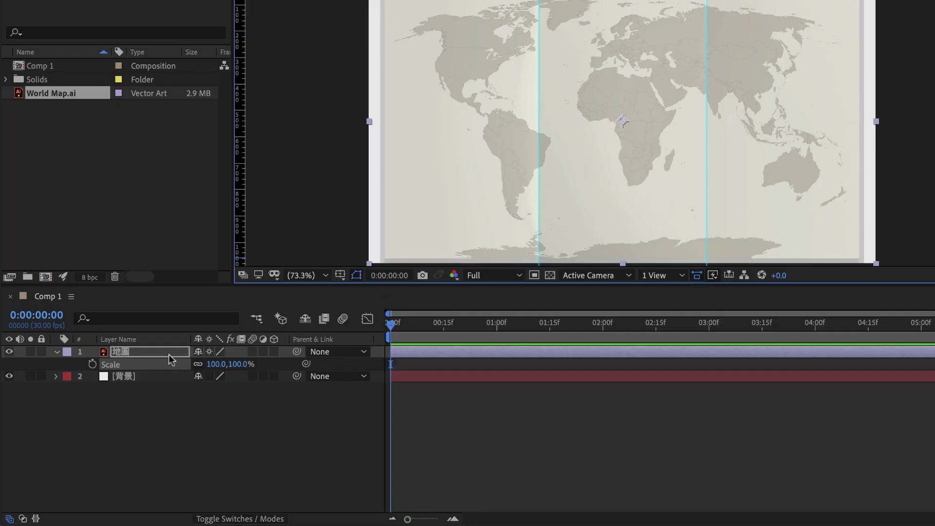
- Duplicate the 地圖 map layer twice to get three identical copies
{"action": "key", "text": "Return"}
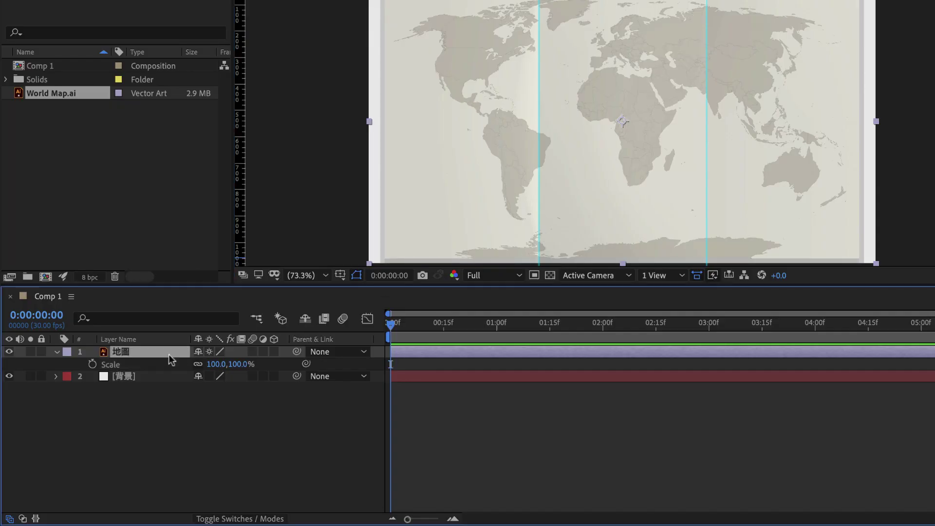
{"action": "key", "text": "ctrl+d"}
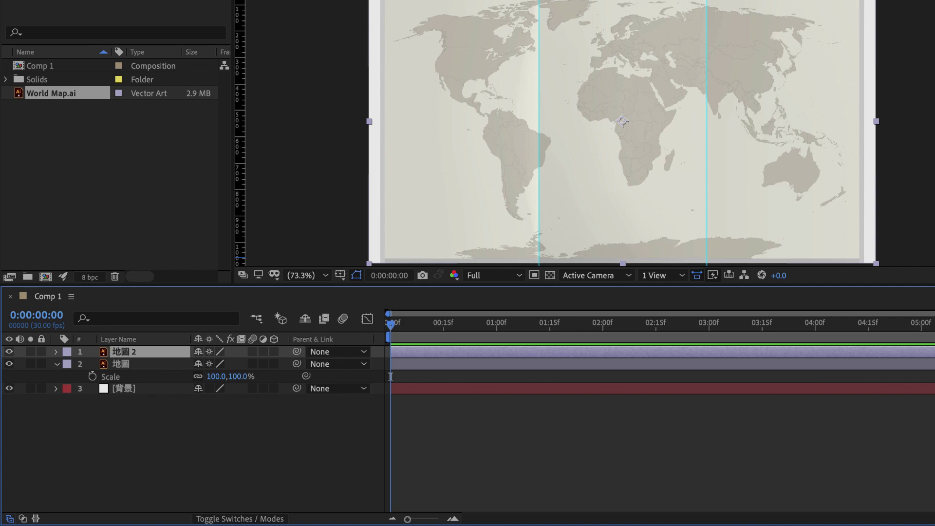
{"action": "key", "text": "ctrl+d"}
- Rename the three map copies 右, 中 and 左 from top to bottom
{"action": "key", "text": "Return"}
{"action": "type", "text": "右"}
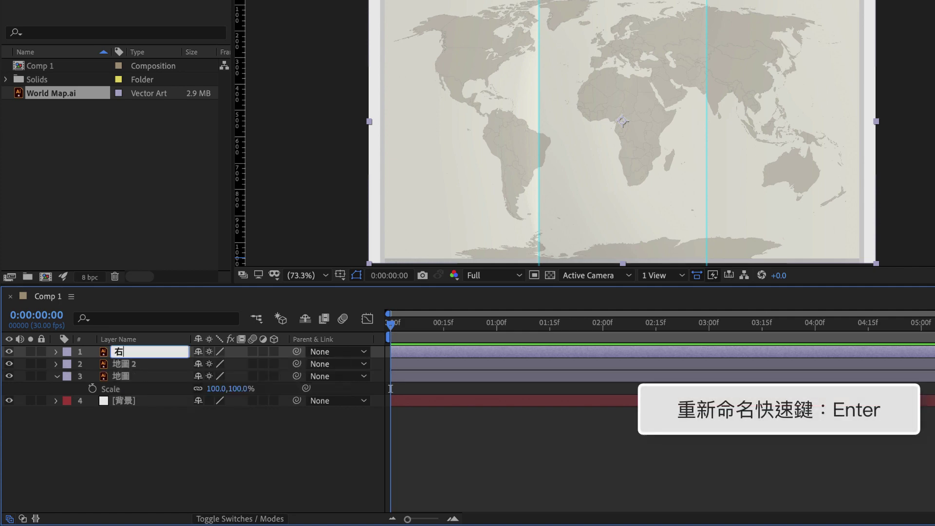
{"action": "key", "text": "Return"}
{"action": "key", "text": "ctrl+Down"}
{"action": "key", "text": "Return"}
{"action": "type", "text": "中"}
{"action": "key", "text": "Return"}
{"action": "key", "text": "ctrl+Down"}
{"action": "key", "text": "Return"}
{"action": "type", "text": "左"}
{"action": "key", "text": "Return"}
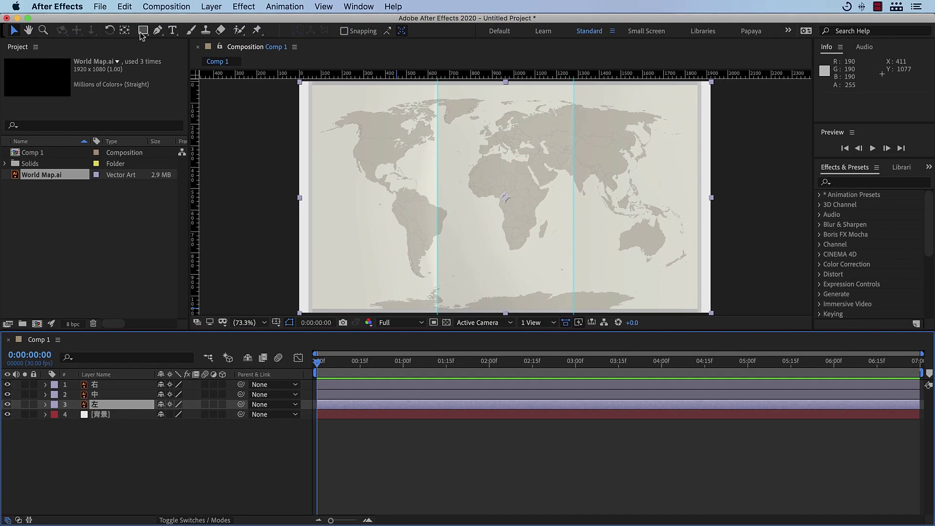
- Draw rectangle masks limiting 左, 中 and 右 to the left, middle and right thirds between guides
{"action": "left_click", "coordinate": [142, 32]}
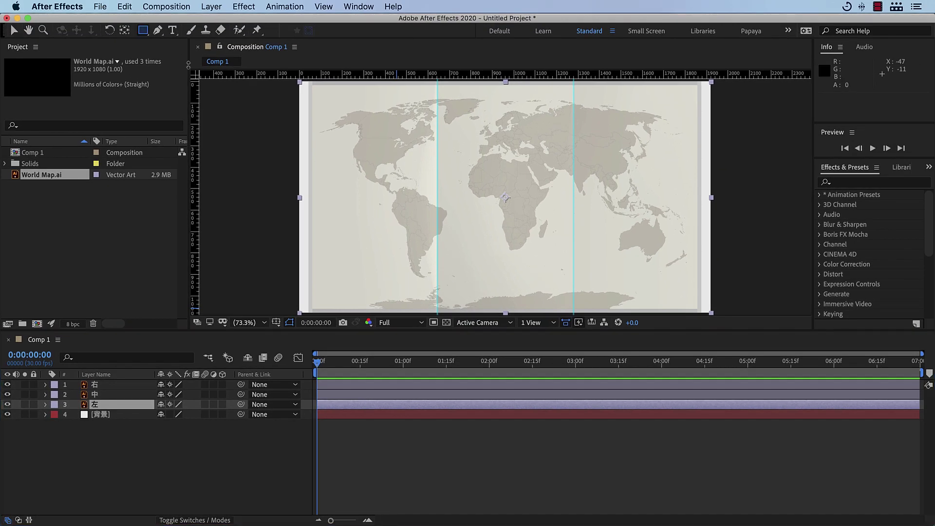
{"action": "mouse_move", "coordinate": [308, 81]}
{"action": "left_mouse_down"}
{"action": "mouse_move", "coordinate": [373, 152]}
{"action": "mouse_move", "coordinate": [437, 313]}
{"action": "left_mouse_up"}
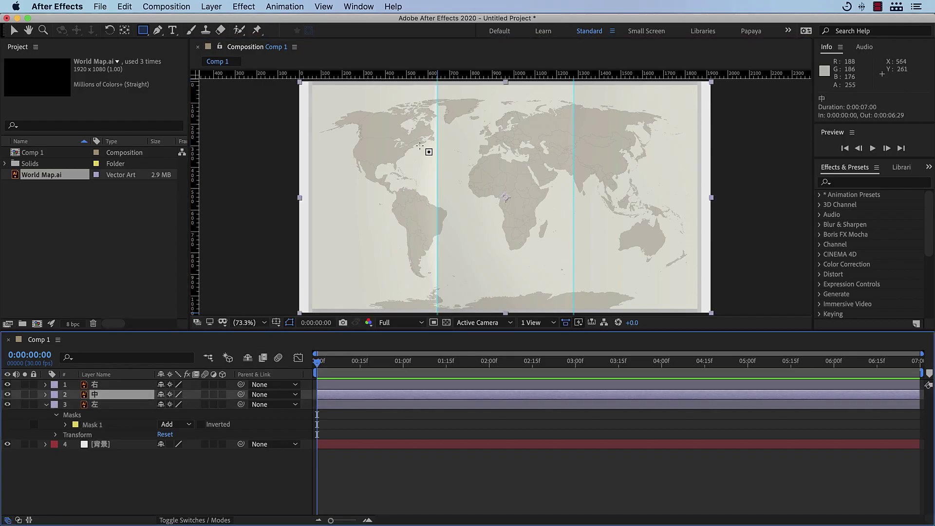
{"action": "left_click_drag", "start_coordinate": [432, 84], "coordinate": [573, 313]}
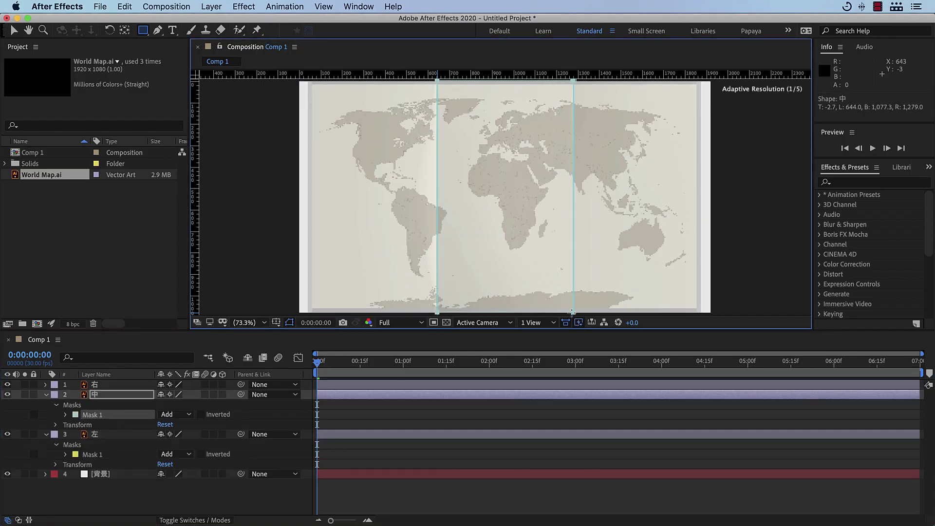
{"action": "left_click", "coordinate": [143, 384]}
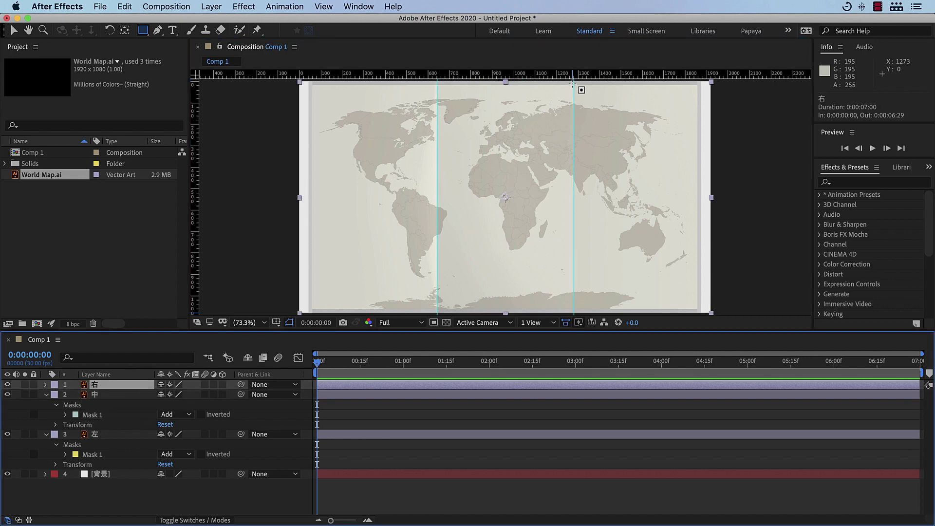
{"action": "mouse_move", "coordinate": [573, 81]}
{"action": "left_mouse_down"}
{"action": "mouse_move", "coordinate": [673, 281]}
{"action": "mouse_move", "coordinate": [702, 314]}
{"action": "left_mouse_up"}
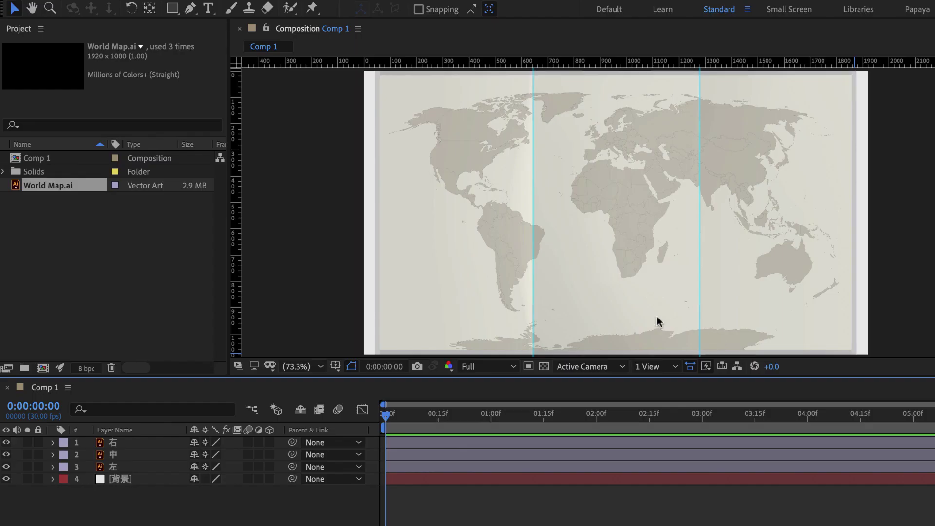
- Move the 左 and 右 anchor points onto the guides and make all three map layers 3D
{"action": "left_click", "coordinate": [463, 211]}
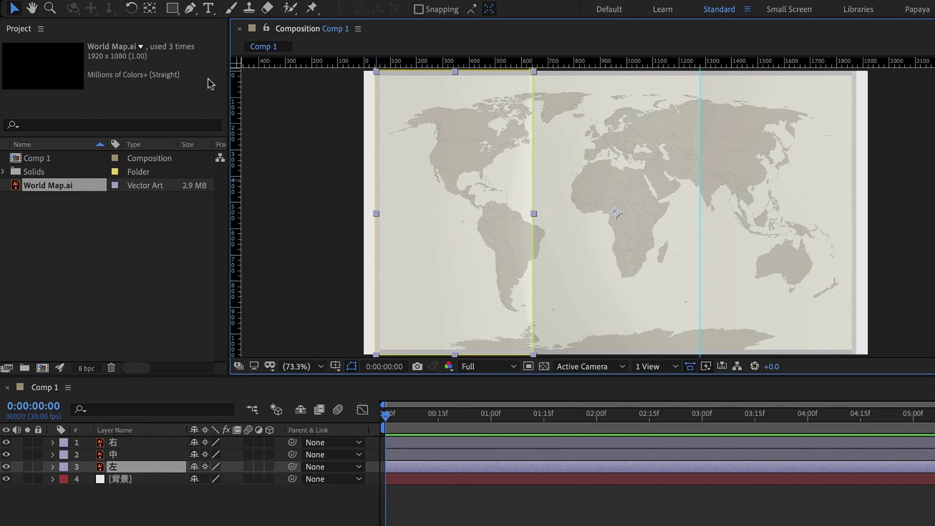
{"action": "left_click", "coordinate": [151, 9]}
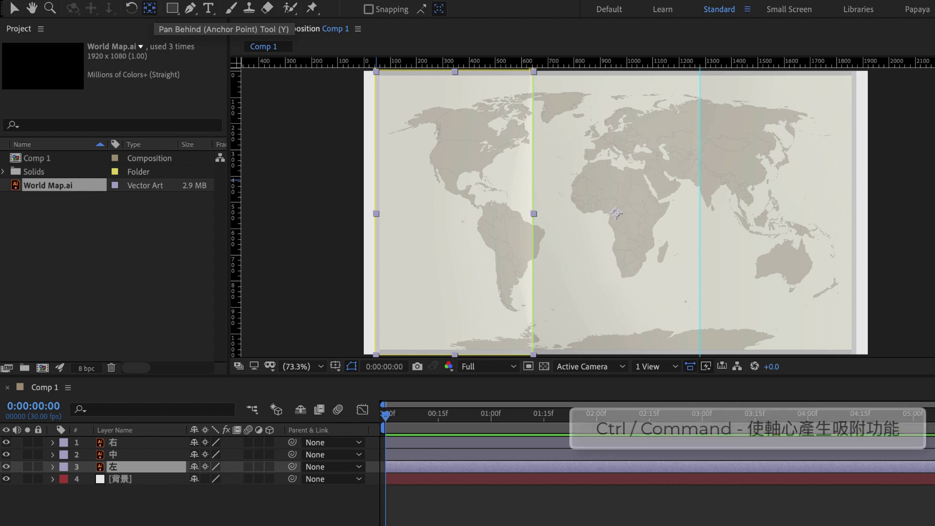
{"action": "left_click_drag", "start_coordinate": [613, 211], "coordinate": [536, 214]}
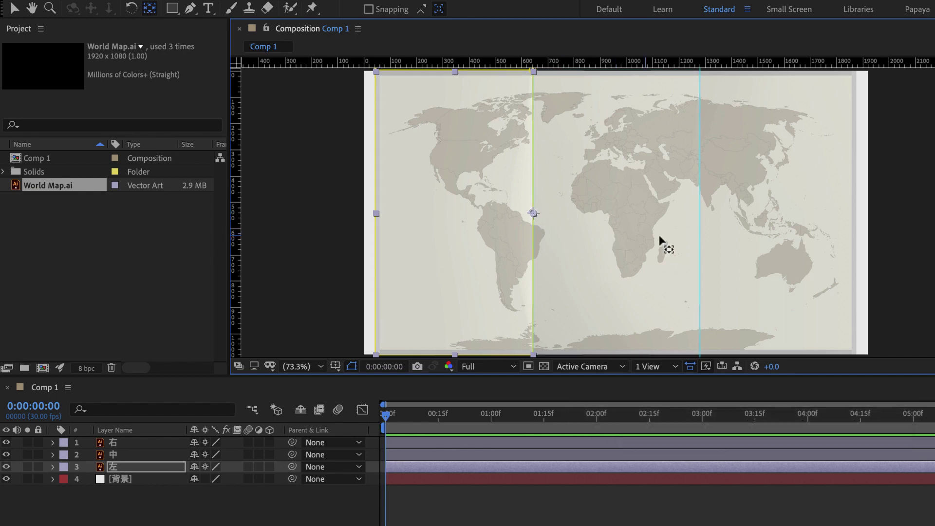
{"action": "left_click", "coordinate": [761, 236]}
{"action": "left_click_drag", "start_coordinate": [615, 213], "coordinate": [693, 215]}
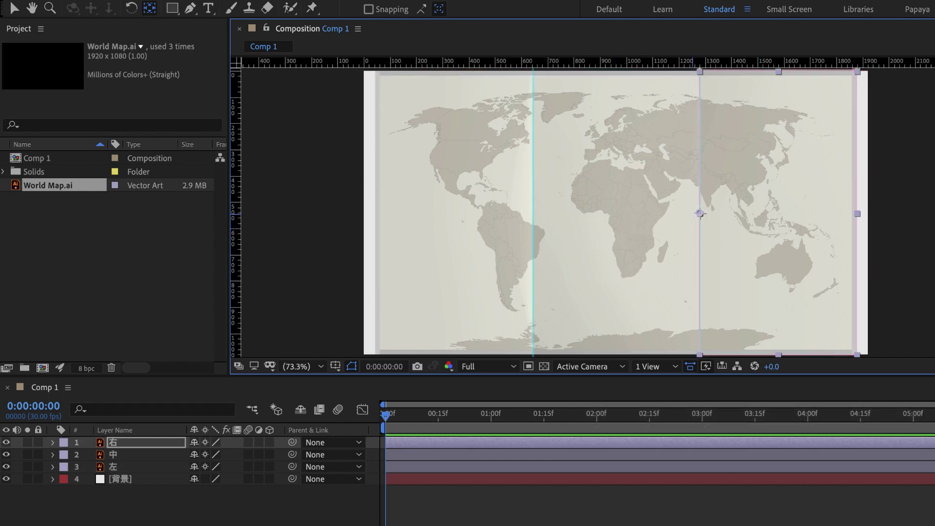
{"action": "left_click_drag", "start_coordinate": [269, 442], "coordinate": [269, 467]}
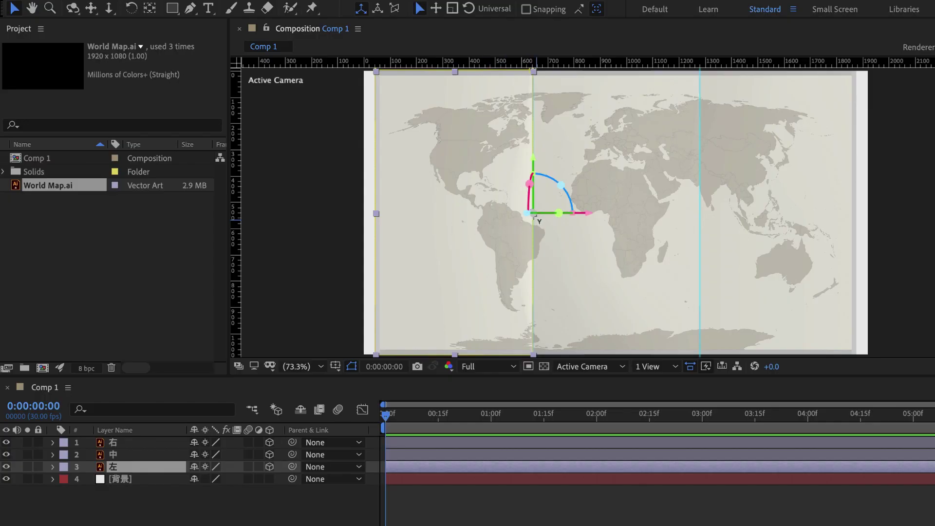
- Test-fold the 左 panel around its Y axis with the Rotation tool, then undo it
{"action": "left_click_drag", "start_coordinate": [558, 215], "coordinate": [534, 212]}
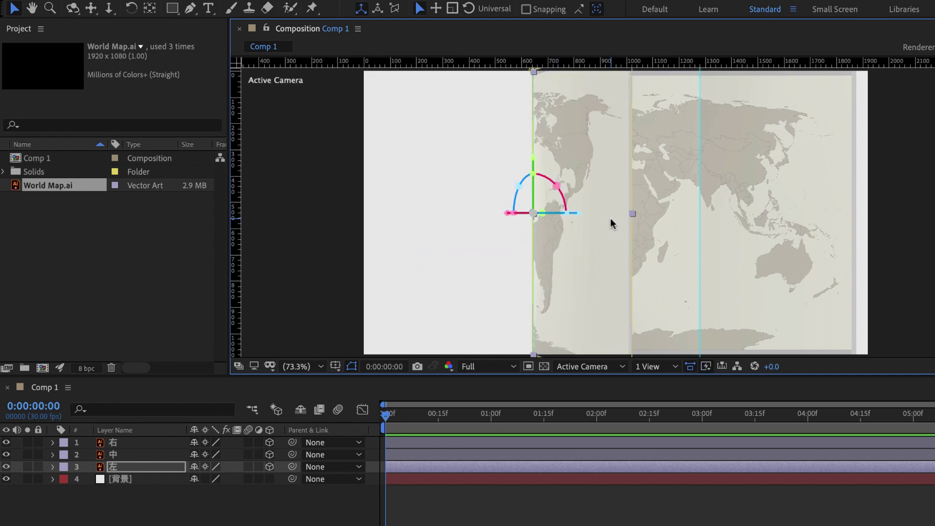
{"action": "key", "text": "ctrl+z"}
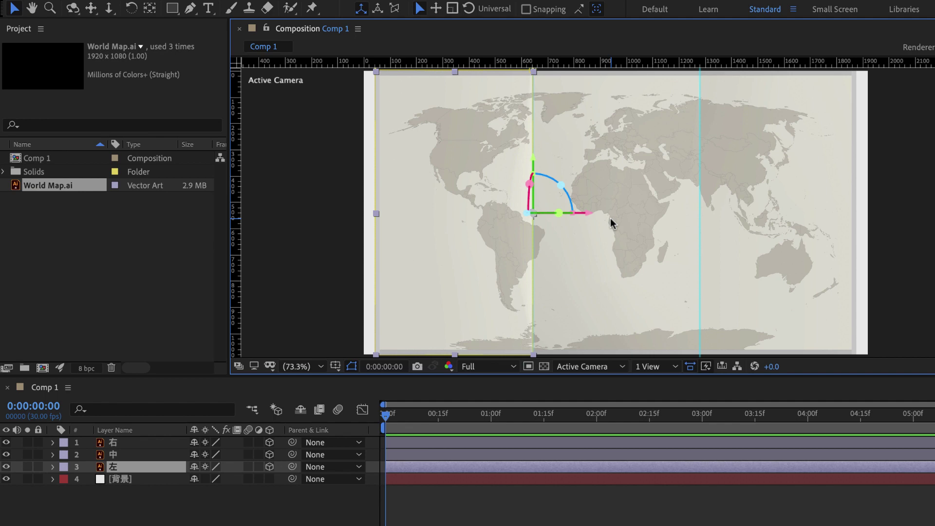
{"action": "left_click", "coordinate": [172, 12]}
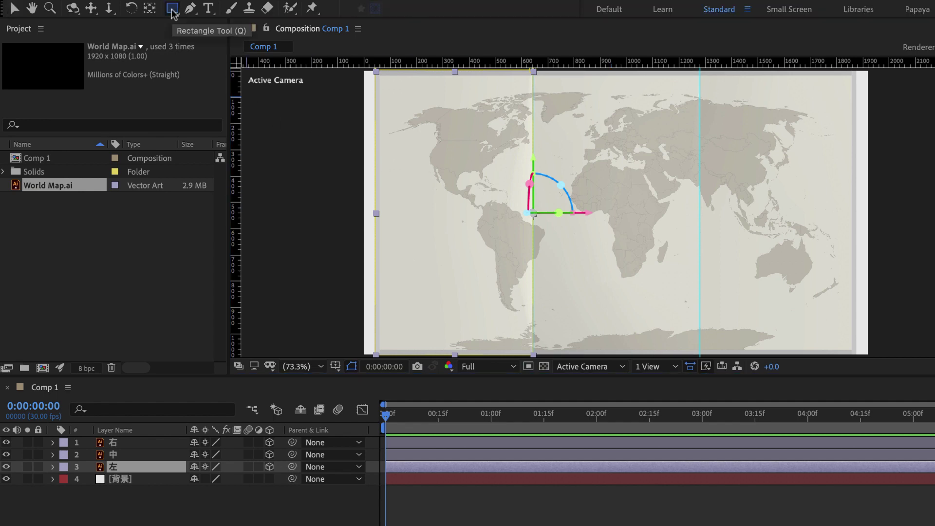
- Set the rectangle fill to a light grey sampled from the map, with no stroke
{"action": "key", "text": "F2"}
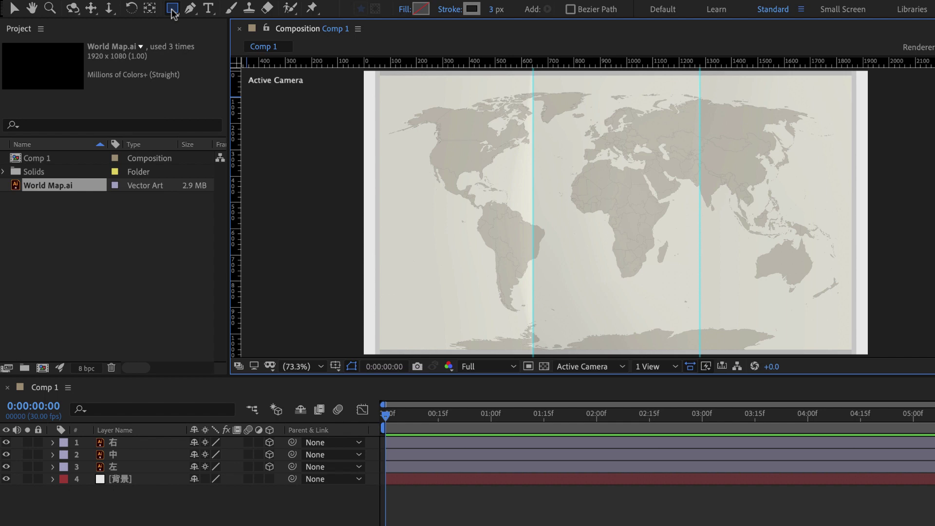
{"action": "left_click", "coordinate": [421, 9]}
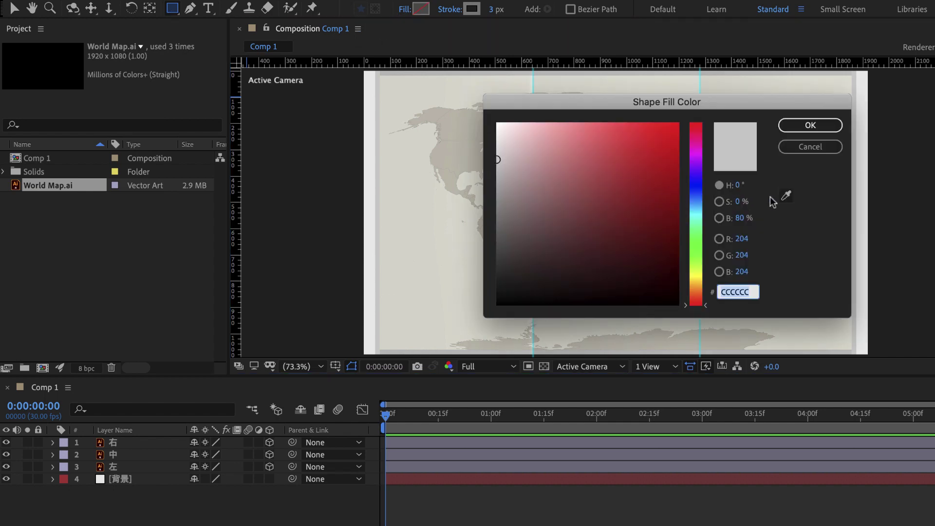
{"action": "left_click", "coordinate": [786, 196]}
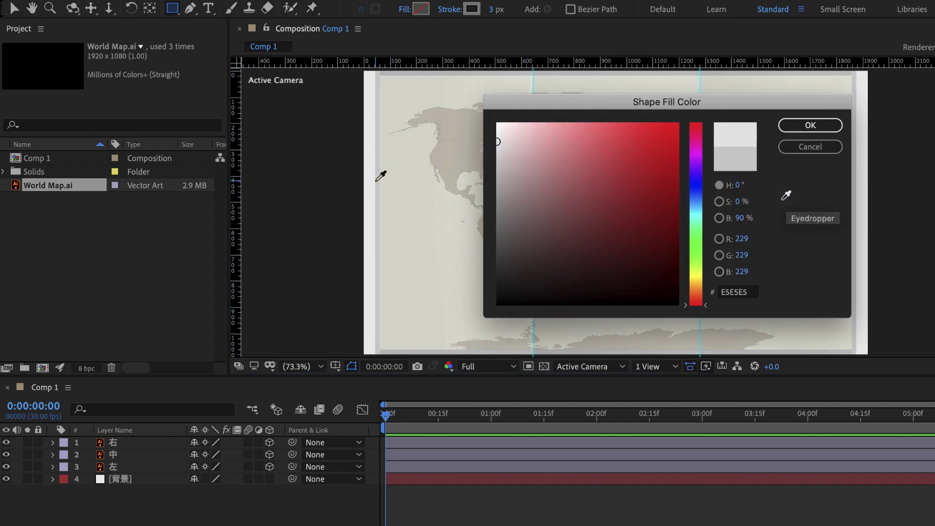
{"action": "key", "text": "Escape"}
{"action": "key", "text": "Return"}
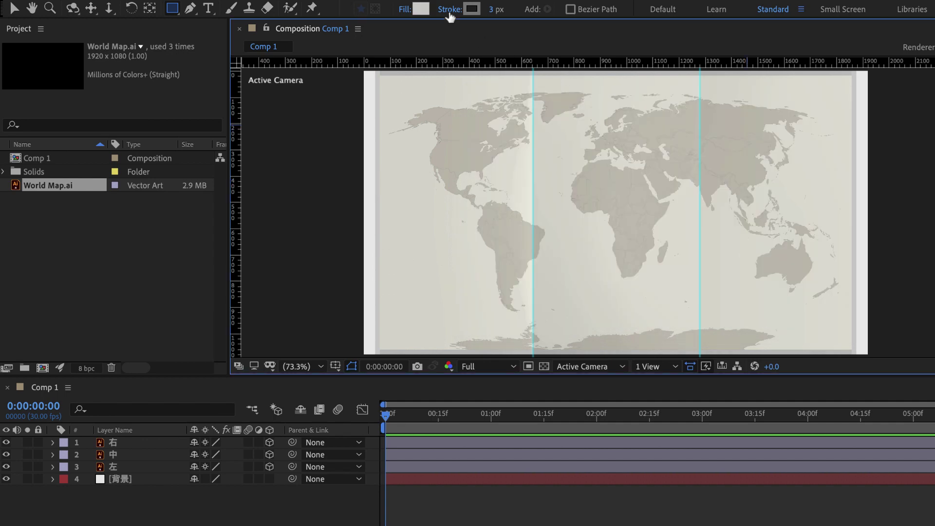
{"action": "left_click", "coordinate": [449, 11]}
{"action": "left_click", "coordinate": [396, 104]}
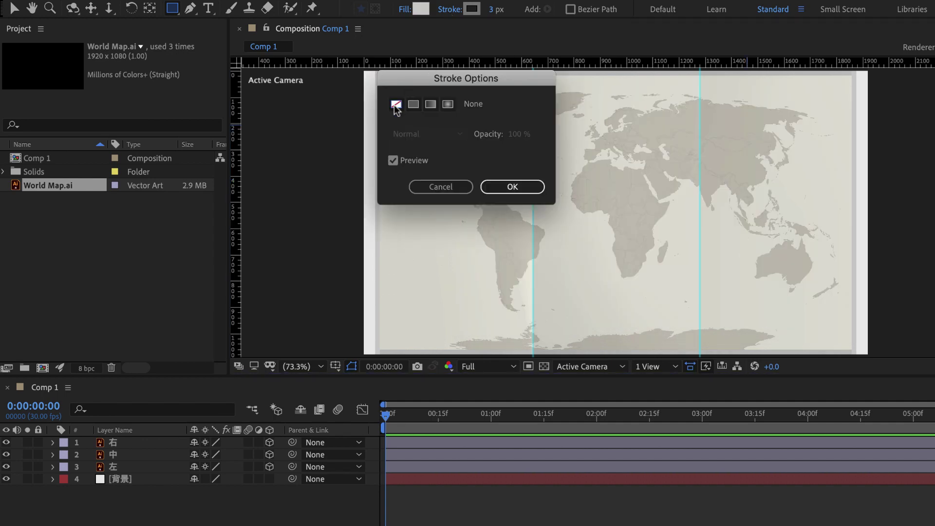
{"action": "key", "text": "Return"}
- Draw grey rectangles covering the left and right map panels
{"action": "left_click_drag", "start_coordinate": [376, 71], "coordinate": [533, 354]}
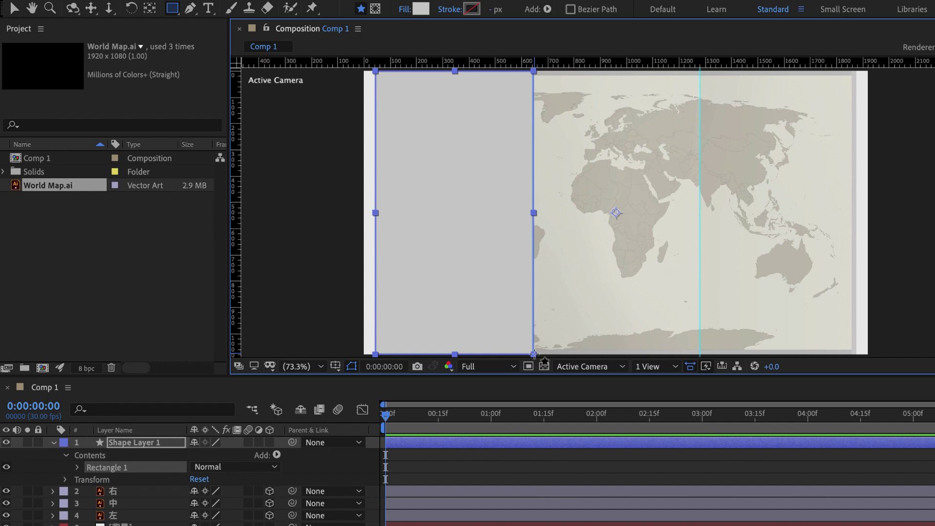
{"action": "key", "text": "F2"}
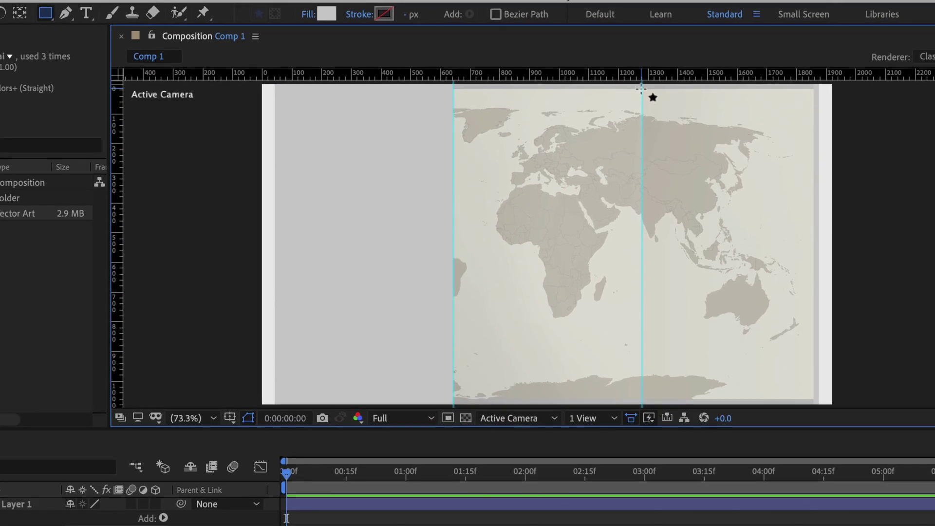
{"action": "left_click_drag", "start_coordinate": [699, 73], "coordinate": [783, 233]}
{"action": "left_click_drag", "start_coordinate": [750, 287], "coordinate": [814, 406]}
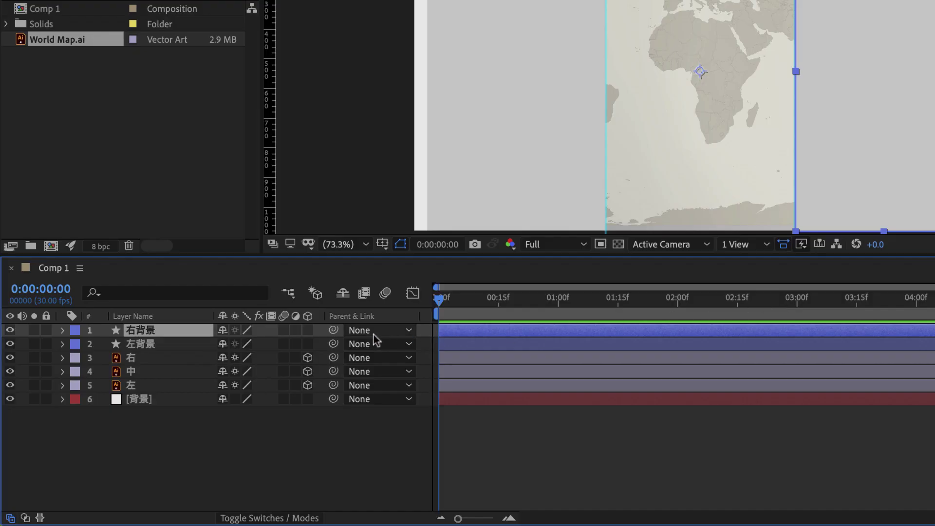
- Make both grey backing layers 3D and set their Z Position to 1
{"action": "left_click", "coordinate": [308, 331]}
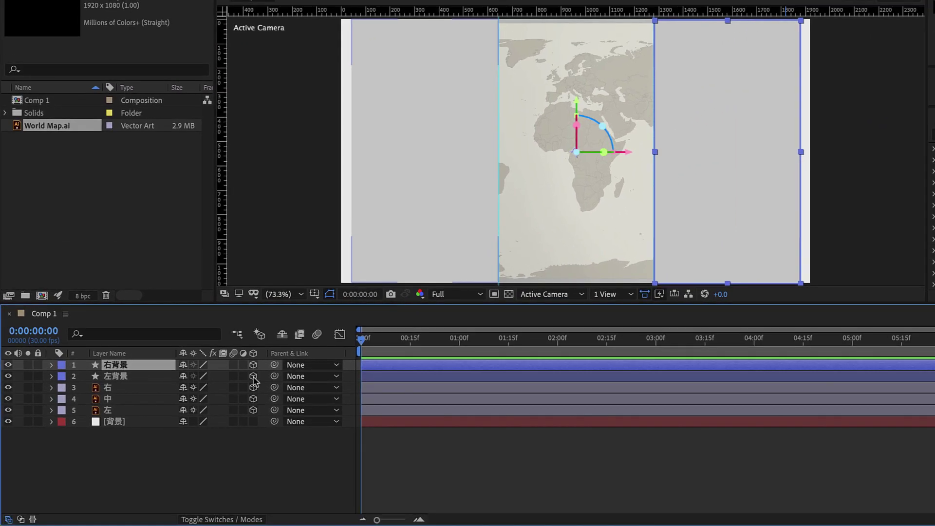
{"action": "left_click", "coordinate": [156, 380], "text": "shift"}
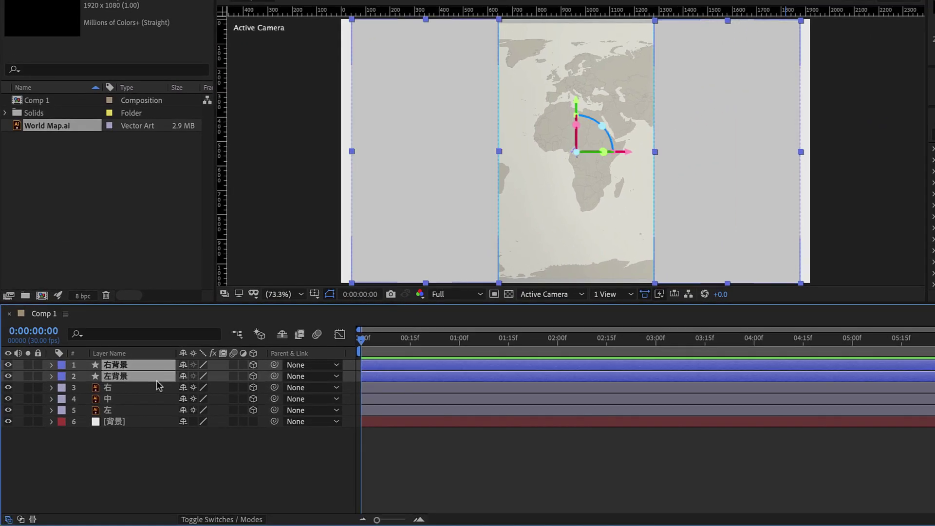
{"action": "key", "text": "p"}
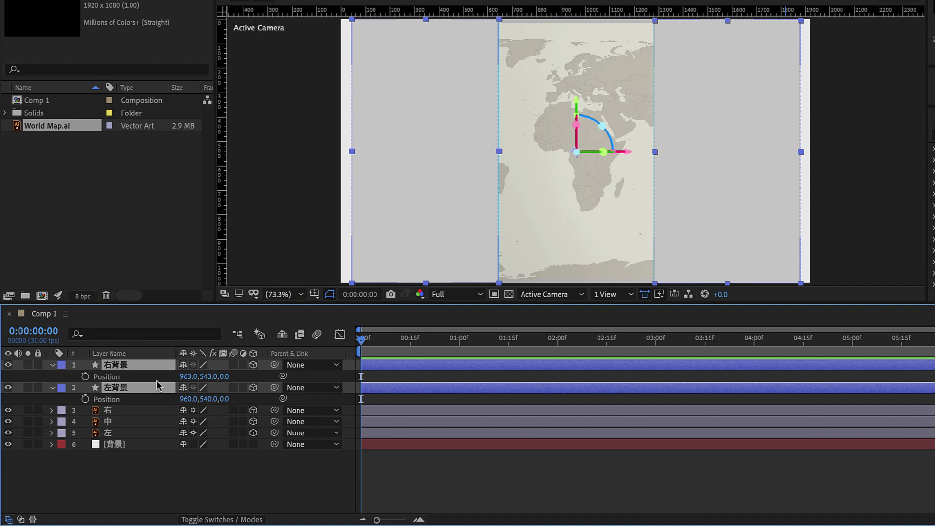
{"action": "left_click", "coordinate": [226, 376]}
{"action": "type", "text": "1"}
{"action": "key", "text": "Return"}
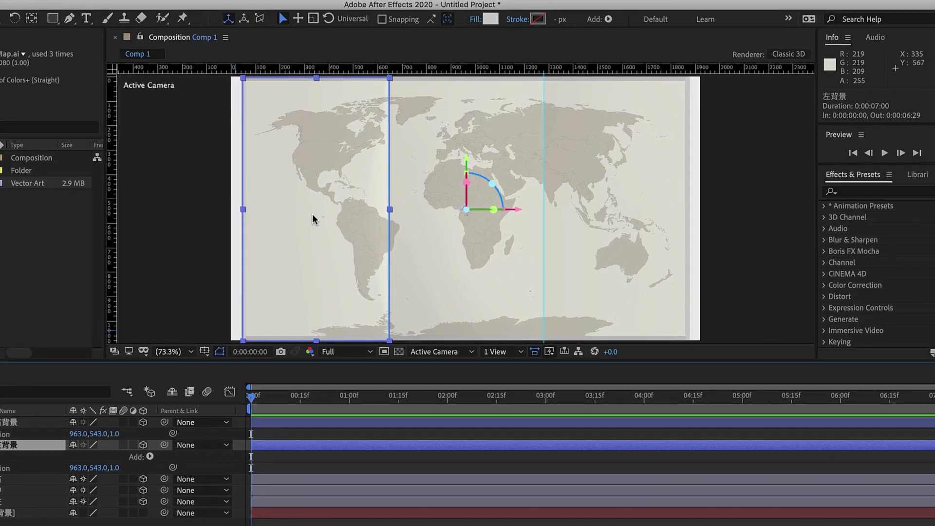
- Parent 左背景 to 左 and 右背景 to 右, then swing the left panel to check its grey back
{"action": "left_click", "coordinate": [424, 157]}
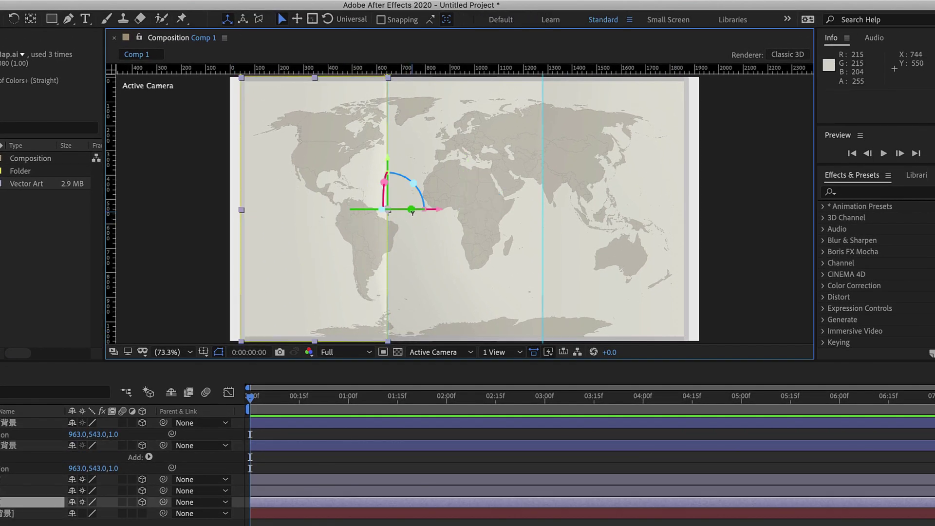
{"action": "left_click_drag", "start_coordinate": [412, 210], "coordinate": [403, 209]}
{"action": "key", "text": "ctrl+z"}
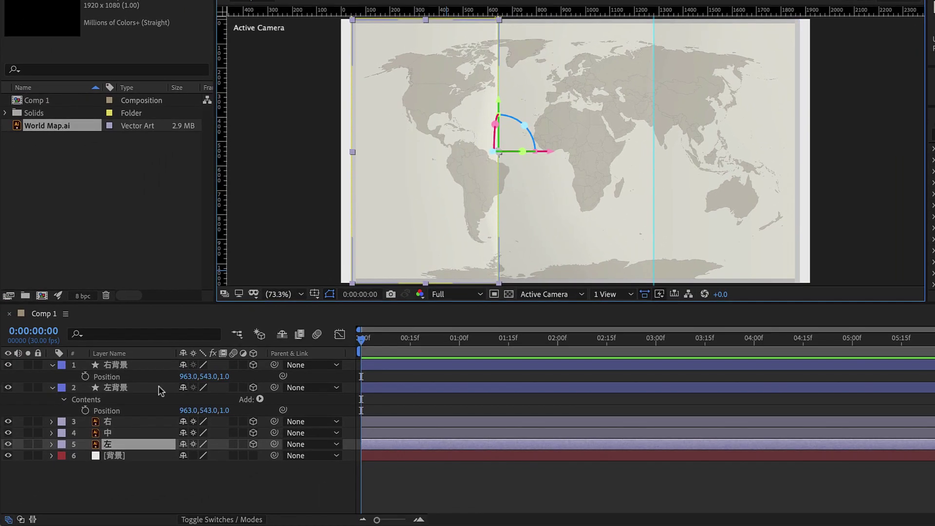
{"action": "left_click", "coordinate": [161, 391]}
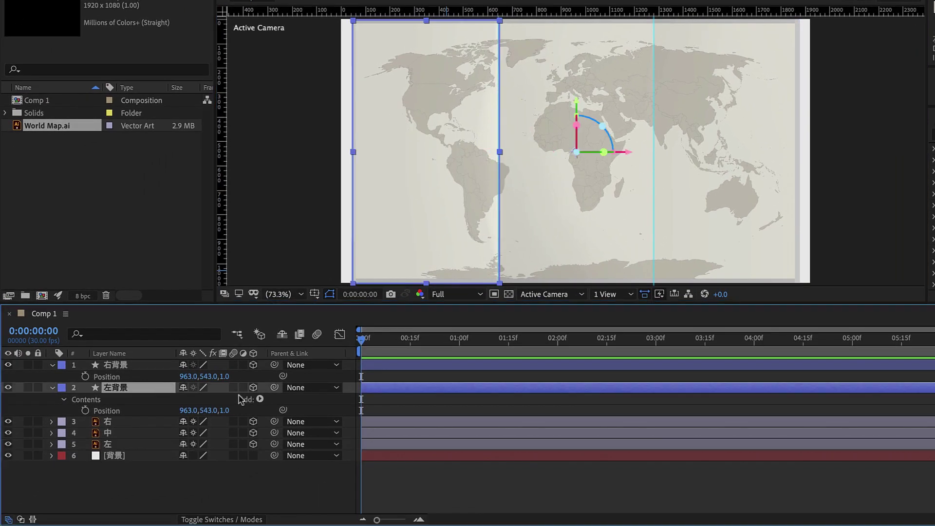
{"action": "left_click_drag", "start_coordinate": [275, 387], "coordinate": [156, 444]}
{"action": "left_click_drag", "start_coordinate": [274, 365], "coordinate": [149, 424]}
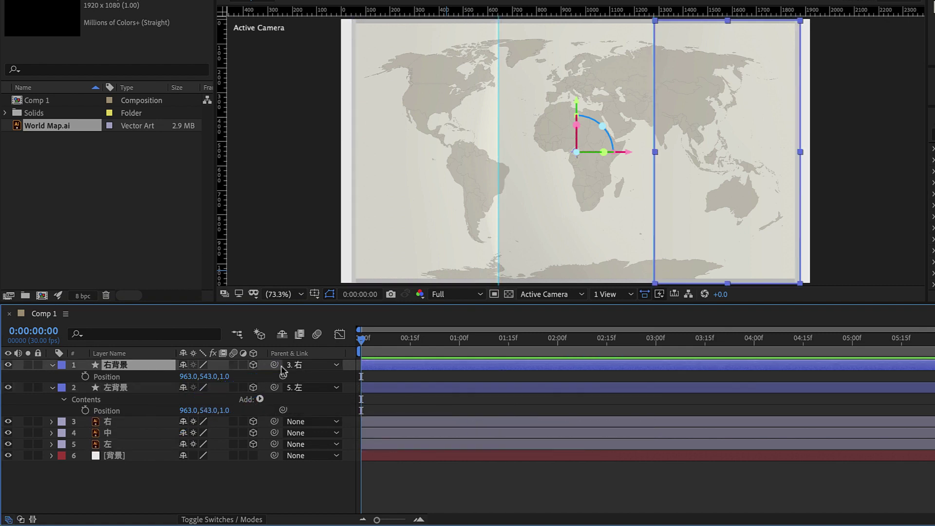
{"action": "left_click", "coordinate": [425, 164]}
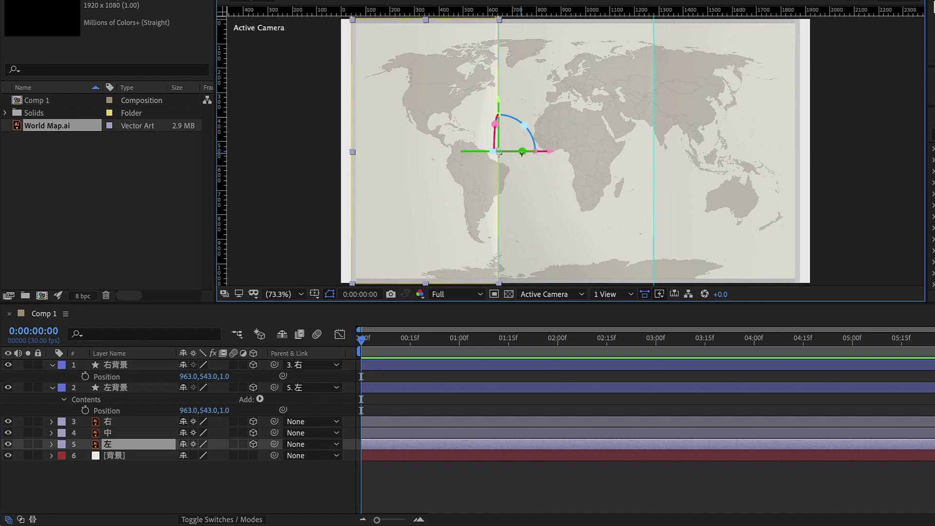
{"action": "left_click_drag", "start_coordinate": [522, 152], "coordinate": [590, 155]}
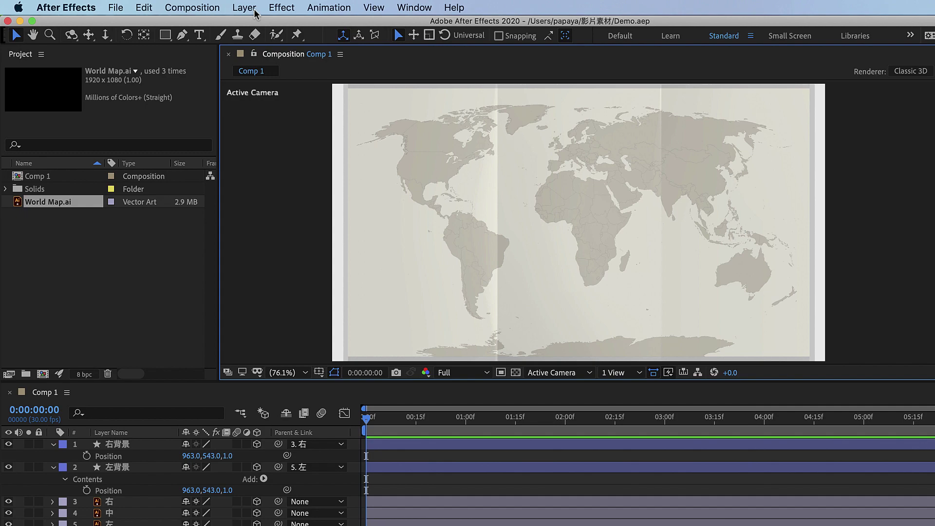
- Add a new null object layer and rename it 地圖控制
{"action": "left_click", "coordinate": [221, 7]}
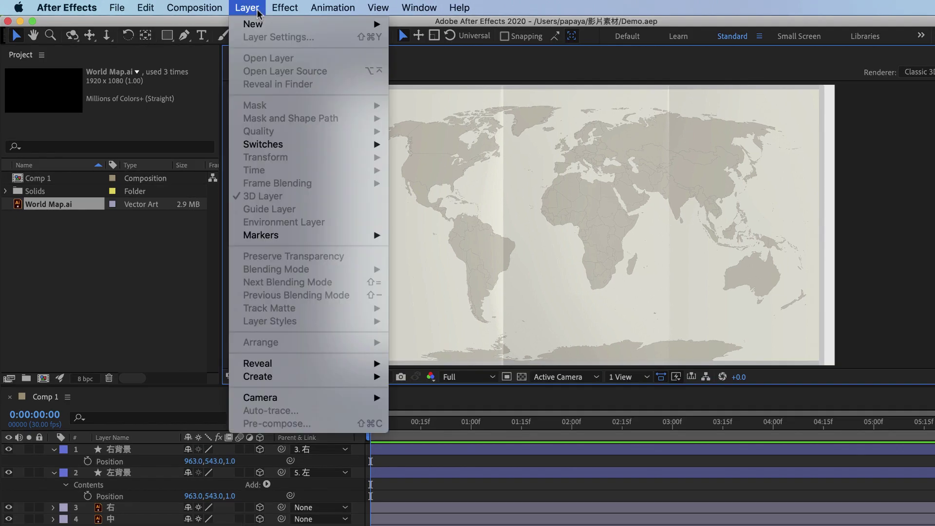
{"action": "mouse_move", "coordinate": [258, 24]}
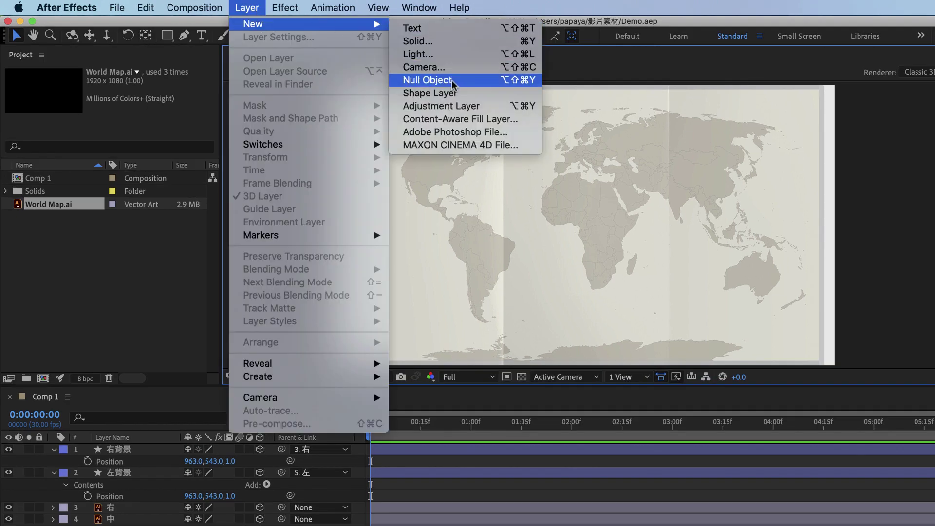
{"action": "left_click", "coordinate": [427, 79]}
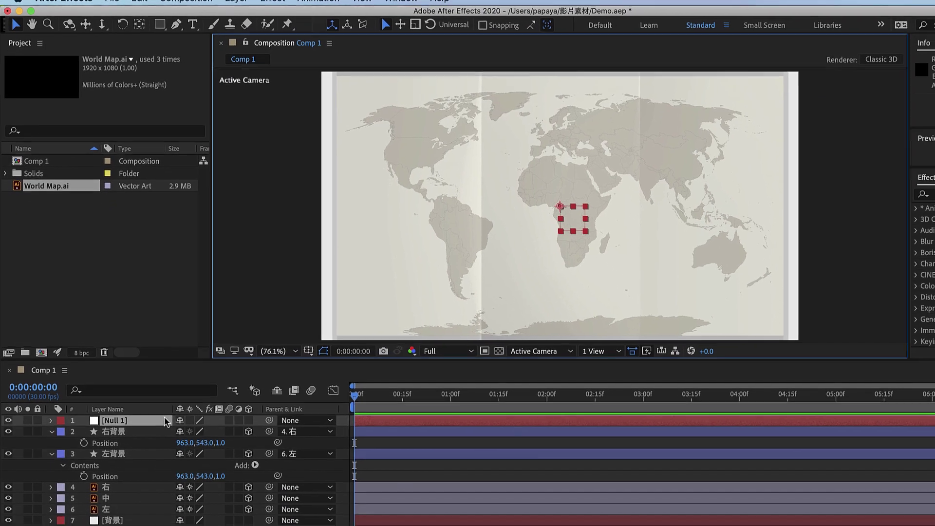
{"action": "key", "text": "Return"}
{"action": "type", "text": "ya地圖控制"}
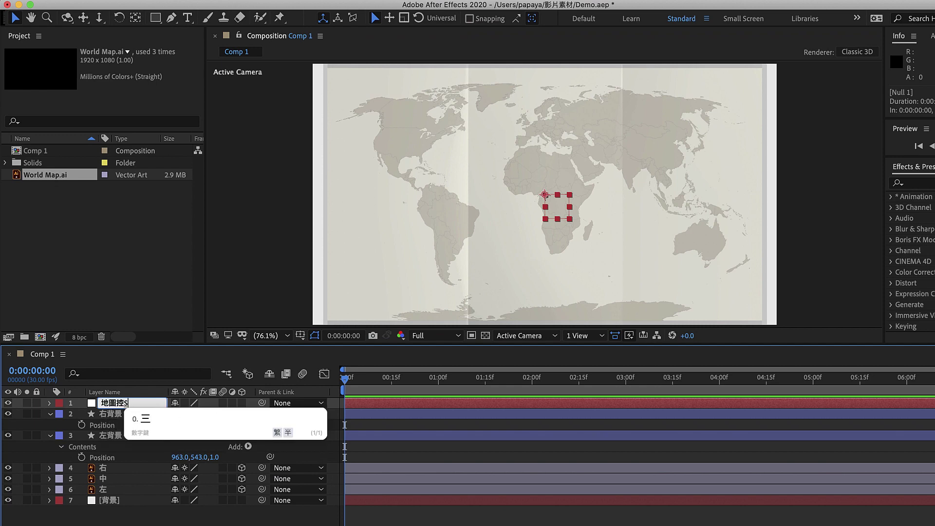
{"action": "key", "text": "Return"}
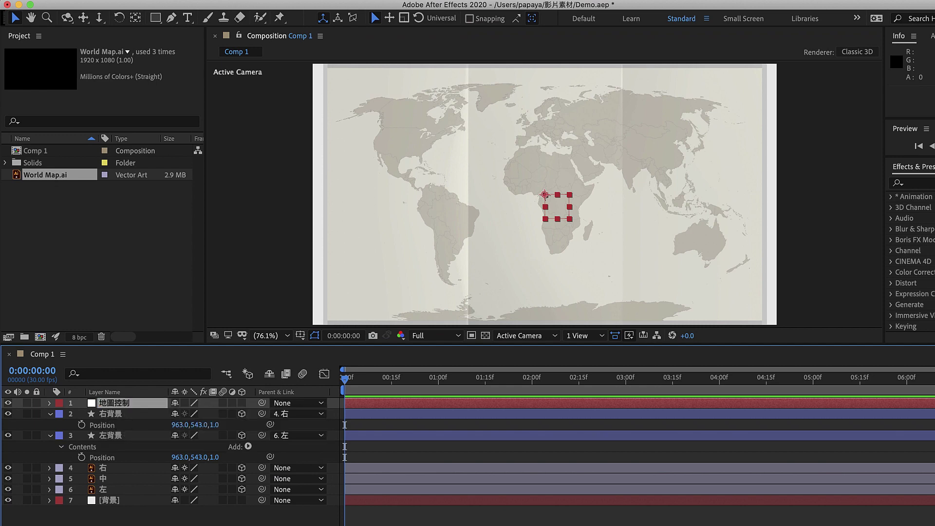
- Parent the 右, 中 and 左 map layers to 地圖控制 and scale it to 85%
{"action": "left_click", "coordinate": [129, 468]}
{"action": "left_click", "coordinate": [128, 481], "text": "shift"}
{"action": "left_click", "coordinate": [127, 489], "text": "shift"}
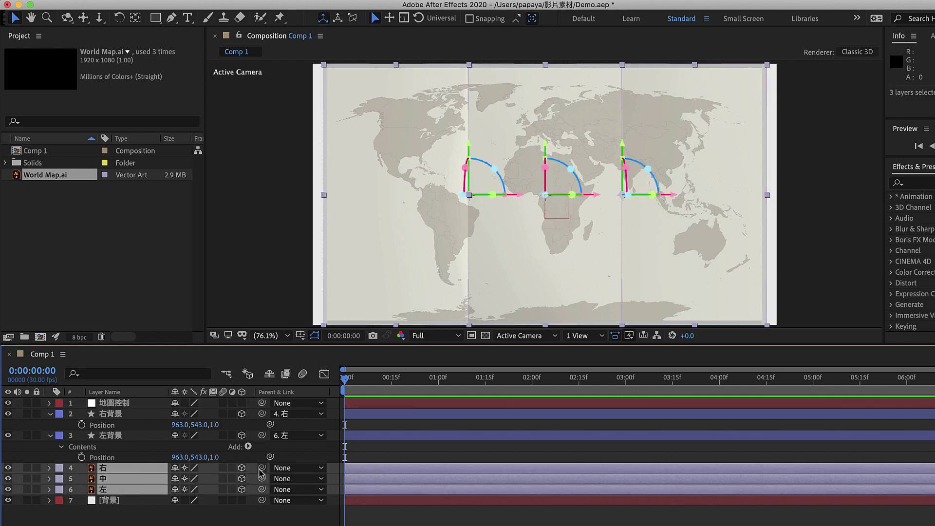
{"action": "left_click_drag", "start_coordinate": [262, 468], "coordinate": [156, 403]}
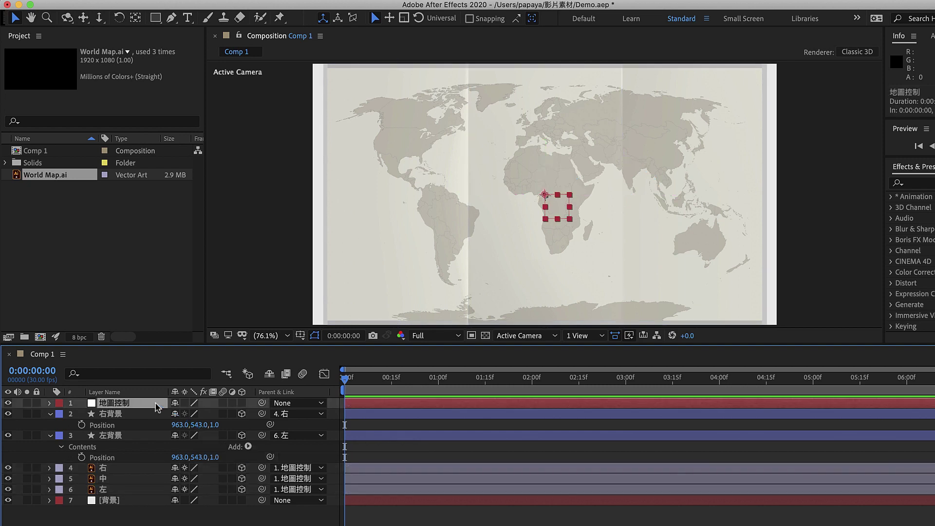
{"action": "key", "text": "s"}
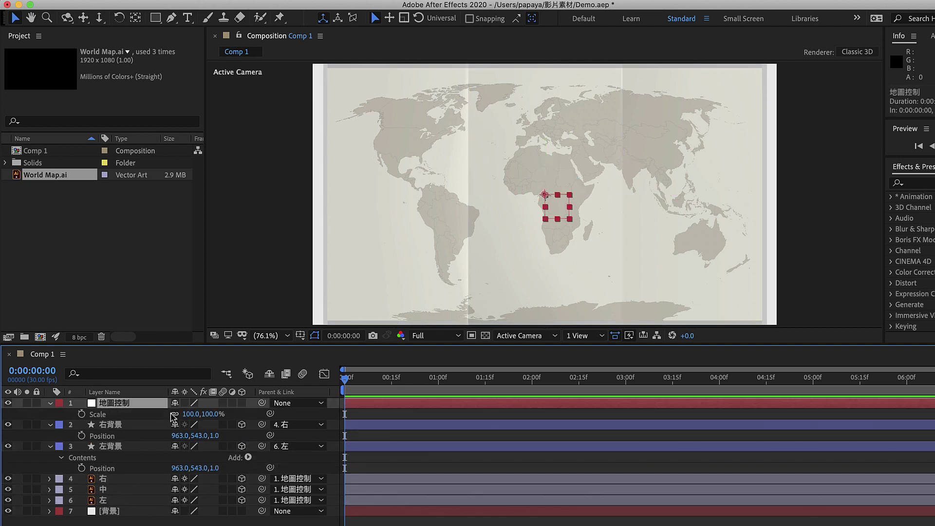
{"action": "left_click_drag", "start_coordinate": [196, 414], "coordinate": [188, 422]}
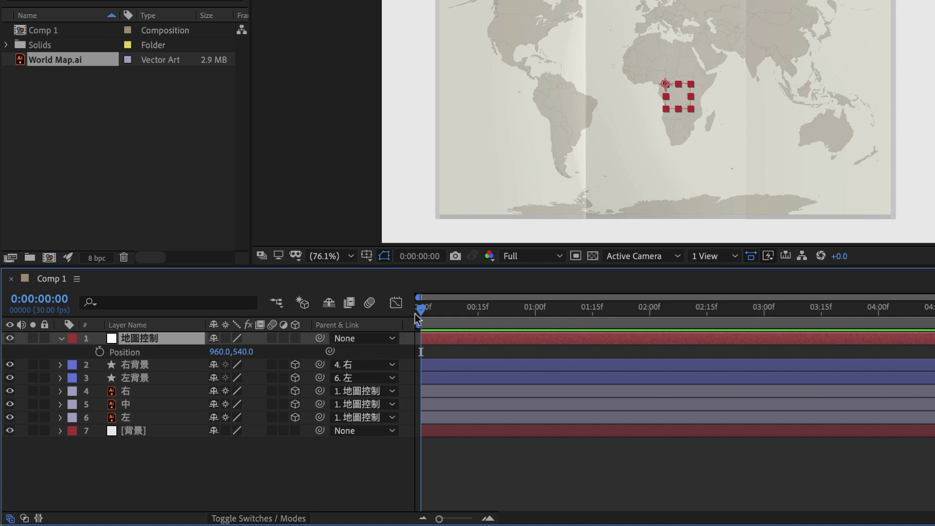
- Keyframe 地圖控制 Position at 1 s, push the map below frame at 0 s, preview, and select both keys
{"action": "left_click_drag", "start_coordinate": [418, 309], "coordinate": [534, 311]}
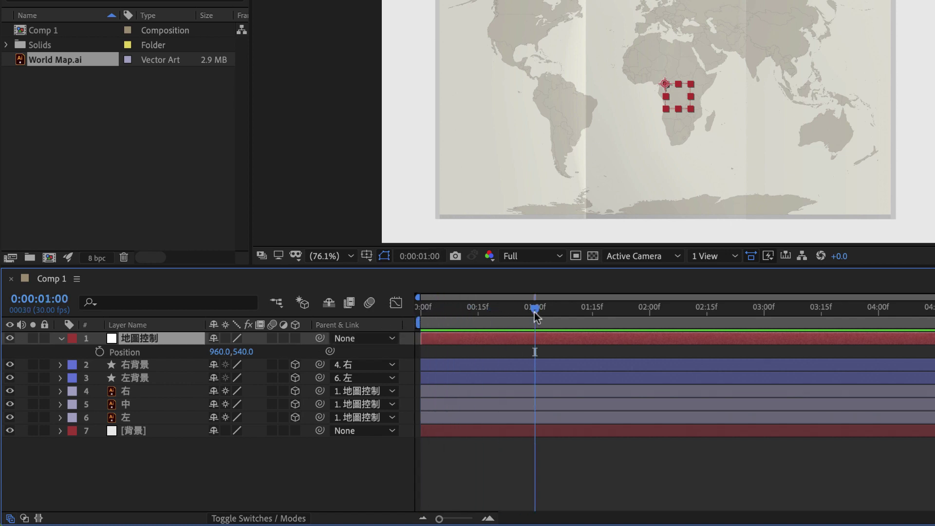
{"action": "left_click", "coordinate": [100, 353]}
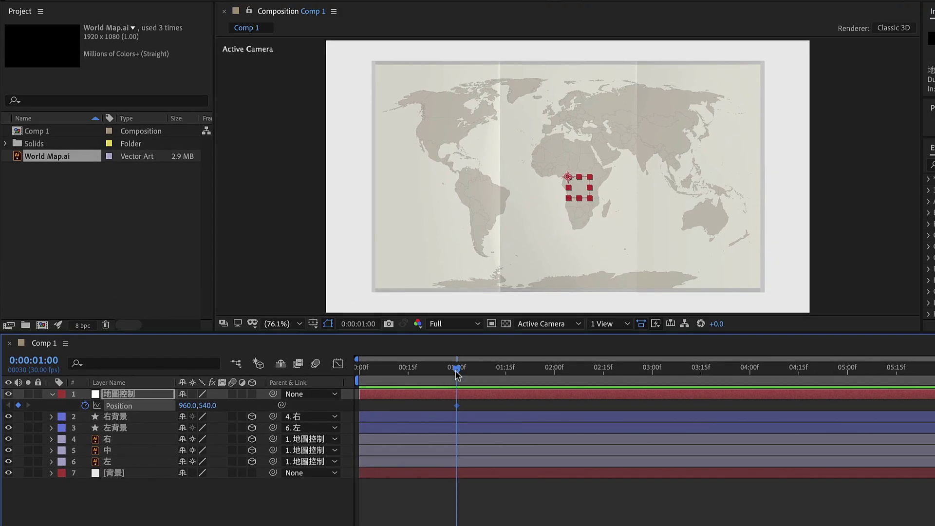
{"action": "left_click_drag", "start_coordinate": [456, 371], "coordinate": [358, 373]}
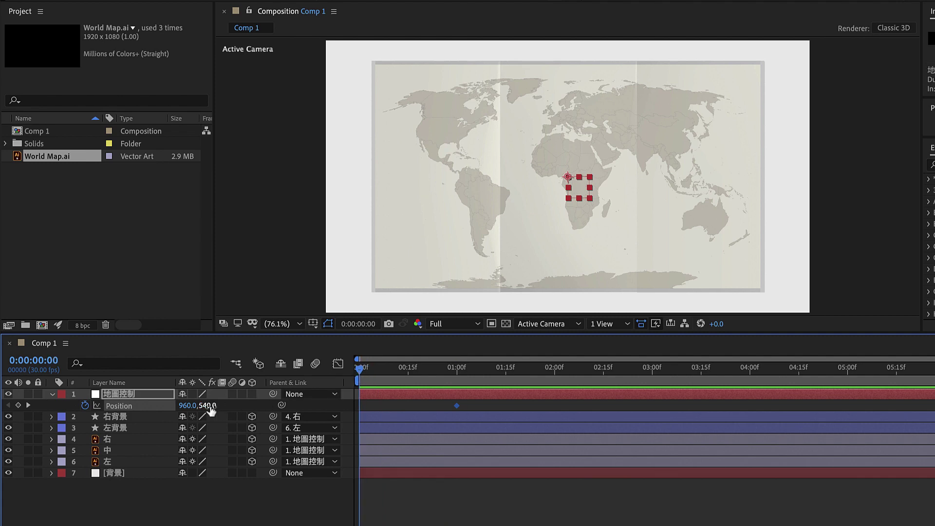
{"action": "left_click_drag", "start_coordinate": [207, 405], "coordinate": [925, 412]}
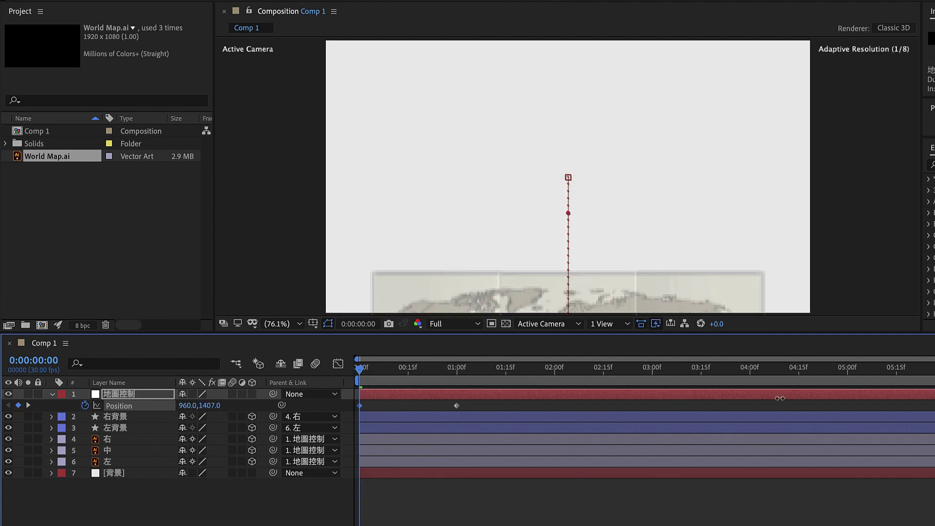
{"action": "key", "text": "space"}
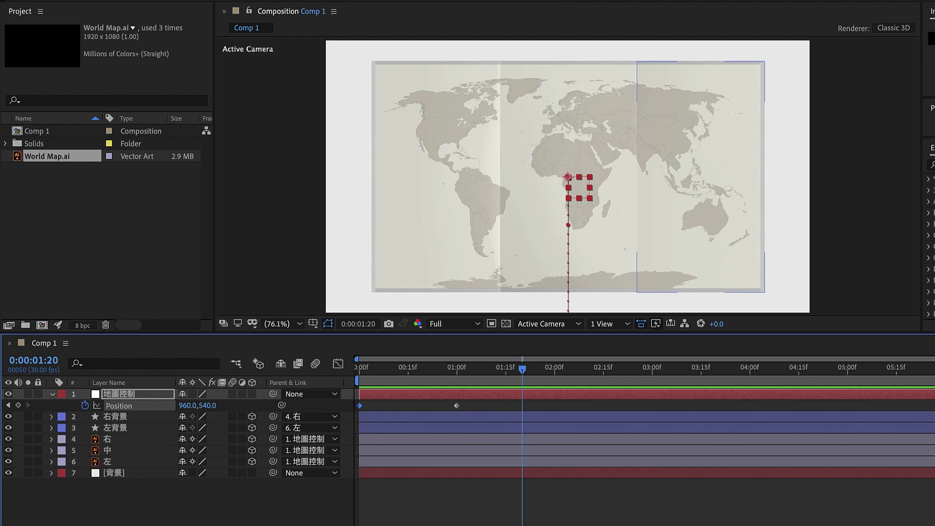
{"action": "left_click_drag", "start_coordinate": [473, 403], "coordinate": [349, 414]}
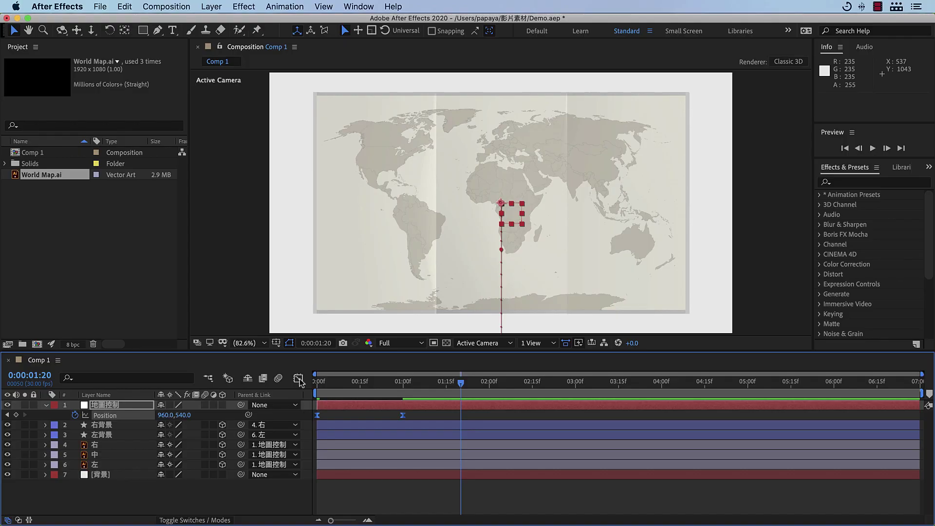
- In the Graph Editor's speed graph, set the 1-second keyframe's incoming influence to 100%
{"action": "left_click", "coordinate": [298, 379]}
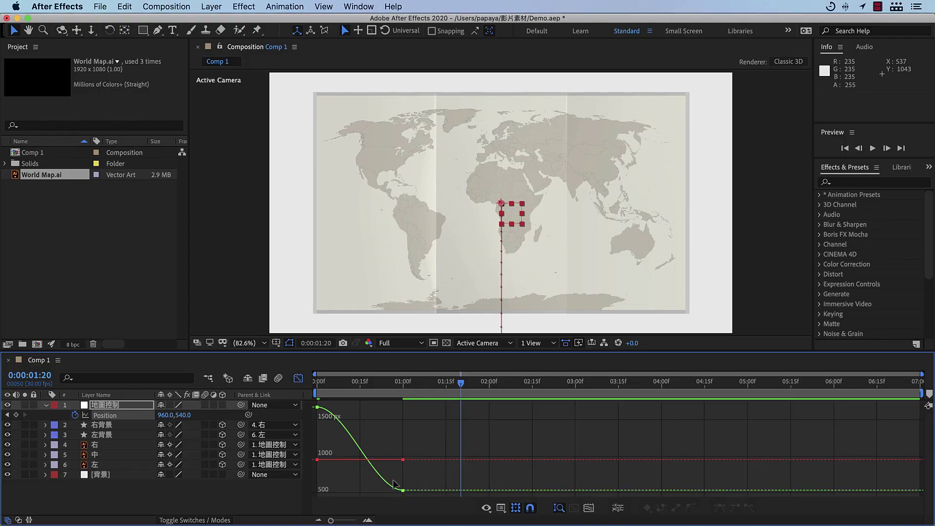
{"action": "left_click", "coordinate": [501, 508]}
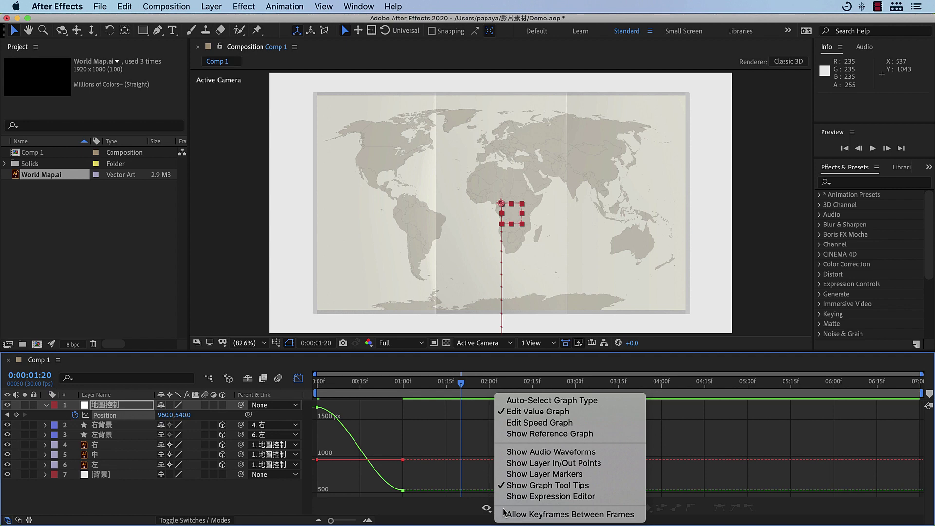
{"action": "left_click", "coordinate": [529, 423]}
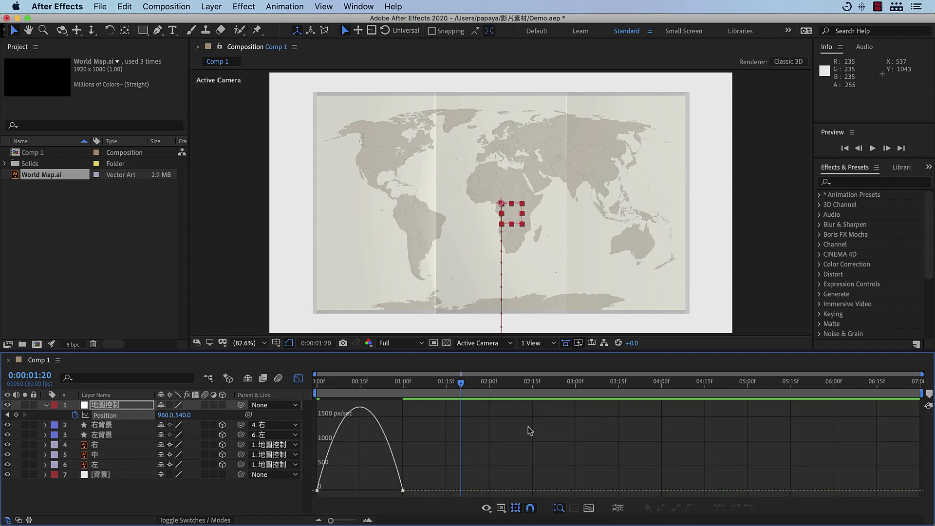
{"action": "left_click", "coordinate": [403, 491]}
{"action": "left_click_drag", "start_coordinate": [389, 491], "coordinate": [346, 493]}
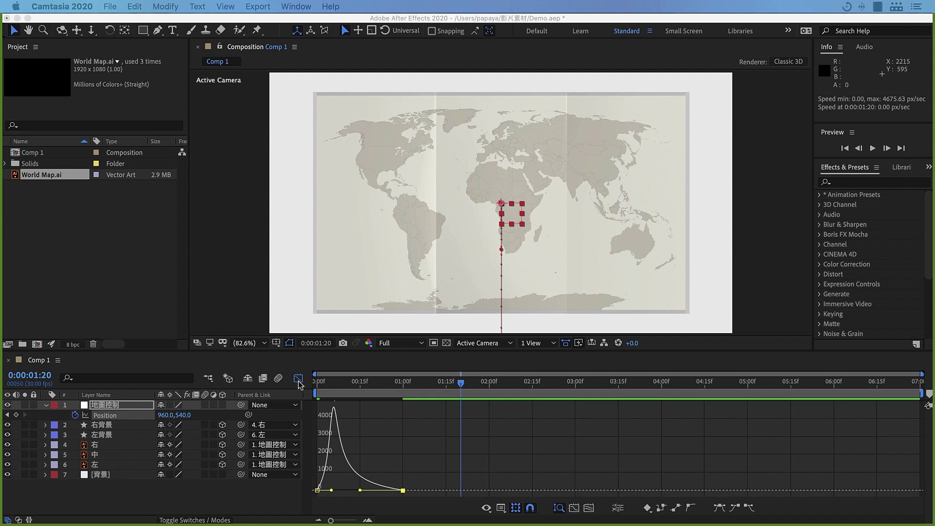
{"action": "left_click", "coordinate": [299, 379]}
{"action": "left_click_drag", "start_coordinate": [373, 387], "coordinate": [403, 388]}
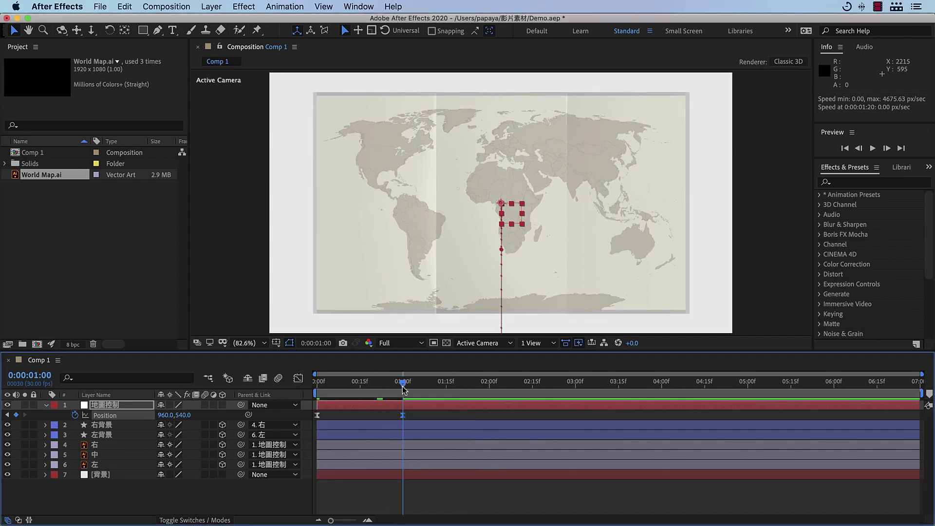
- Keyframe Y Rotation of 右 and 左 at 1 s, folding them to 180° and -179°
{"action": "left_click", "coordinate": [142, 445]}
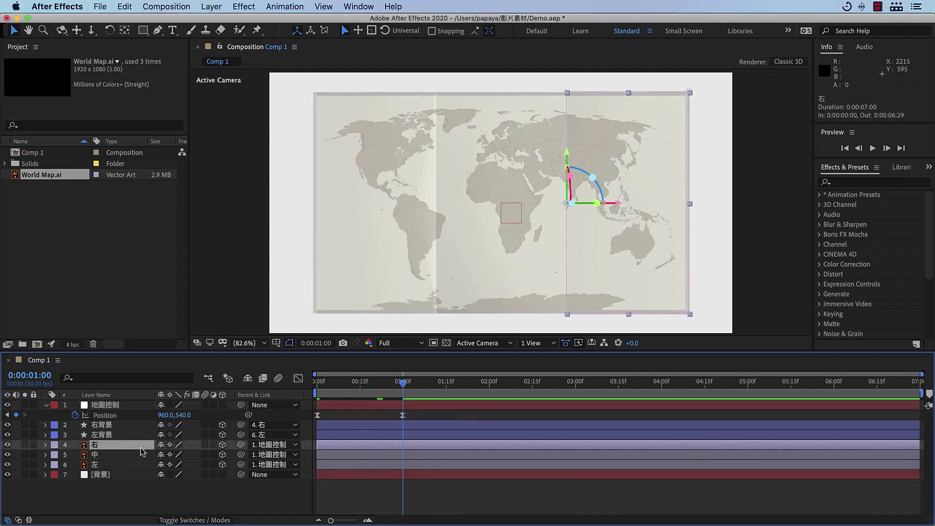
{"action": "left_click", "coordinate": [139, 466], "text": "ctrl"}
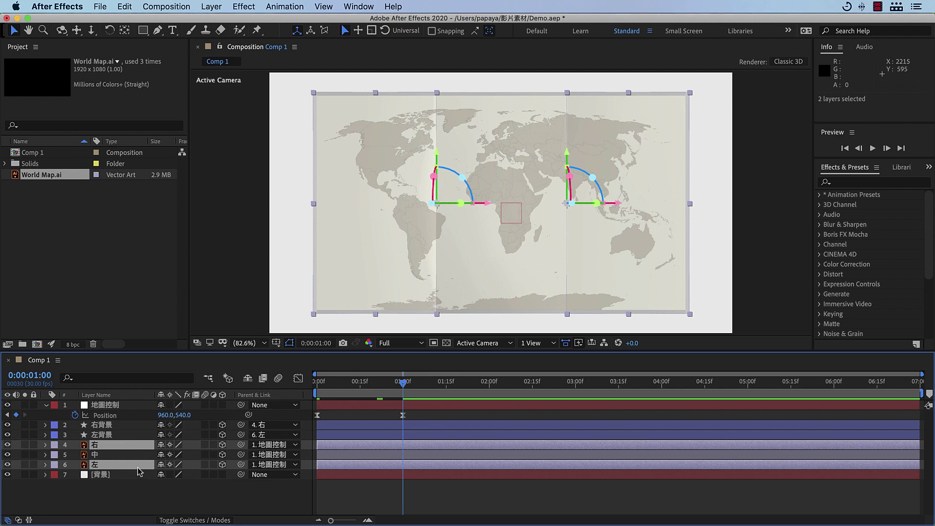
{"action": "key", "text": "r"}
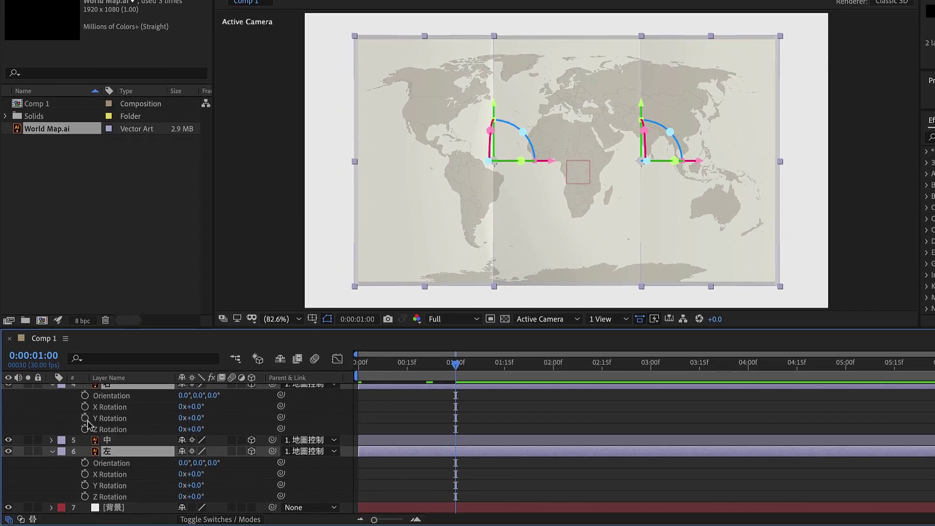
{"action": "left_click", "coordinate": [75, 430]}
{"action": "left_click", "coordinate": [75, 490]}
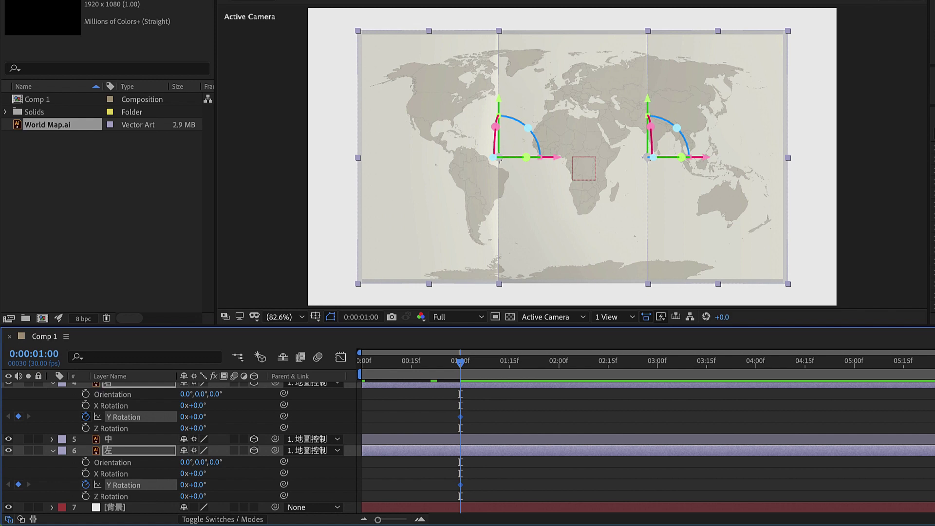
{"action": "left_click", "coordinate": [137, 386]}
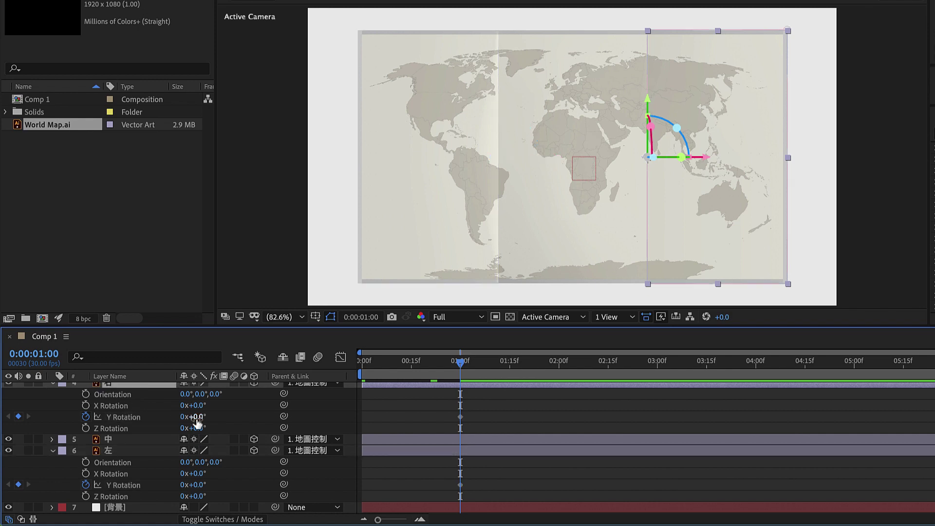
{"action": "left_click_drag", "start_coordinate": [197, 421], "coordinate": [293, 436]}
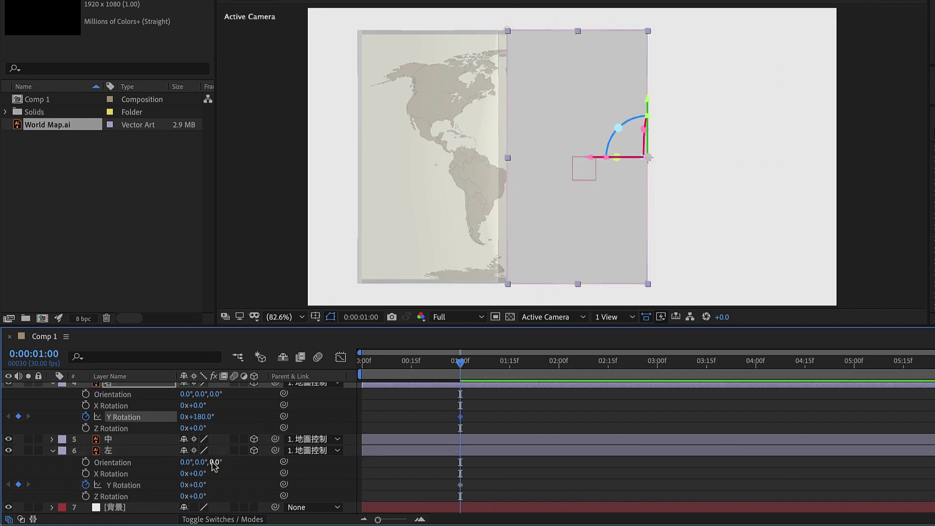
{"action": "left_click_drag", "start_coordinate": [195, 484], "coordinate": [75, 488]}
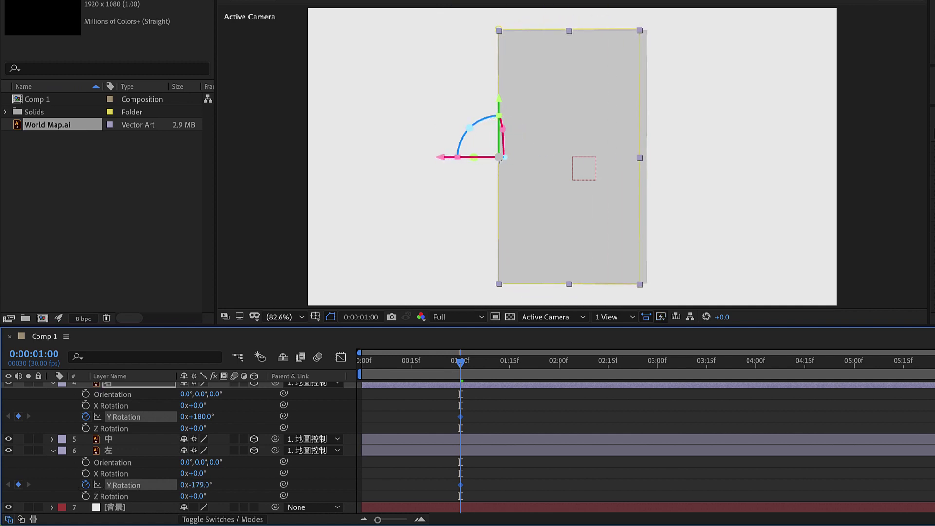
- At 2 seconds, set both panels' Y Rotation to 0° so they lie flat
{"action": "left_click", "coordinate": [336, 447]}
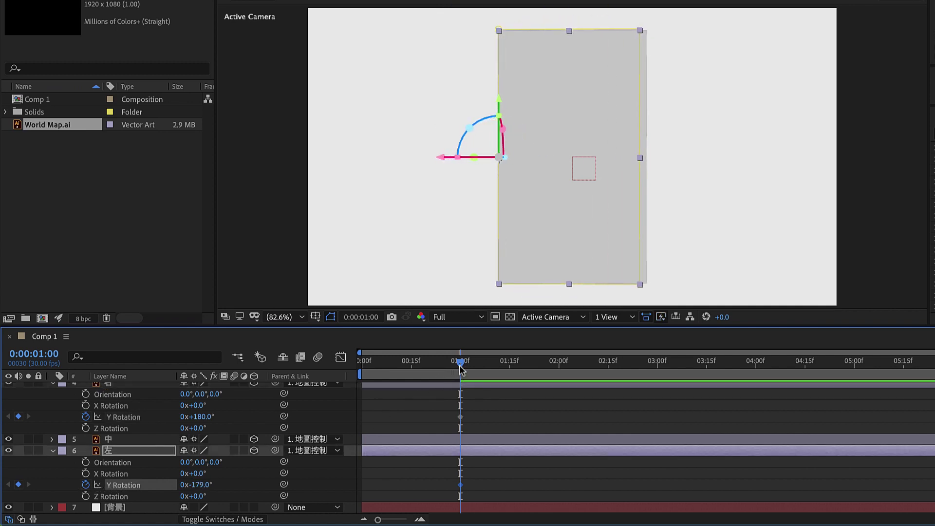
{"action": "left_click_drag", "start_coordinate": [460, 363], "coordinate": [559, 364]}
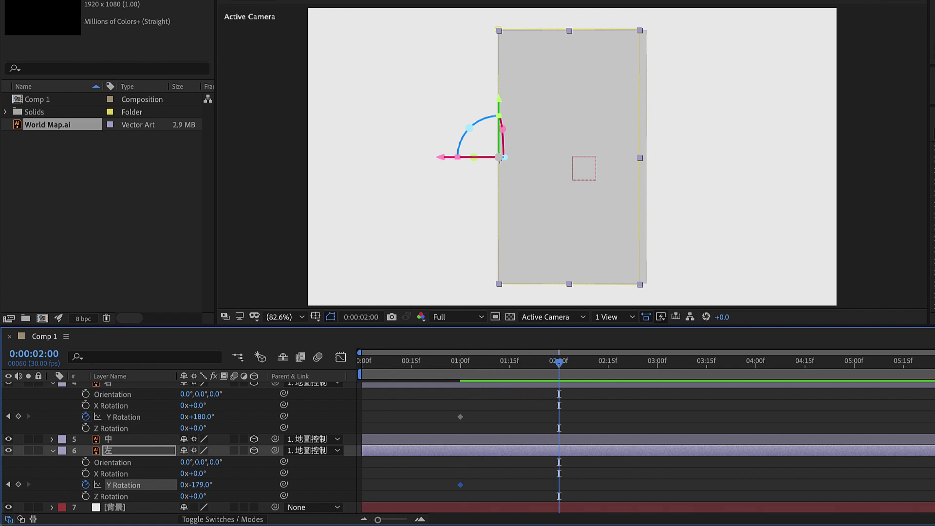
{"action": "left_click", "coordinate": [199, 416]}
{"action": "type", "text": "0"}
{"action": "key", "text": "Return"}
{"action": "left_click", "coordinate": [195, 484]}
{"action": "type", "text": "0"}
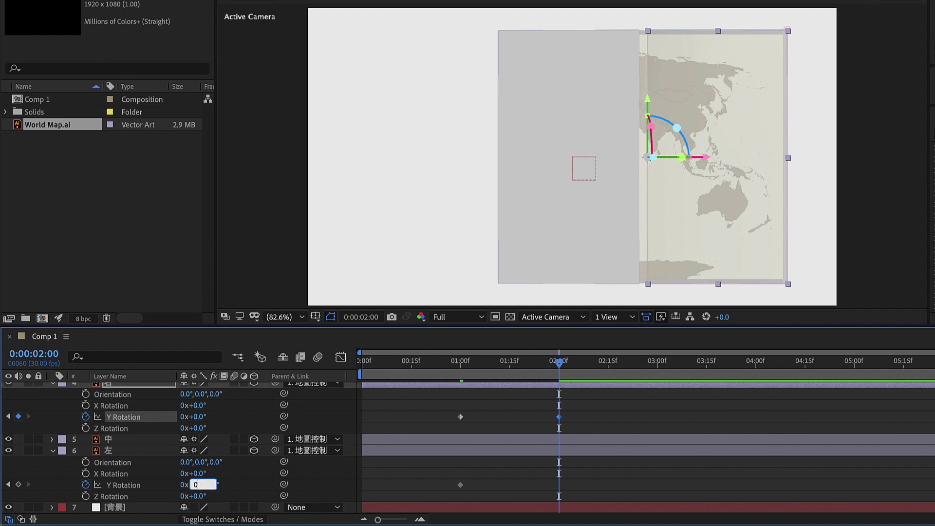
{"action": "key", "text": "Return"}
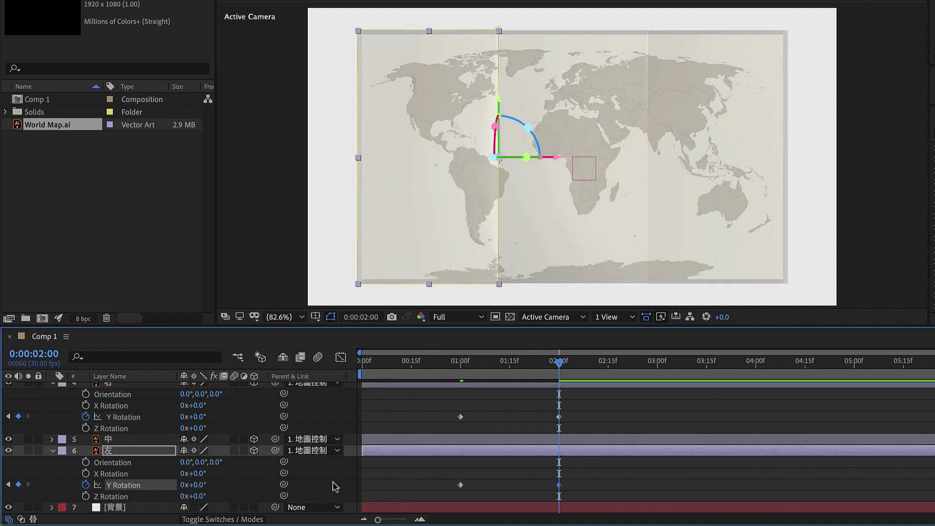
- Shift the 右 panel's rotation keyframes slightly later and preview the unfolding
{"action": "left_click_drag", "start_coordinate": [434, 402], "coordinate": [579, 493]}
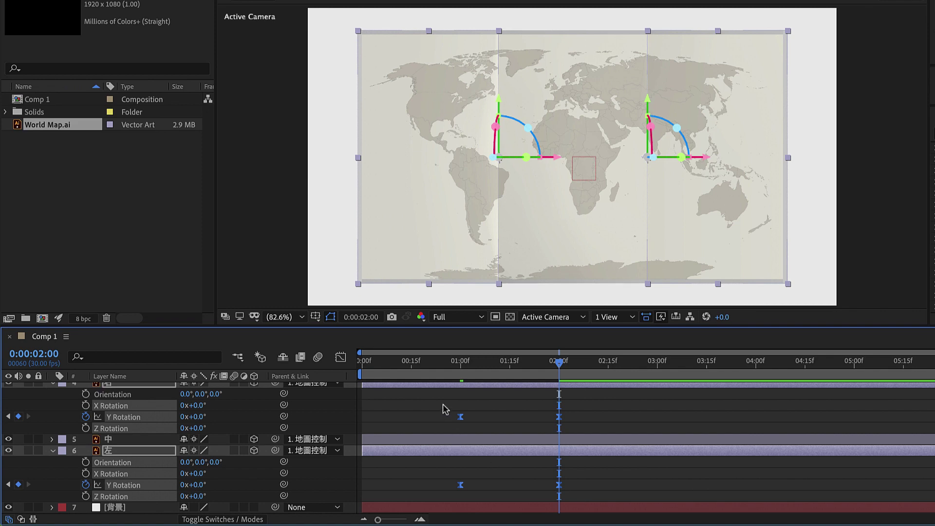
{"action": "left_click_drag", "start_coordinate": [443, 405], "coordinate": [594, 431]}
{"action": "left_click_drag", "start_coordinate": [460, 418], "coordinate": [495, 423]}
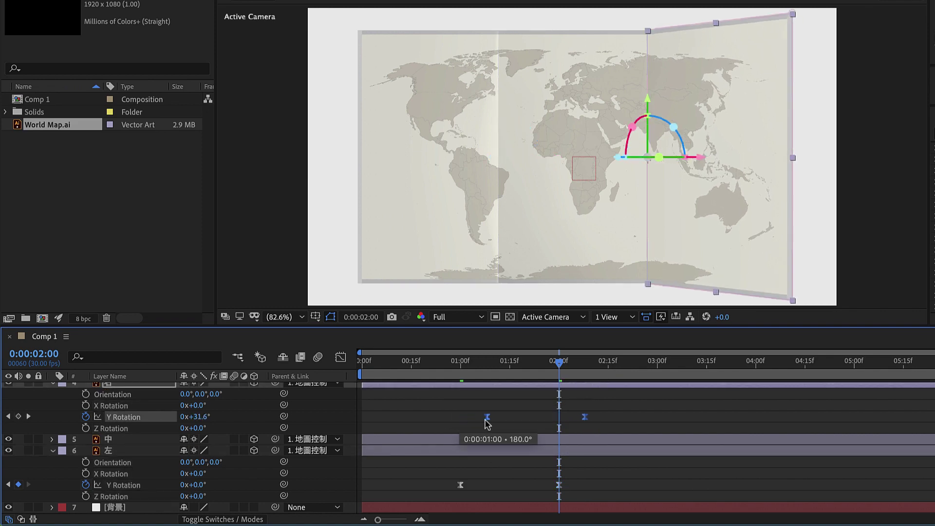
{"action": "left_click", "coordinate": [409, 361]}
{"action": "key", "text": "space"}
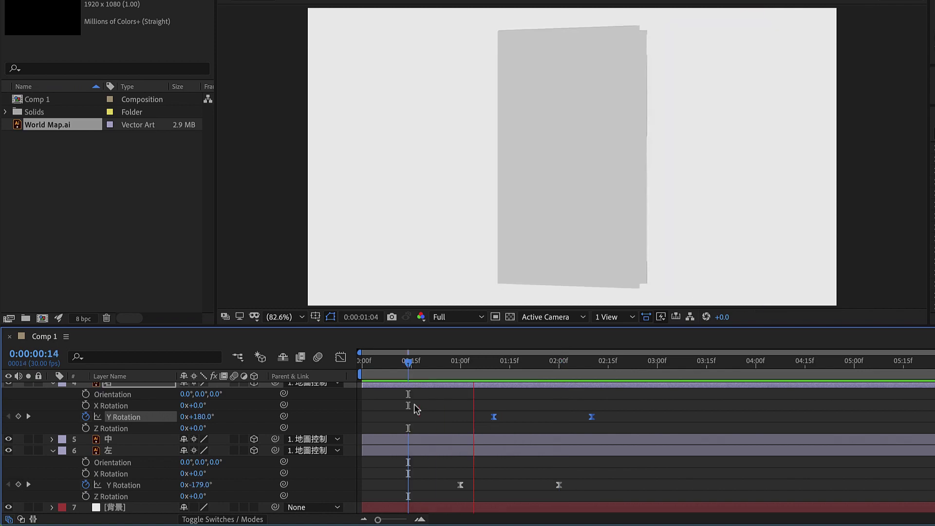
{"action": "key", "text": "space"}
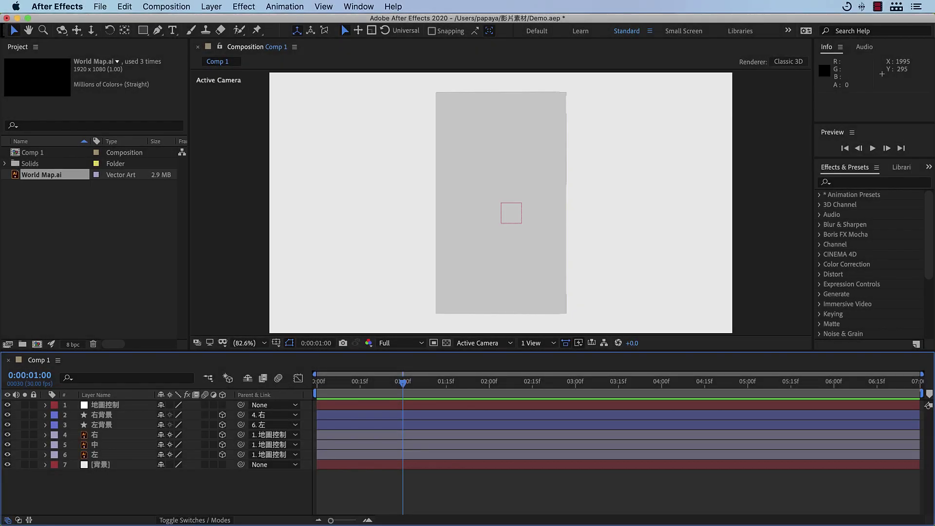
- Add Shadow.png at the bottom of the frame below the left panel and rename it 陰影
{"action": "left_click_drag", "start_coordinate": [845, 292], "coordinate": [441, 406]}
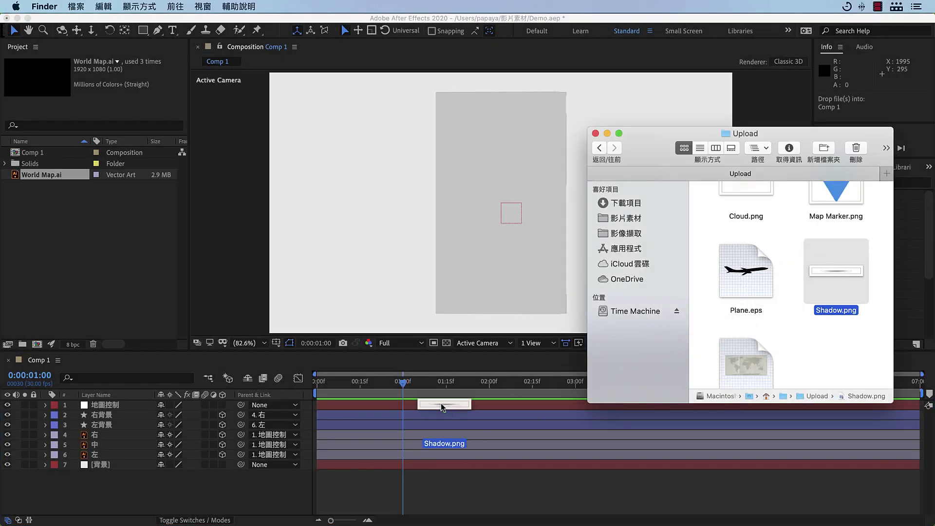
{"action": "left_click_drag", "start_coordinate": [536, 207], "coordinate": [529, 318]}
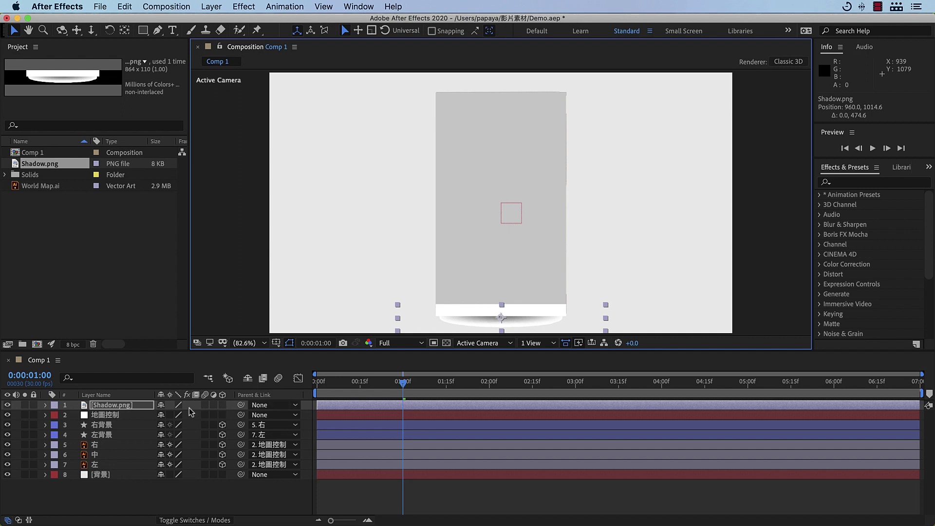
{"action": "left_click_drag", "start_coordinate": [145, 408], "coordinate": [132, 468]}
{"action": "key", "text": "Return"}
{"action": "type", "text": "陰影"}
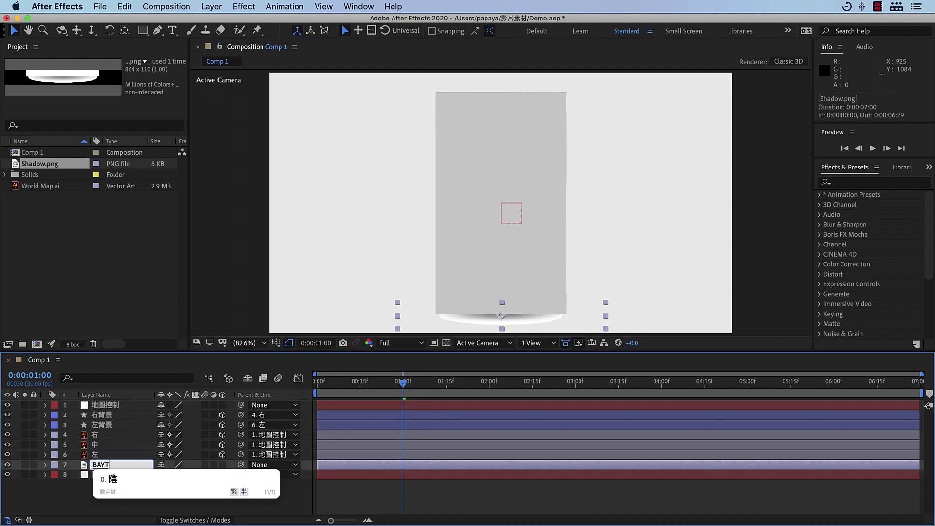
{"action": "key", "text": "Return"}
- Set 陰影 to Multiply, nudge it up one pixel, make it 3D, and parent it to 地圖控制
{"action": "left_click", "coordinate": [177, 517]}
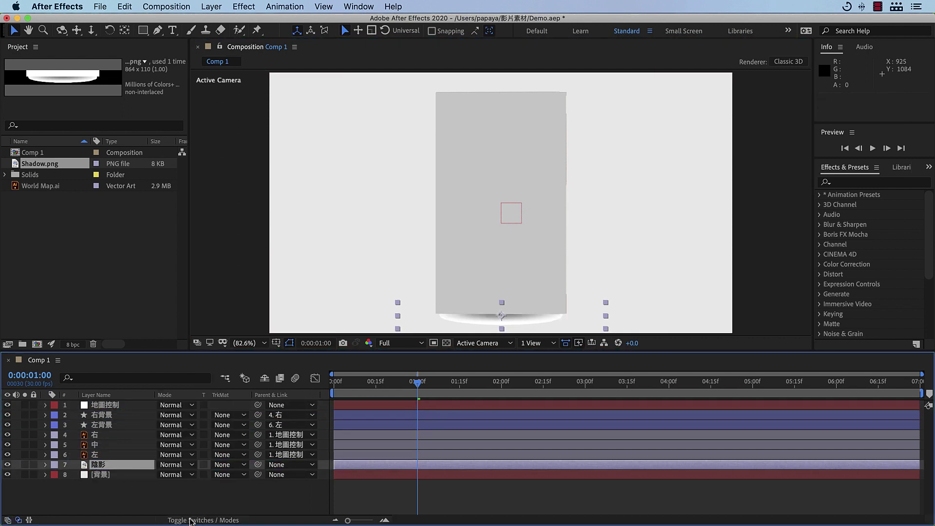
{"action": "left_click", "coordinate": [190, 464]}
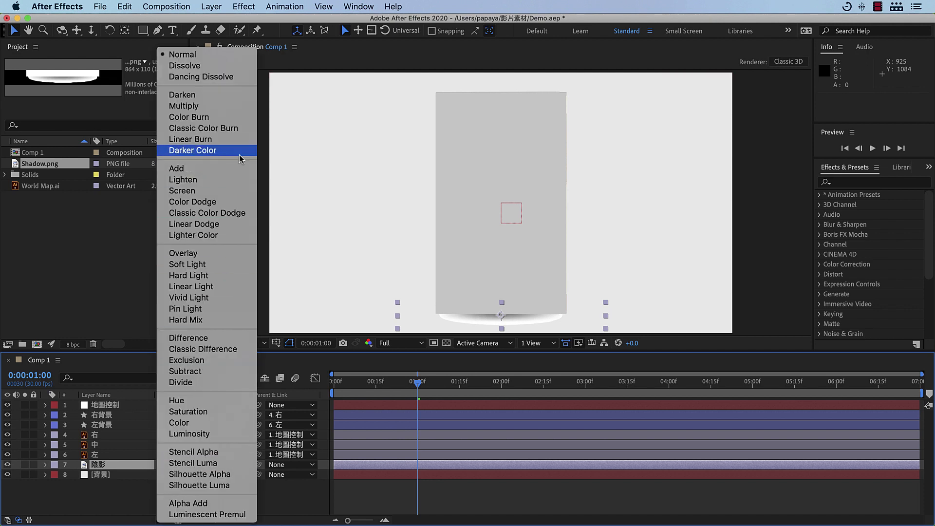
{"action": "left_click", "coordinate": [239, 107]}
{"action": "key", "text": "Up"}
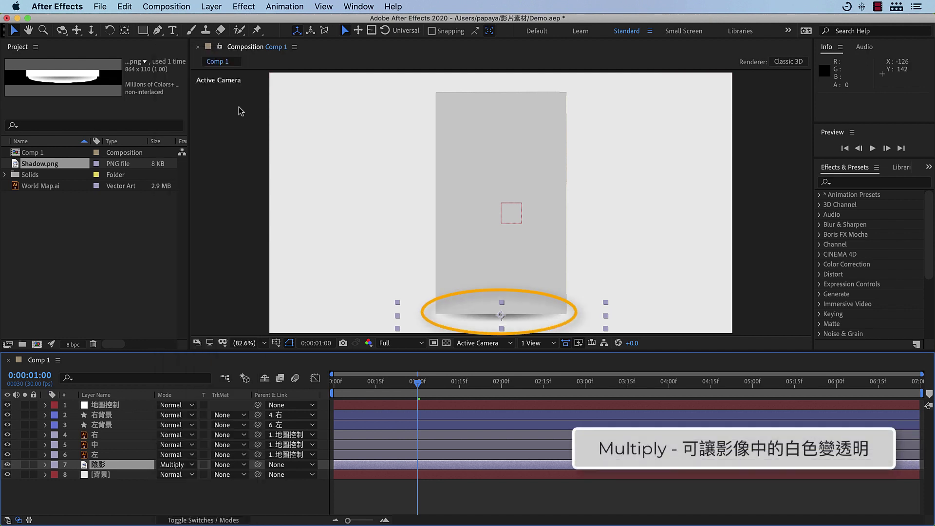
{"action": "left_click", "coordinate": [185, 520]}
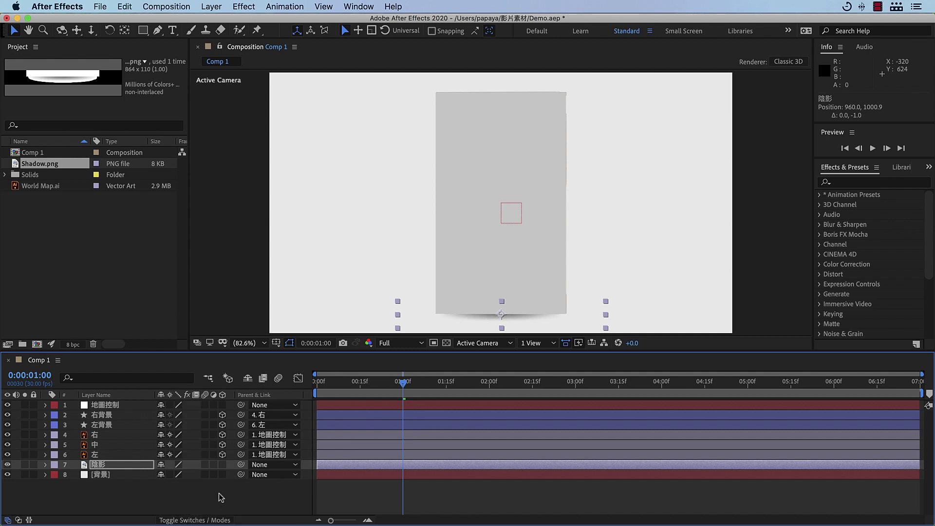
{"action": "left_click", "coordinate": [222, 464]}
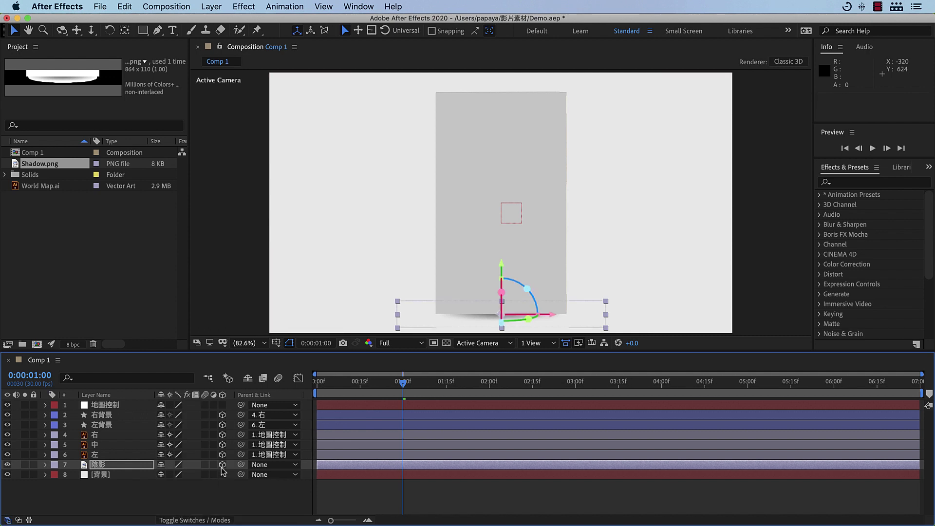
{"action": "left_click_drag", "start_coordinate": [241, 464], "coordinate": [144, 406]}
{"action": "key", "text": "space"}
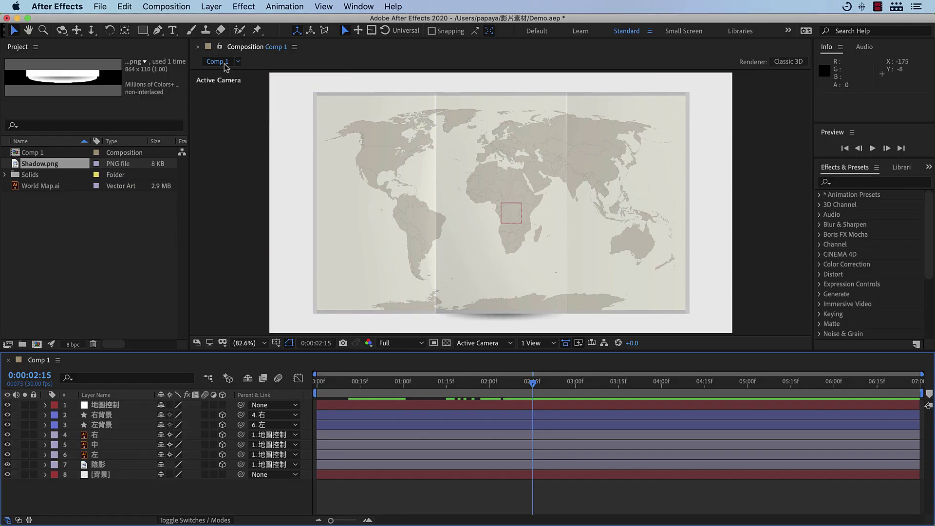
- Create a new camera layer named 相機 via Layer > New > Camera
{"action": "left_click", "coordinate": [213, 8]}
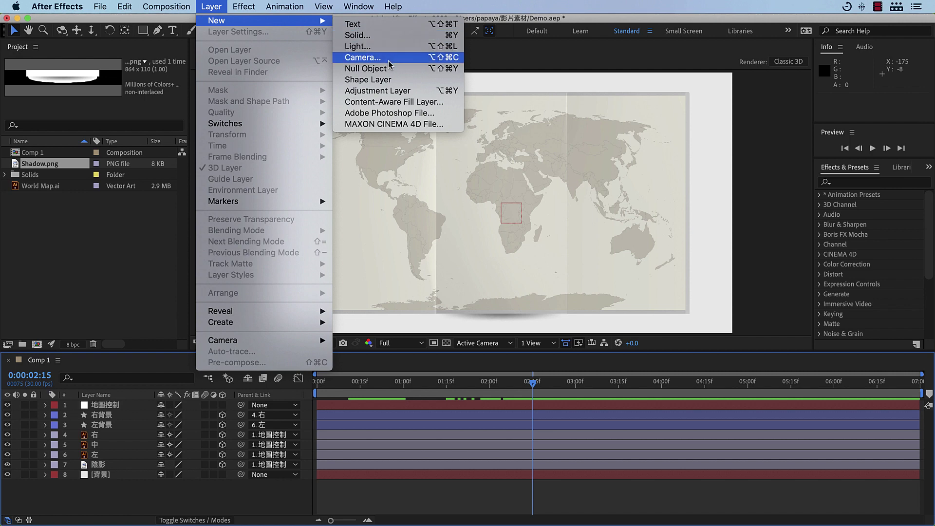
{"action": "left_click", "coordinate": [389, 58]}
{"action": "type", "text": "相機"}
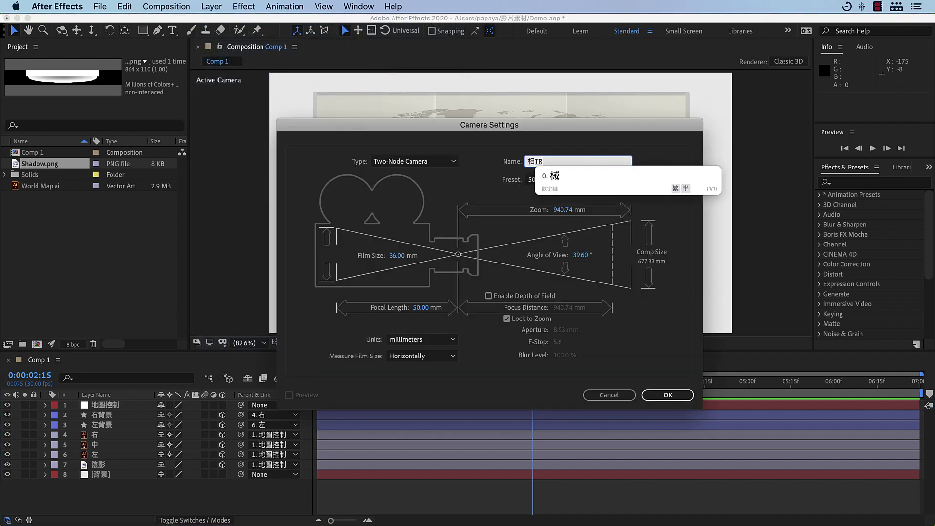
{"action": "left_click", "coordinate": [667, 395]}
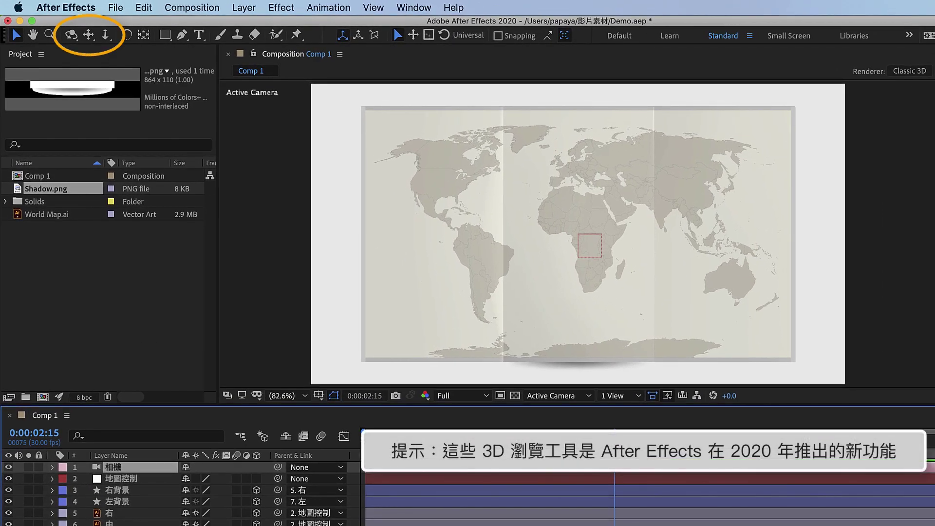
{"action": "left_click", "coordinate": [71, 35]}
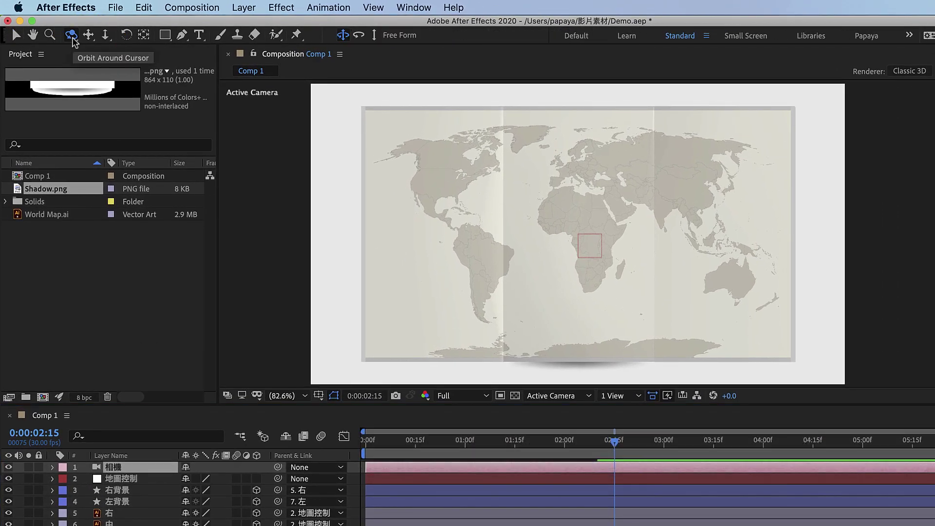
{"action": "left_click_drag", "start_coordinate": [584, 243], "coordinate": [522, 222]}
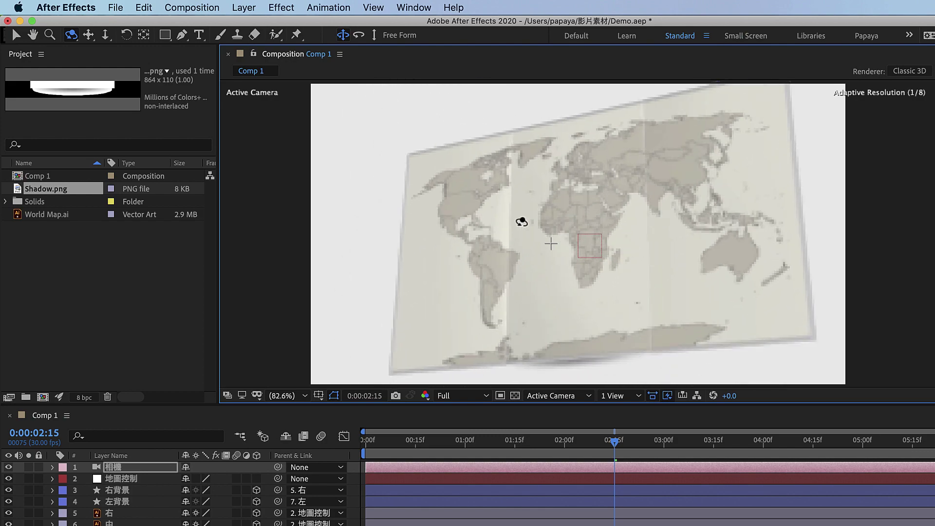
{"action": "key", "text": "c"}
{"action": "mouse_move", "coordinate": [522, 222]}
{"action": "left_mouse_down"}
{"action": "mouse_move", "coordinate": [402, 212]}
{"action": "mouse_move", "coordinate": [599, 206]}
{"action": "left_mouse_up"}
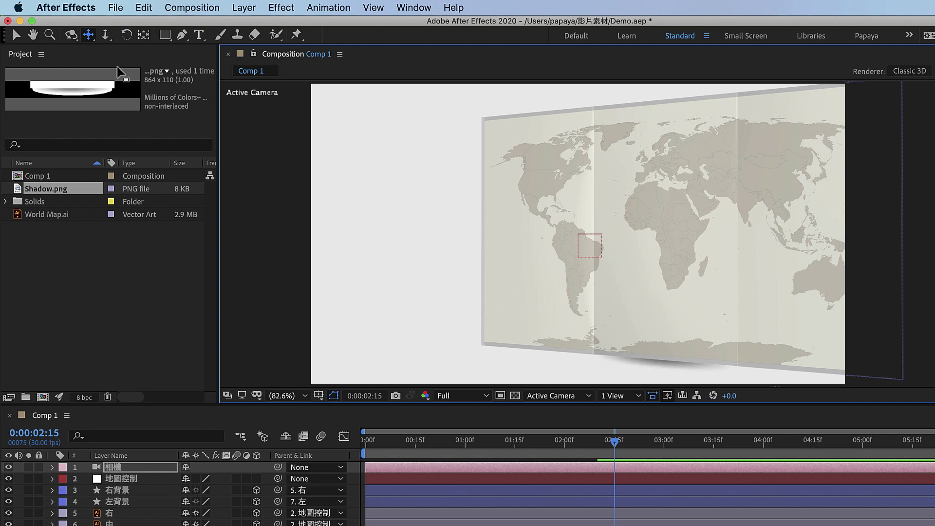
{"action": "key", "text": "c"}
{"action": "mouse_move", "coordinate": [526, 242]}
{"action": "left_mouse_down"}
{"action": "mouse_move", "coordinate": [532, 419]}
{"action": "mouse_move", "coordinate": [520, 112]}
{"action": "left_mouse_up"}
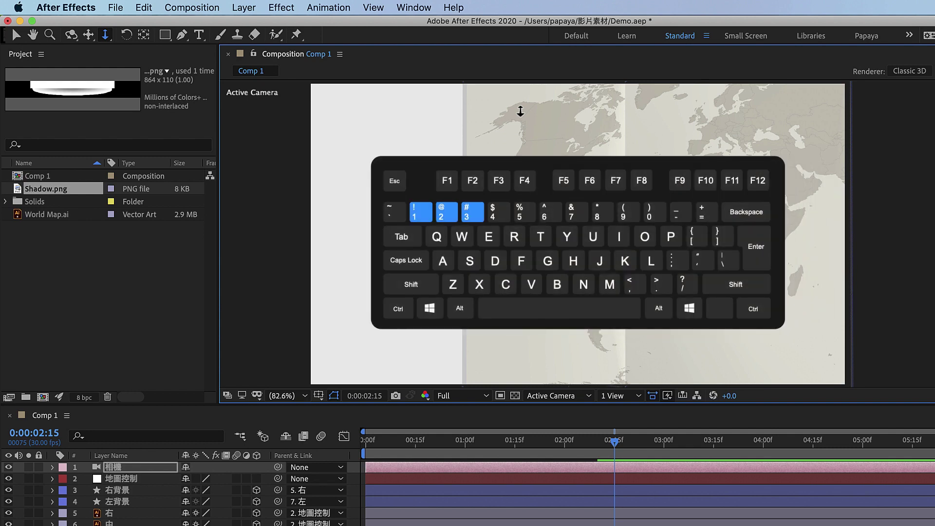
{"action": "key", "text": "c"}
{"action": "mouse_move", "coordinate": [522, 109]}
{"action": "left_mouse_down"}
{"action": "mouse_move", "coordinate": [622, 247]}
{"action": "mouse_move", "coordinate": [563, 247]}
{"action": "mouse_move", "coordinate": [575, 6]}
{"action": "left_mouse_up"}
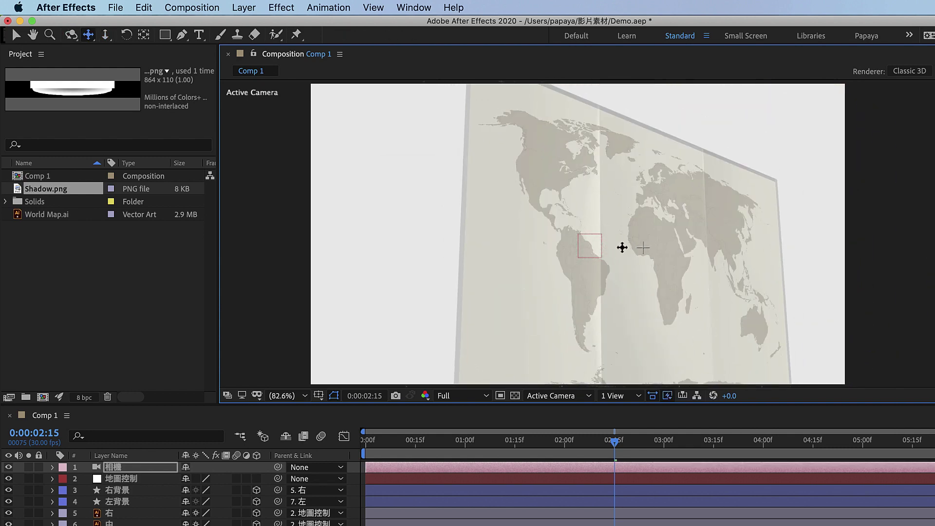
{"action": "key", "text": "c"}
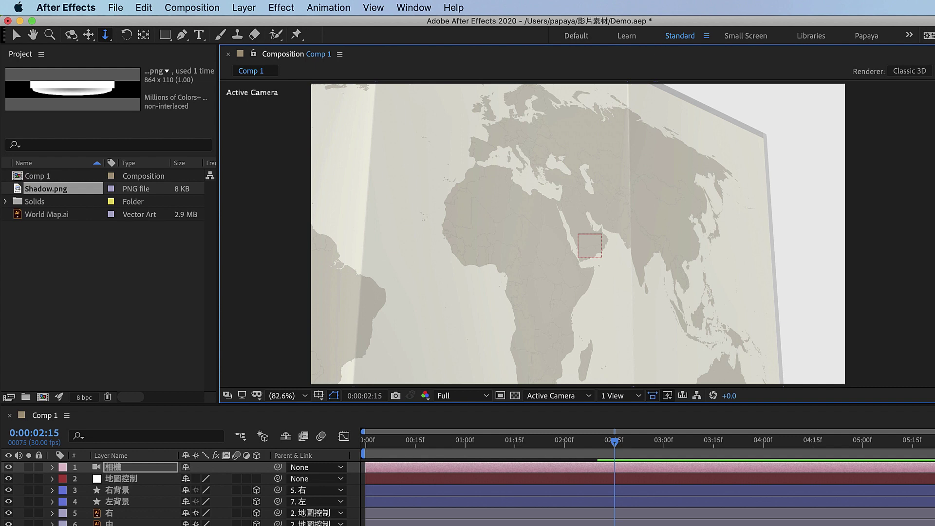
{"action": "left_click", "coordinate": [373, 7]}
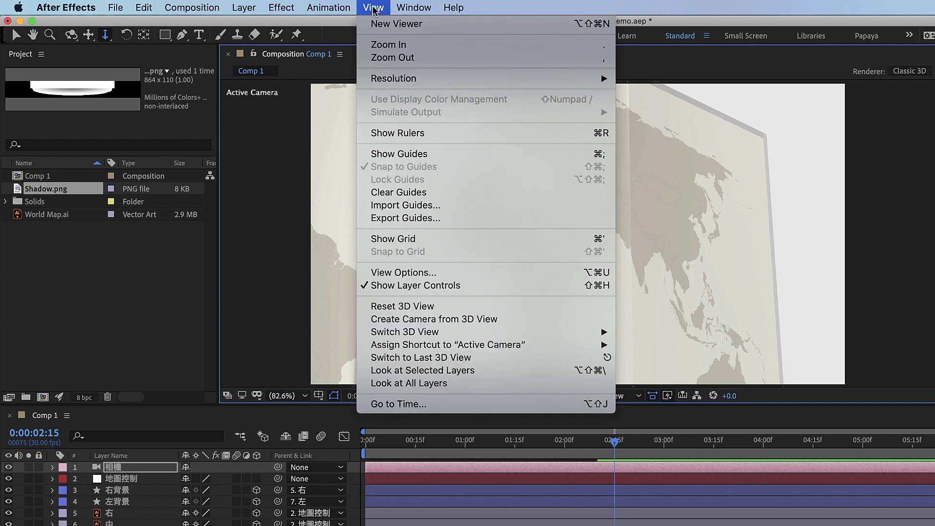
{"action": "left_click", "coordinate": [382, 307]}
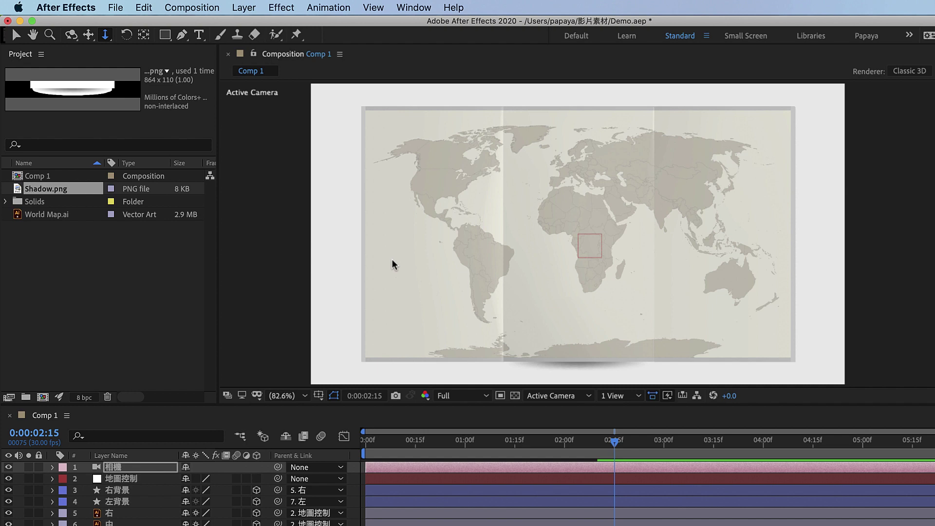
- At 0:00:02:11, keyframe the camera's Position and Point of Interest
{"action": "left_click", "coordinate": [608, 442]}
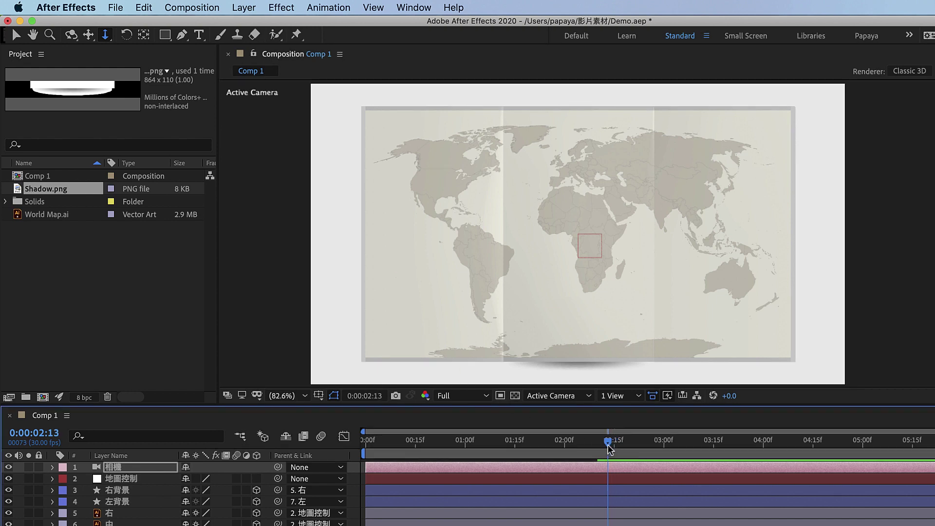
{"action": "left_click_drag", "start_coordinate": [608, 445], "coordinate": [602, 446]}
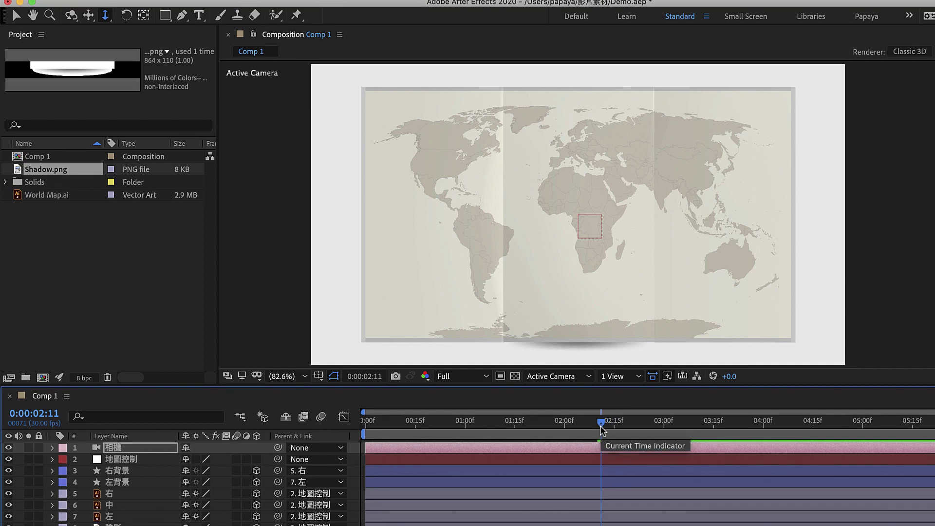
{"action": "key", "text": "p"}
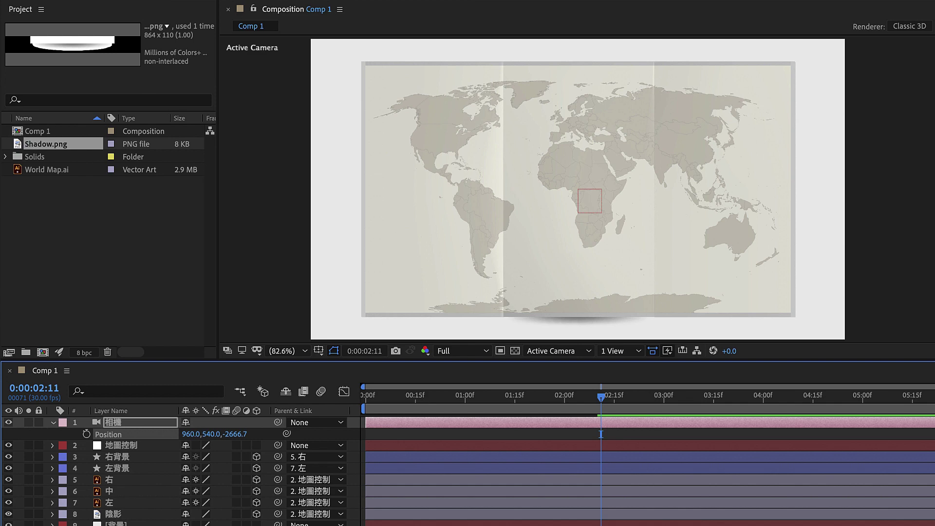
{"action": "key", "text": "shift+a"}
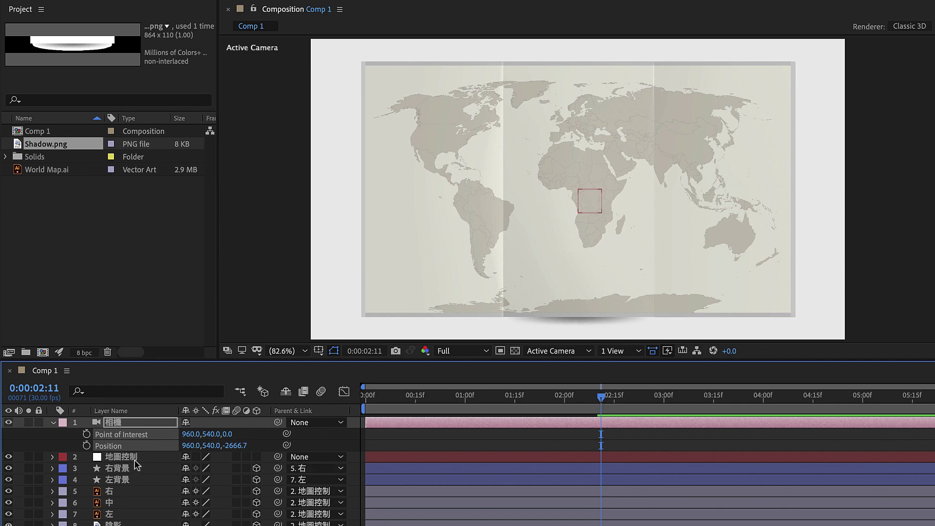
{"action": "left_click", "coordinate": [86, 434]}
{"action": "left_click", "coordinate": [86, 445]}
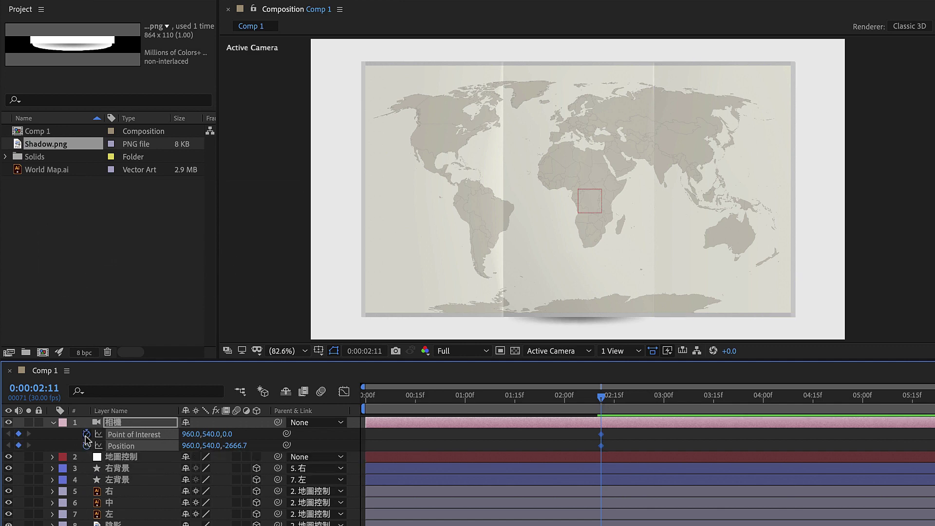
- At 0:00:03:15 move the camera in over the North Atlantic, ease all four keys, and add Map Marker.png
{"action": "left_click_drag", "start_coordinate": [587, 407], "coordinate": [714, 404]}
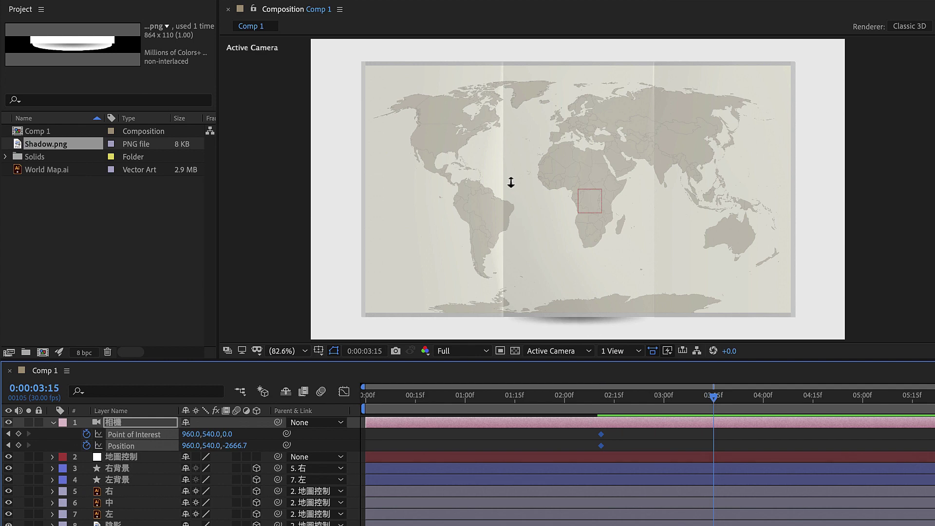
{"action": "left_click_drag", "start_coordinate": [507, 152], "coordinate": [510, 44]}
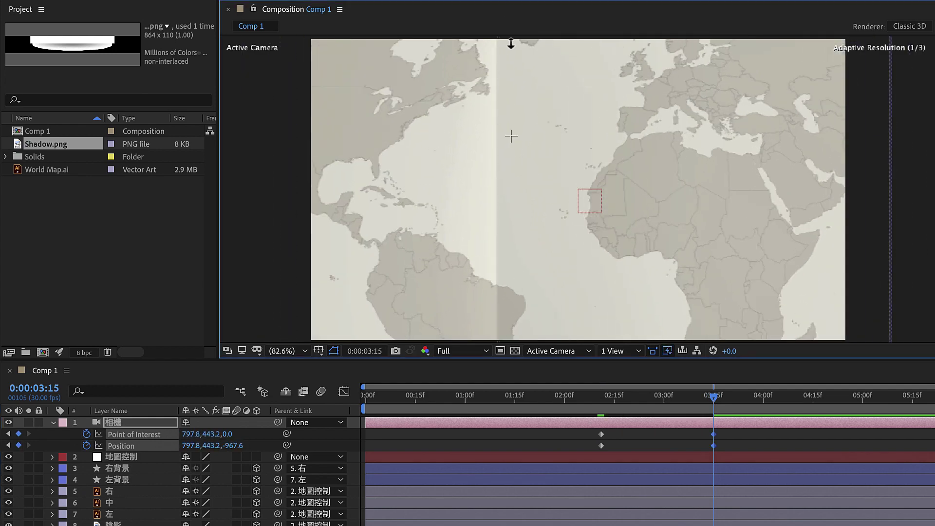
{"action": "mouse_move", "coordinate": [509, 136]}
{"action": "left_mouse_down"}
{"action": "mouse_move", "coordinate": [539, 133]}
{"action": "mouse_move", "coordinate": [586, 238]}
{"action": "mouse_move", "coordinate": [585, 230]}
{"action": "left_mouse_up"}
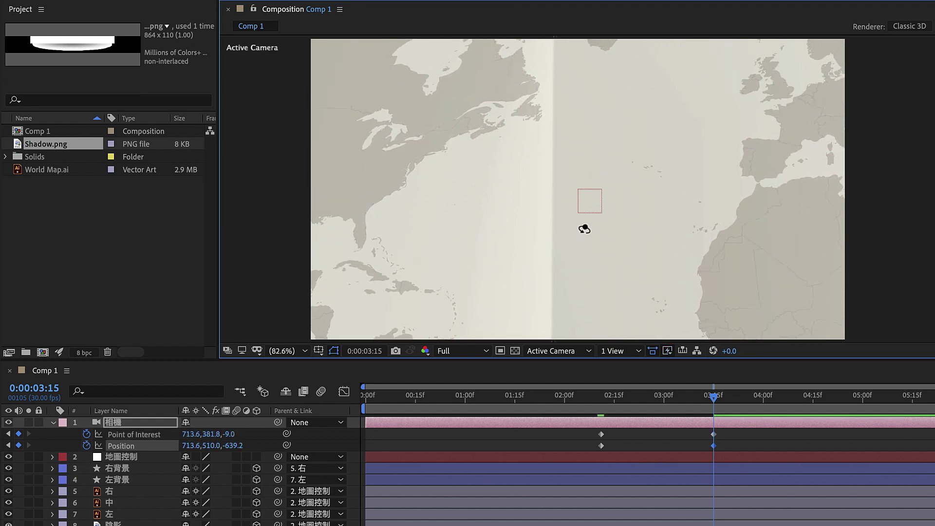
{"action": "left_click_drag", "start_coordinate": [580, 433], "coordinate": [751, 455]}
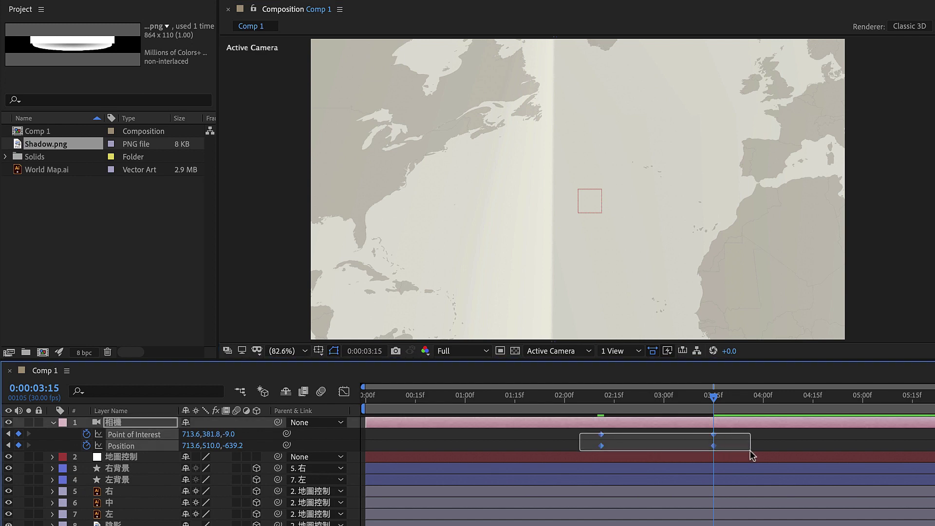
{"action": "key", "text": "F9"}
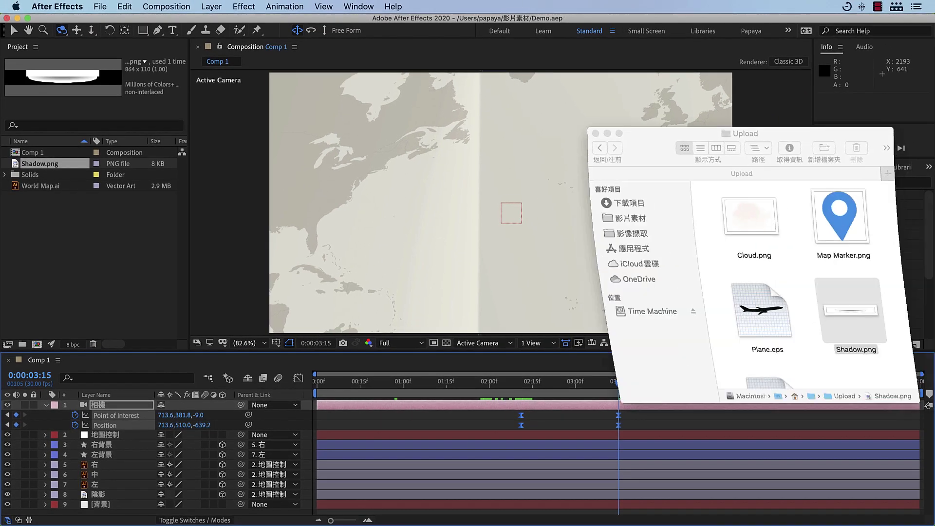
{"action": "mouse_move", "coordinate": [836, 217]}
{"action": "left_mouse_down"}
{"action": "mouse_move", "coordinate": [806, 235]}
{"action": "mouse_move", "coordinate": [519, 201]}
{"action": "left_mouse_up"}
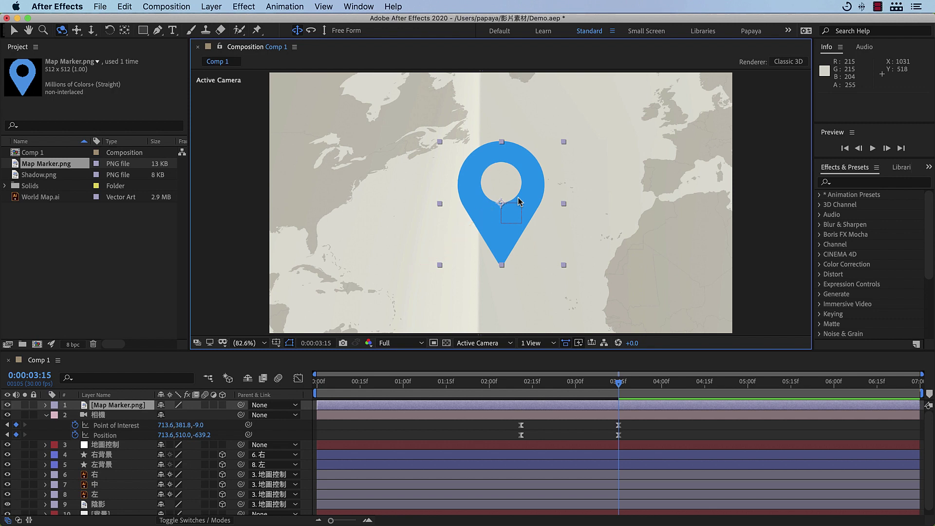
- Move the pin's anchor point to its tip, rename the layer 圖標, and scale it to 20%
{"action": "left_click", "coordinate": [125, 31]}
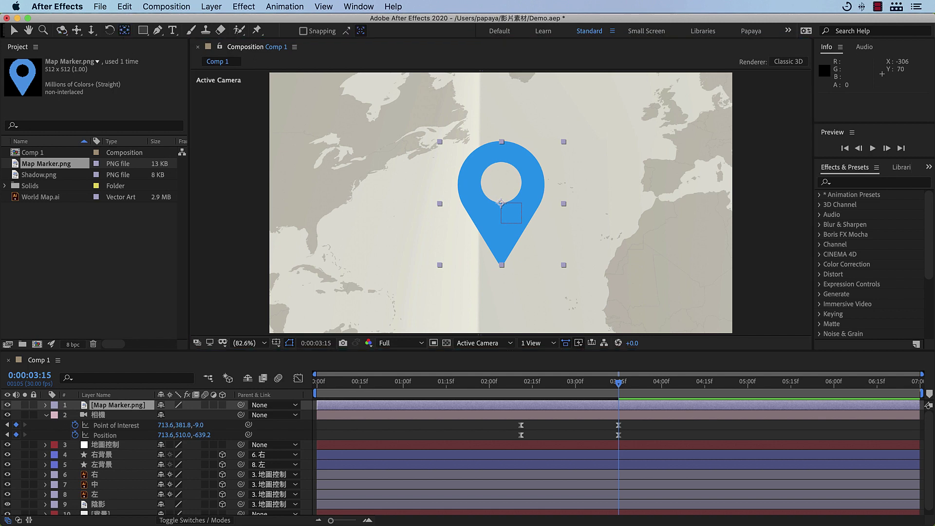
{"action": "left_click_drag", "start_coordinate": [500, 203], "coordinate": [499, 265]}
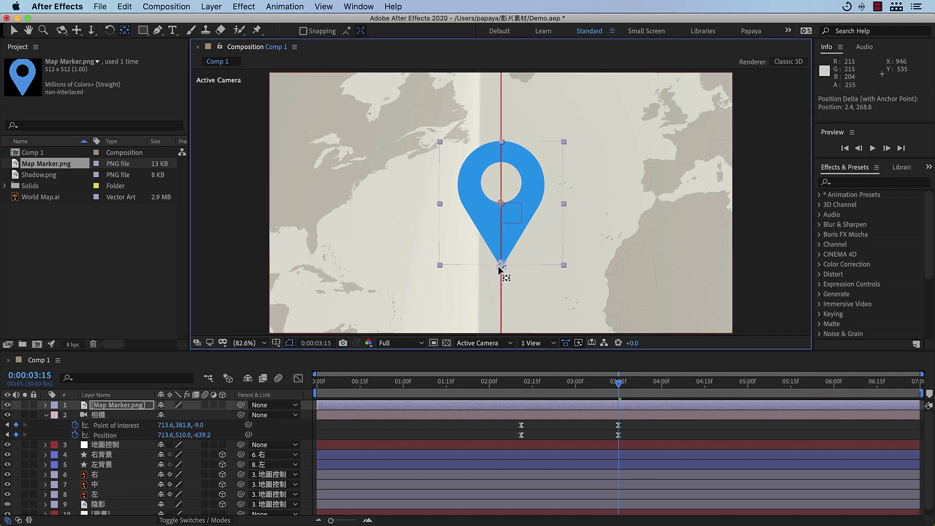
{"action": "key", "text": "Return"}
{"action": "type", "text": "圖標"}
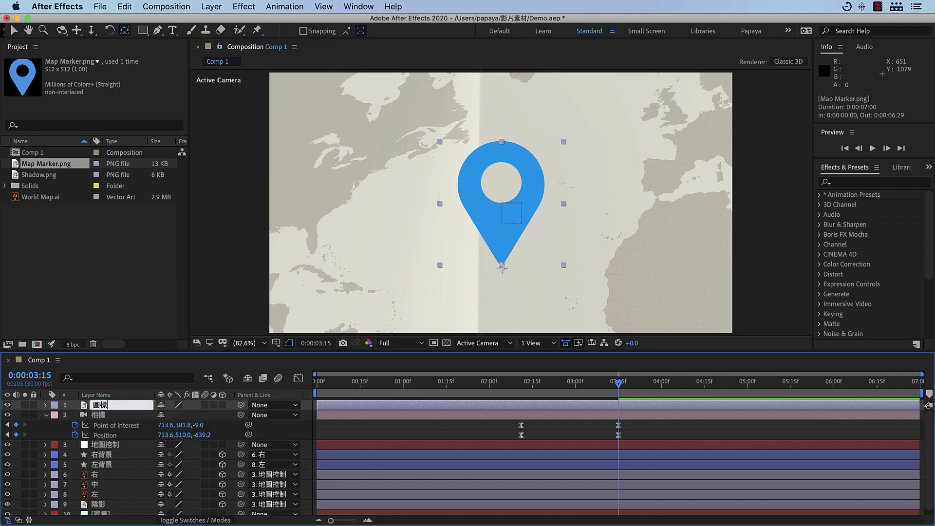
{"action": "key", "text": "Return"}
{"action": "key", "text": "s"}
{"action": "left_click_drag", "start_coordinate": [173, 415], "coordinate": [127, 417]}
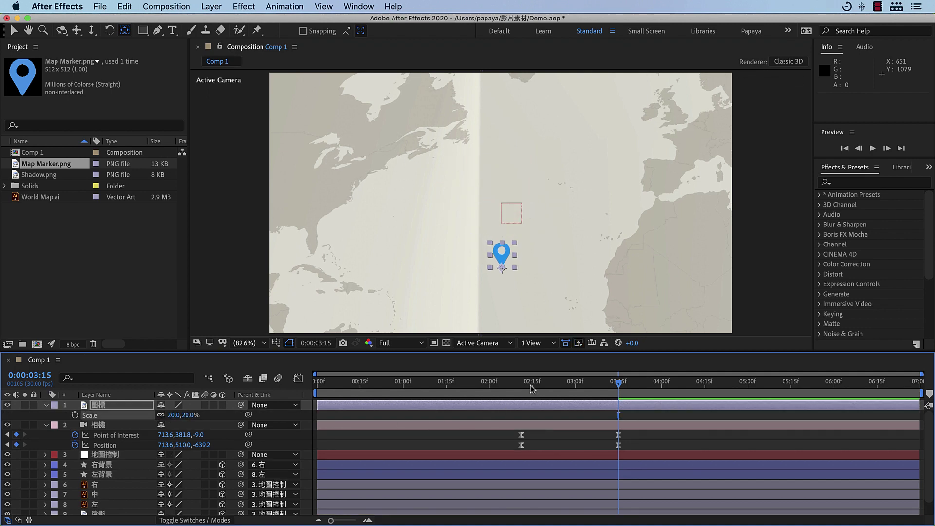
- Start the pin at about 0:00:03:24 and place it over north-eastern North America
{"action": "left_click_drag", "start_coordinate": [530, 381], "coordinate": [643, 385]}
{"action": "left_click_drag", "start_coordinate": [317, 405], "coordinate": [644, 414]}
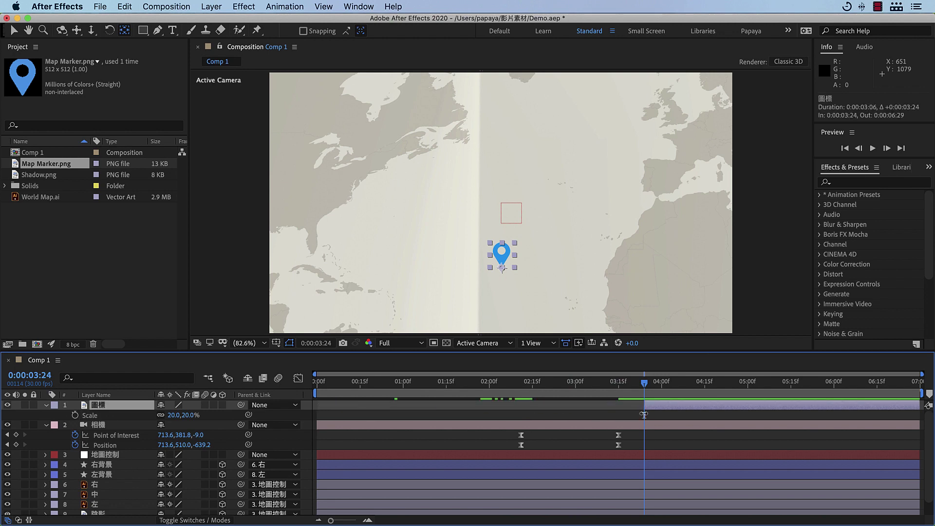
{"action": "left_click_drag", "start_coordinate": [497, 257], "coordinate": [364, 167]}
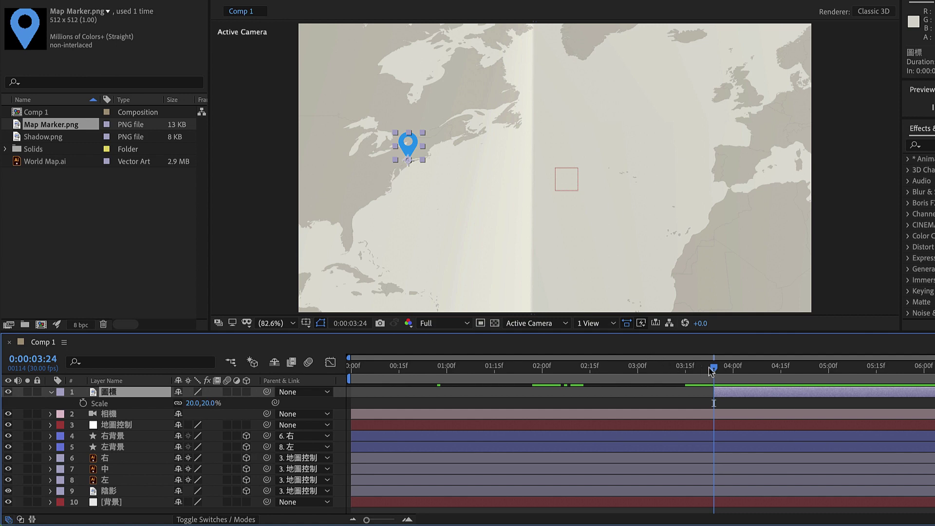
- At 4:00, set Position and Opacity keyframes on the 圖標 pin
{"action": "left_click", "coordinate": [720, 370]}
{"action": "left_click_drag", "start_coordinate": [719, 373], "coordinate": [732, 371]}
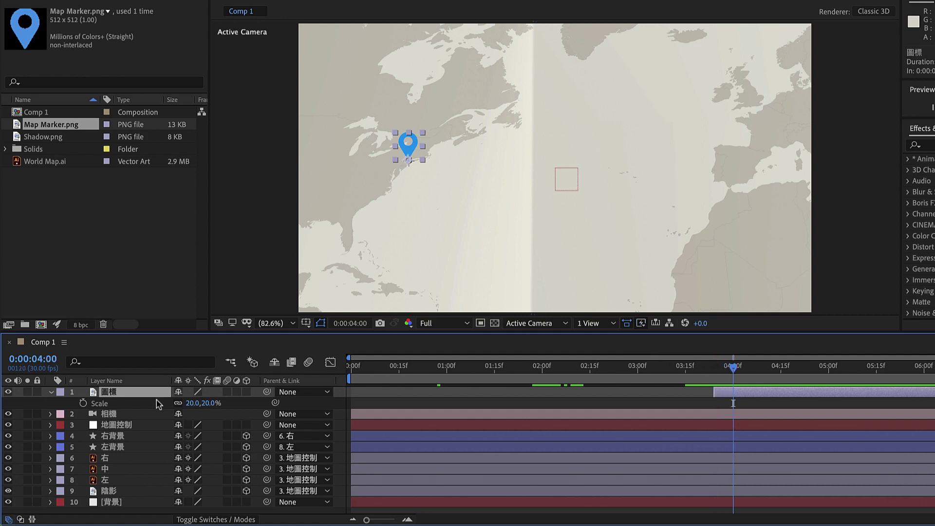
{"action": "key", "text": "p"}
{"action": "key", "text": "shift+t"}
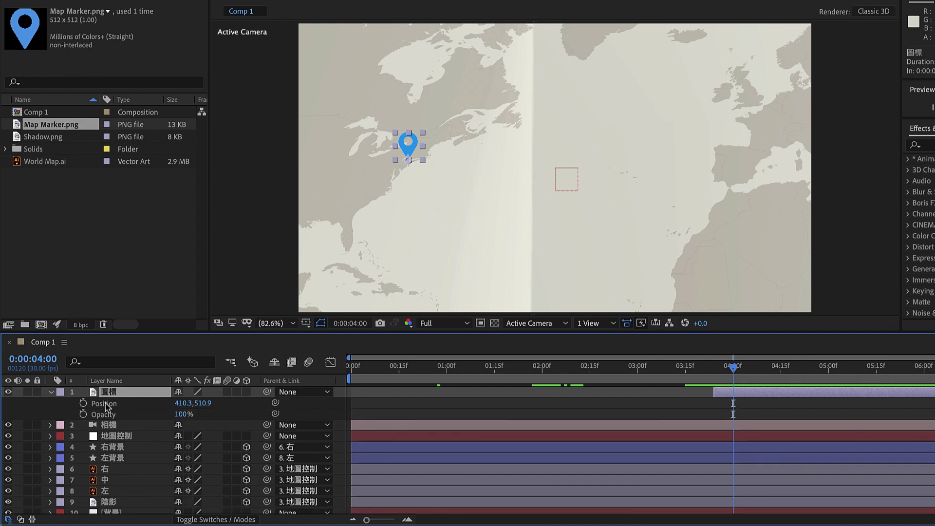
{"action": "left_click", "coordinate": [83, 402]}
{"action": "left_click", "coordinate": [83, 414]}
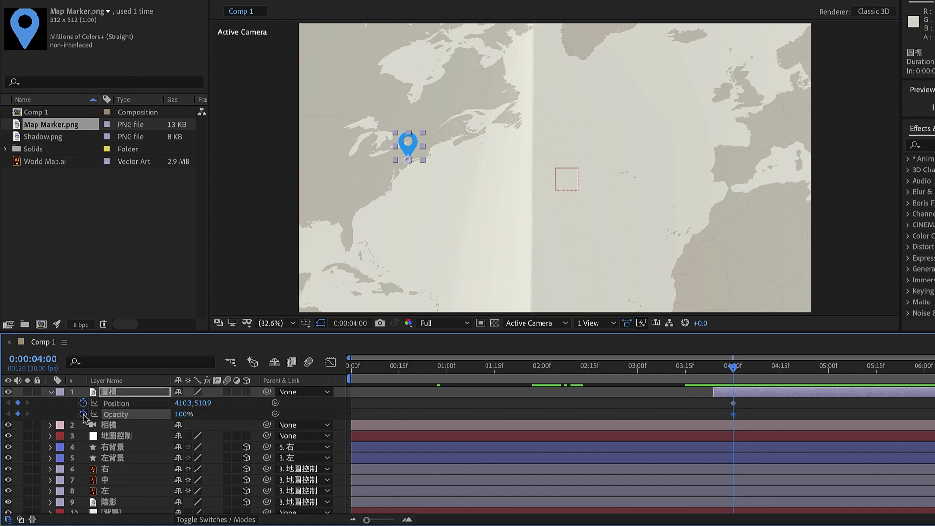
- At 3:24, raise the pin higher and set its opacity to 0%
{"action": "left_click_drag", "start_coordinate": [734, 371], "coordinate": [718, 374]}
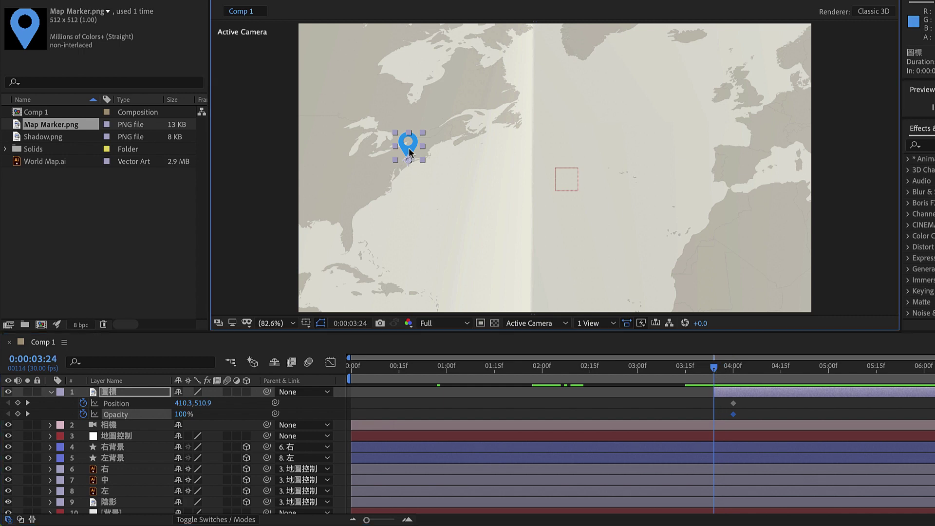
{"action": "left_click_drag", "start_coordinate": [409, 154], "coordinate": [410, 139]}
{"action": "left_click", "coordinate": [183, 414]}
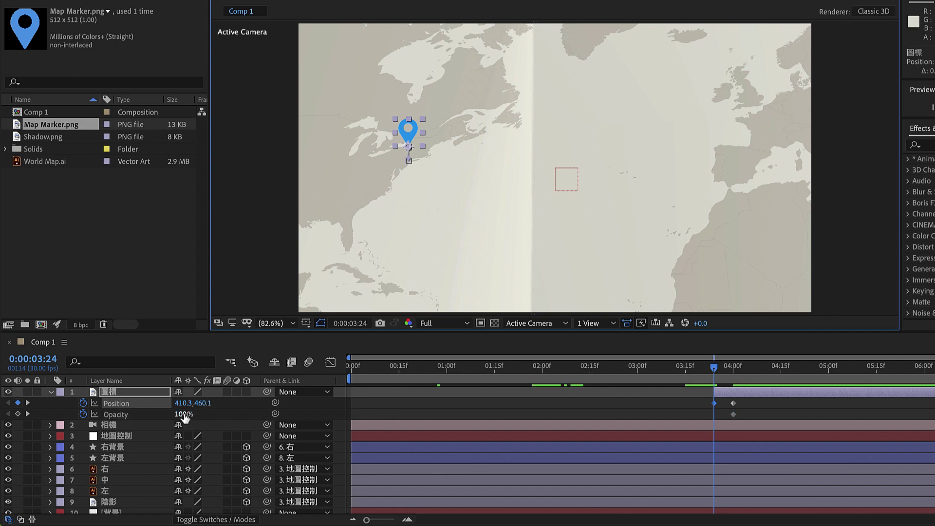
{"action": "type", "text": "0"}
{"action": "key", "text": "Return"}
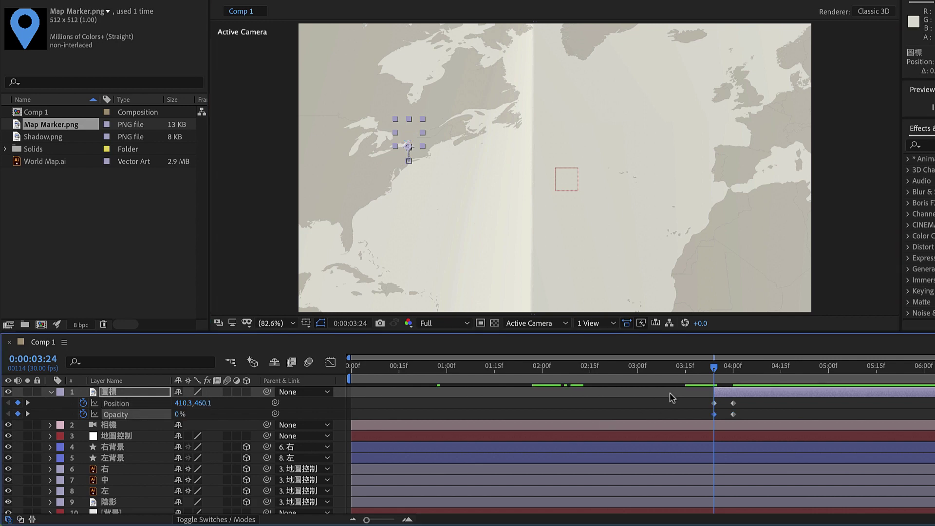
{"action": "left_click_drag", "start_coordinate": [714, 368], "coordinate": [733, 373]}
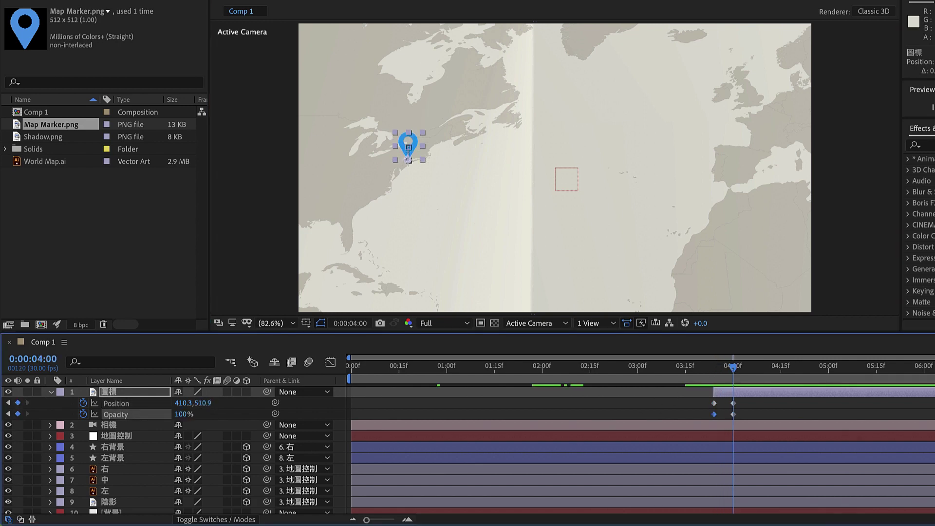
- Add Scale keys at 4:00, squashed at 4:02, 20% at 4:04, then Easy Ease all keys
{"action": "key", "text": "shift+s"}
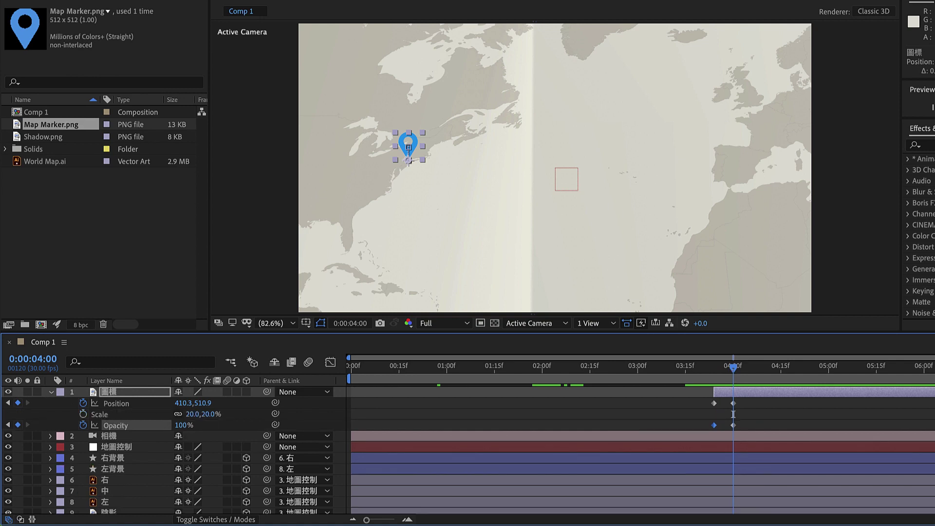
{"action": "left_click", "coordinate": [83, 414]}
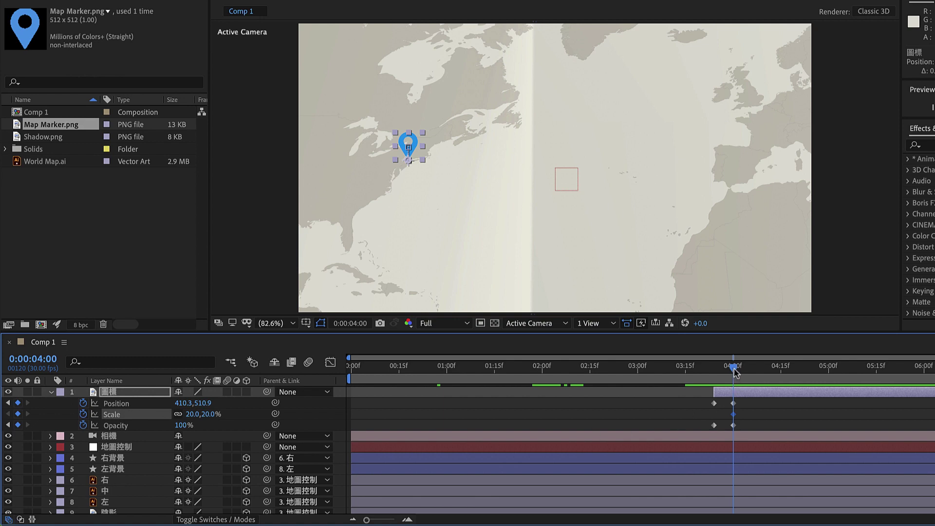
{"action": "left_click_drag", "start_coordinate": [733, 368], "coordinate": [740, 369]}
{"action": "left_click_drag", "start_coordinate": [422, 146], "coordinate": [425, 151]}
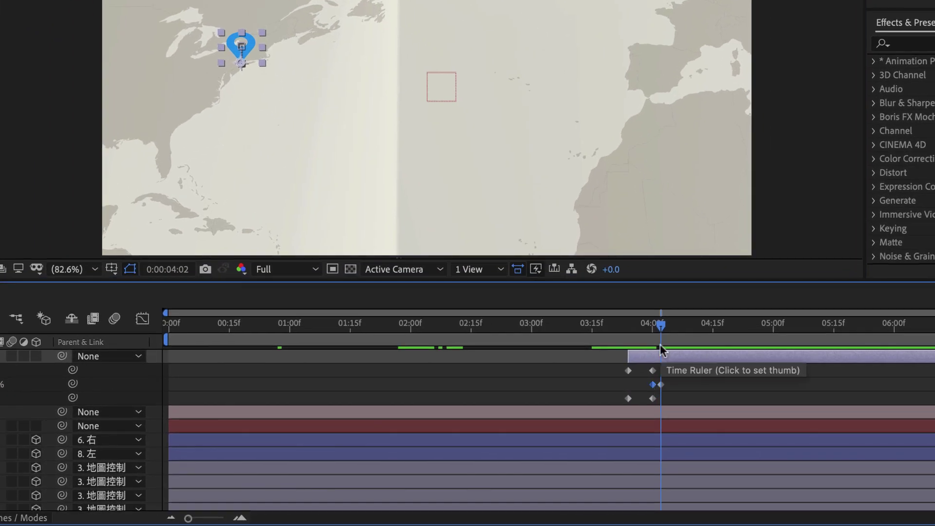
{"action": "left_click_drag", "start_coordinate": [662, 325], "coordinate": [669, 327]}
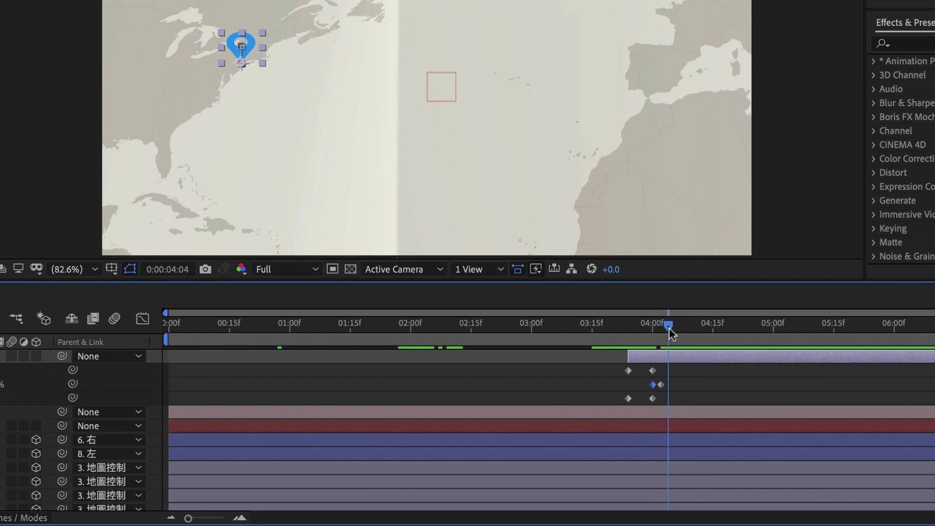
{"action": "key", "text": "ctrl+v"}
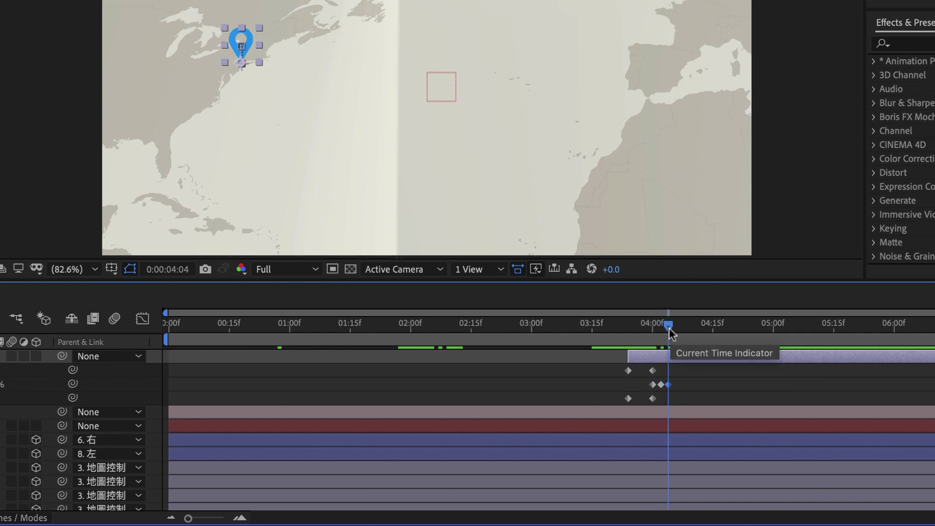
{"action": "left_click_drag", "start_coordinate": [616, 366], "coordinate": [678, 404]}
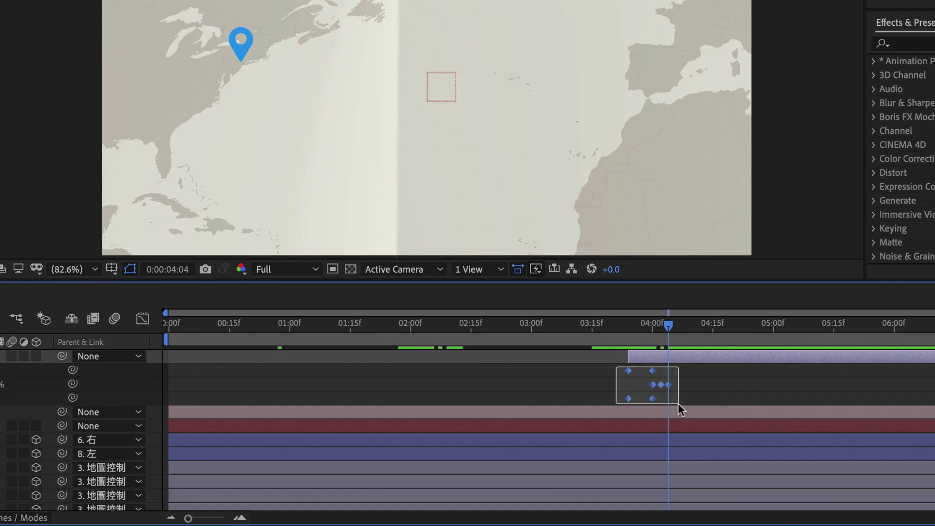
{"action": "key", "text": "F9"}
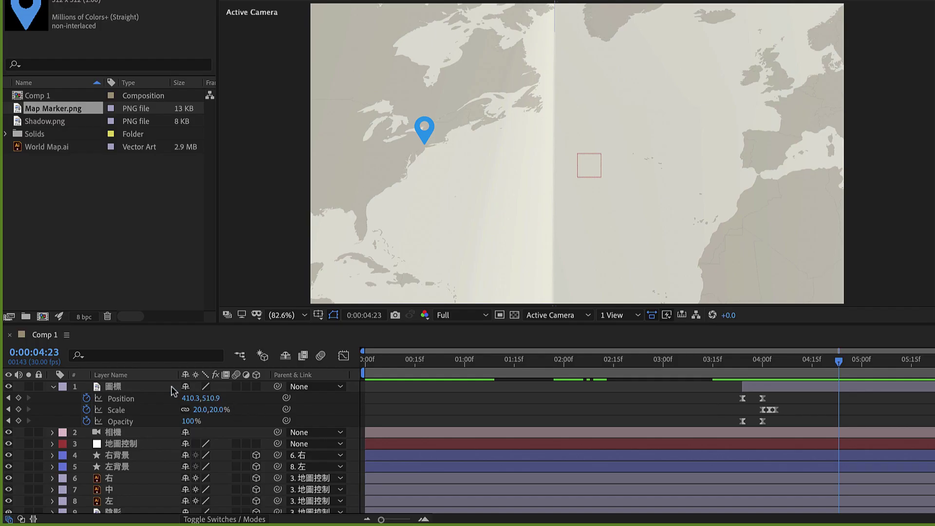
- Duplicate the 圖標 pin layer, rename the copy 圖標陰影, and move it below the pin
{"action": "left_click", "coordinate": [167, 390]}
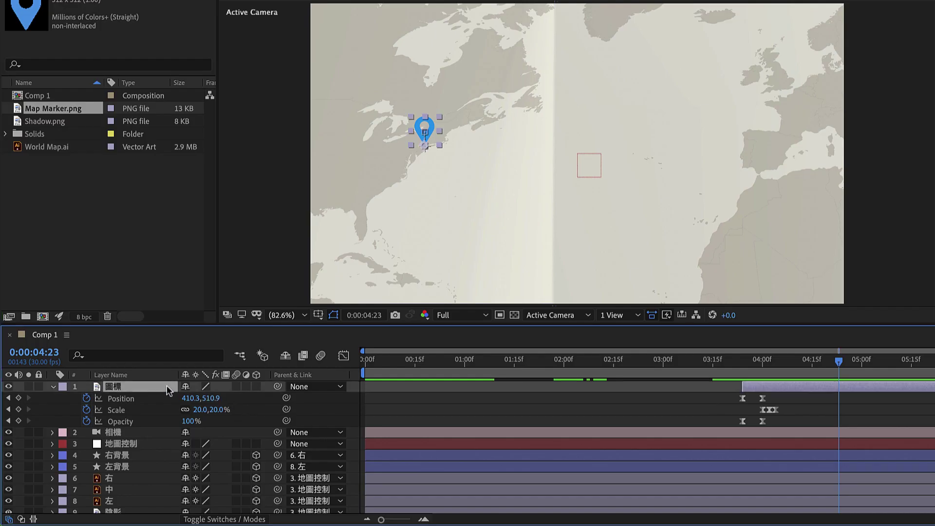
{"action": "key", "text": "ctrl+d"}
{"action": "key", "text": "Return"}
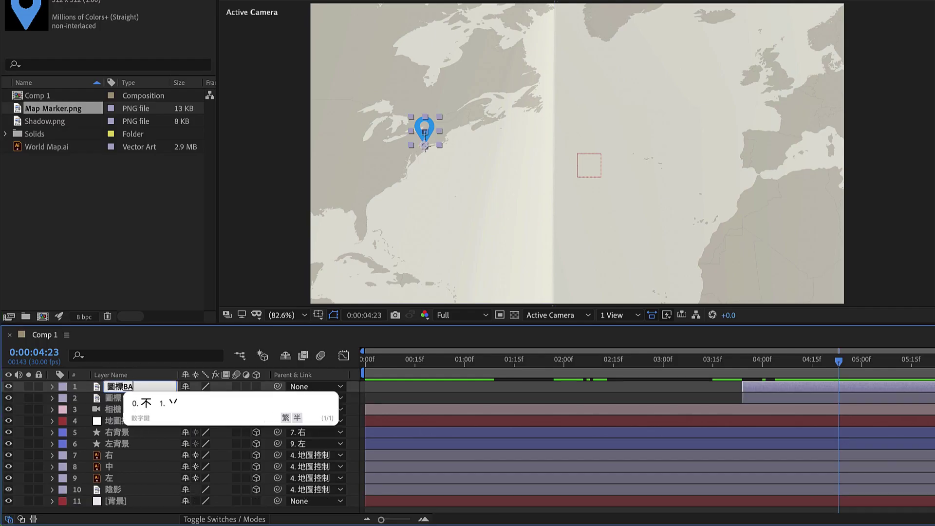
{"action": "type", "text": "圖標陰影"}
{"action": "left_click_drag", "start_coordinate": [165, 387], "coordinate": [165, 405]}
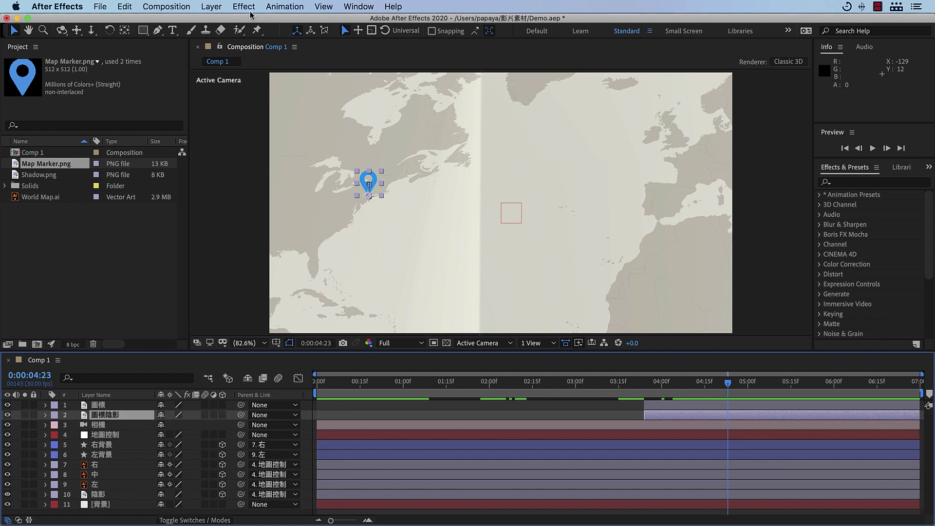
- Add a black Fill effect at 40% opacity to the shadow layer
{"action": "left_click", "coordinate": [252, 8]}
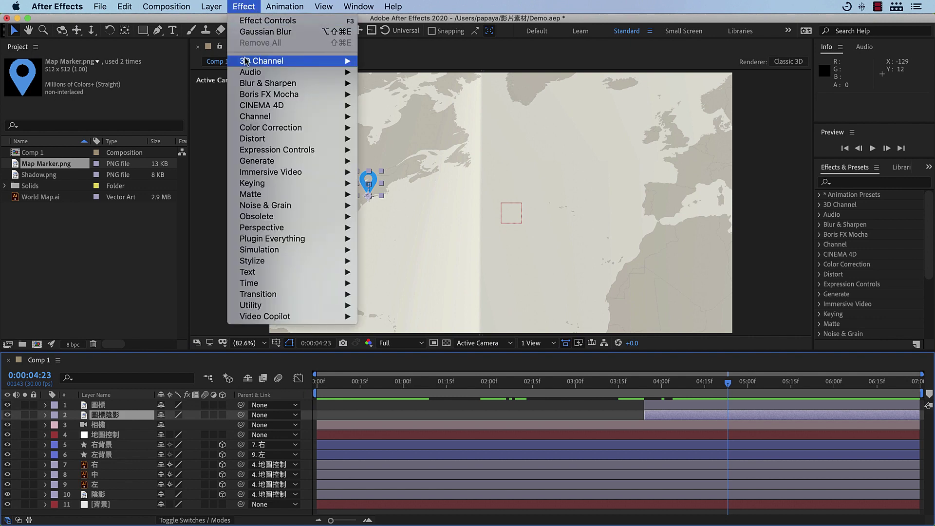
{"action": "mouse_move", "coordinate": [265, 161]}
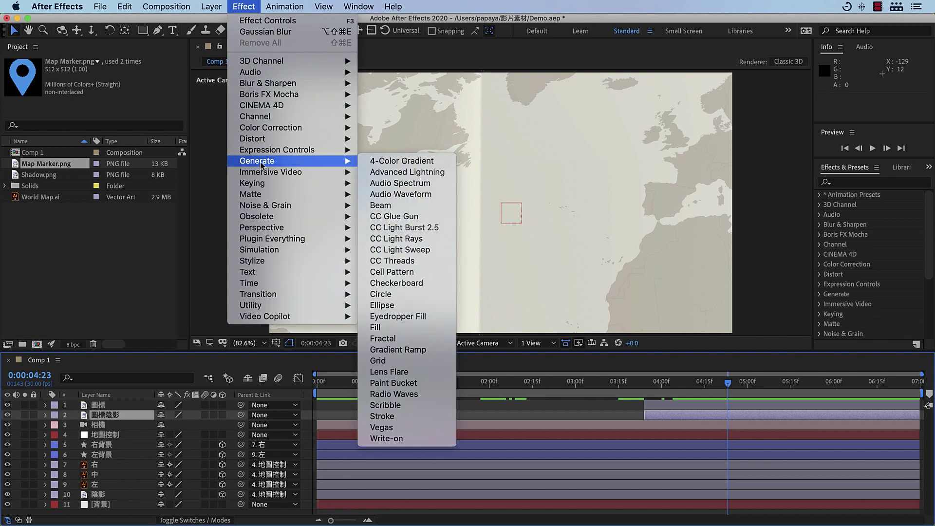
{"action": "left_click", "coordinate": [385, 328]}
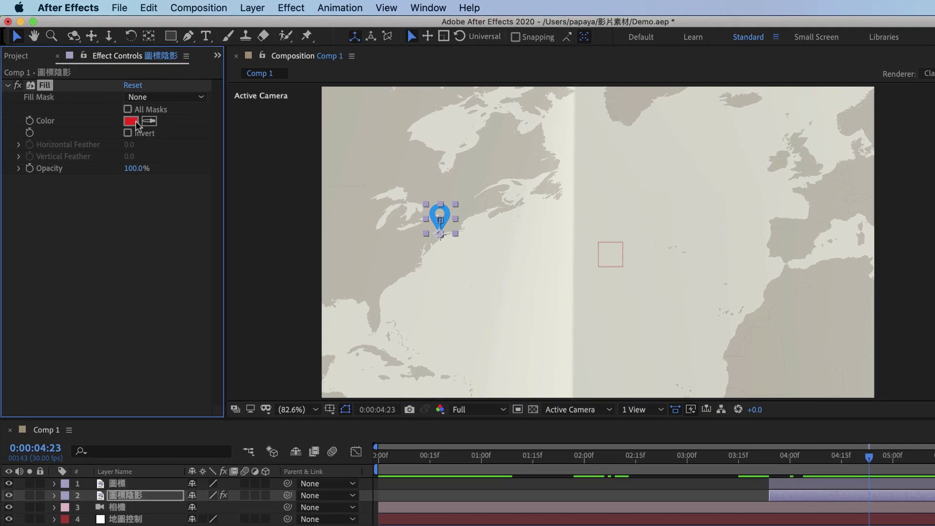
{"action": "left_click", "coordinate": [110, 101]}
{"action": "left_click_drag", "start_coordinate": [514, 288], "coordinate": [469, 334]}
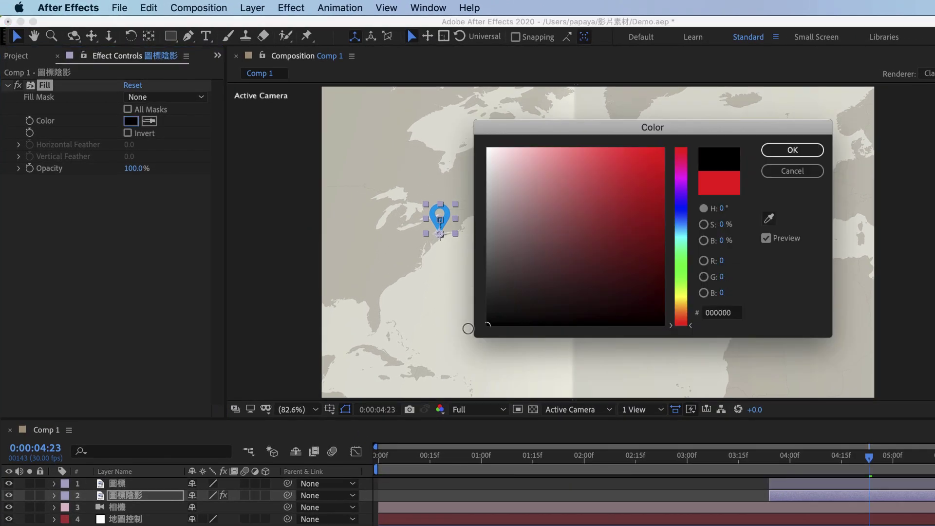
{"action": "key", "text": "Return"}
{"action": "left_click", "coordinate": [136, 169]}
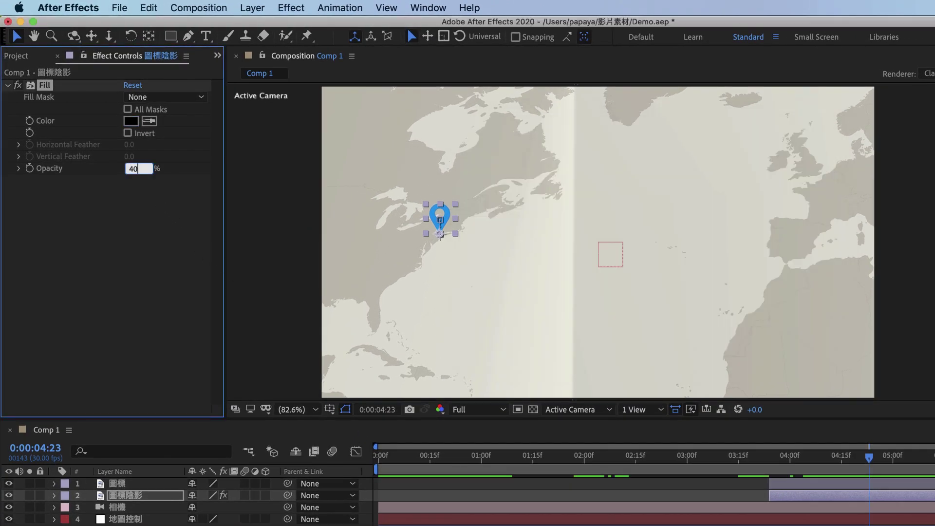
{"action": "type", "text": "40"}
{"action": "key", "text": "Return"}
- Apply CC Slant so the pin shadow lies slanted sideways
{"action": "left_click", "coordinate": [291, 8]}
{"action": "mouse_move", "coordinate": [341, 166]}
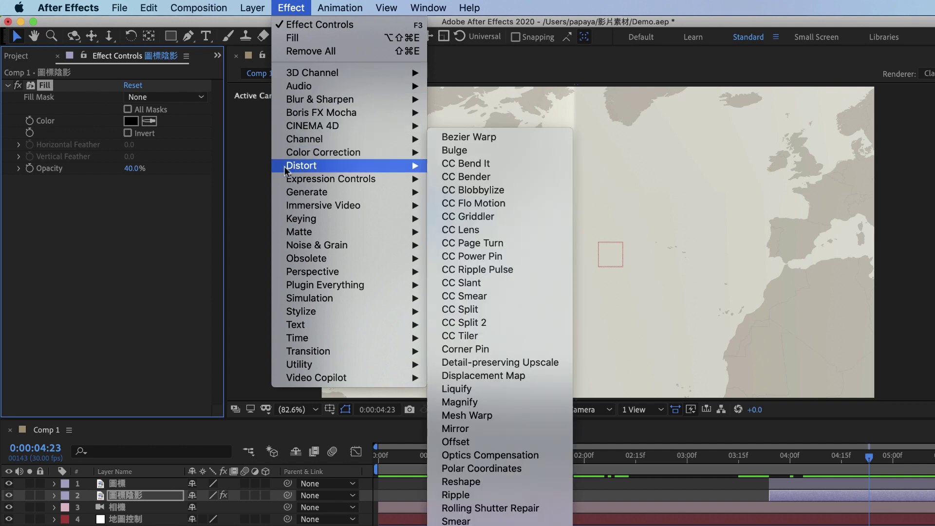
{"action": "left_click", "coordinate": [469, 286]}
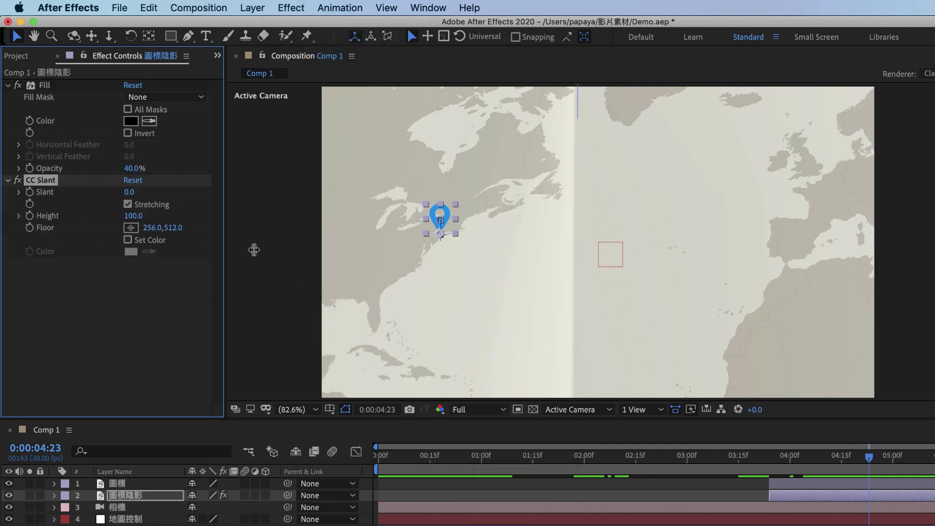
{"action": "mouse_move", "coordinate": [130, 192]}
{"action": "left_mouse_down"}
{"action": "mouse_move", "coordinate": [162, 191]}
{"action": "mouse_move", "coordinate": [96, 226]}
{"action": "left_mouse_up"}
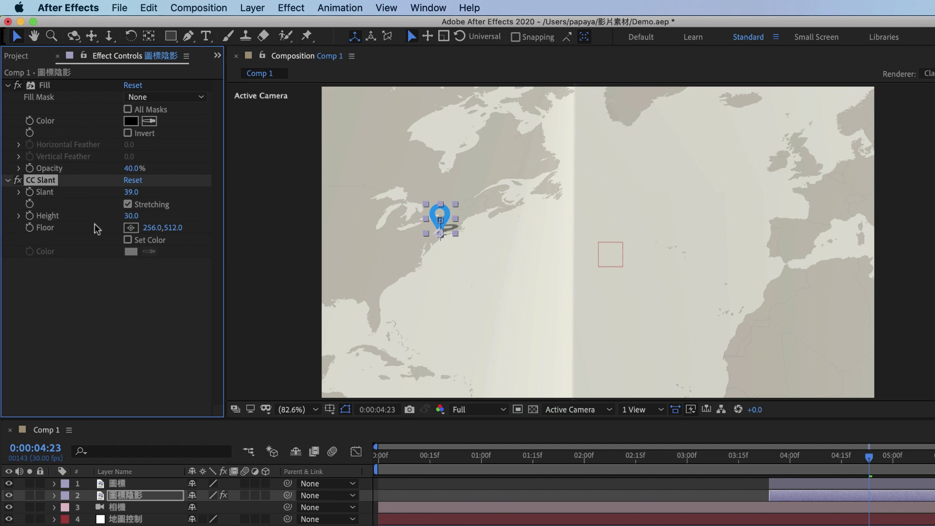
- Soften the shadow with a Gaussian Blur of 40
{"action": "left_click", "coordinate": [291, 8]}
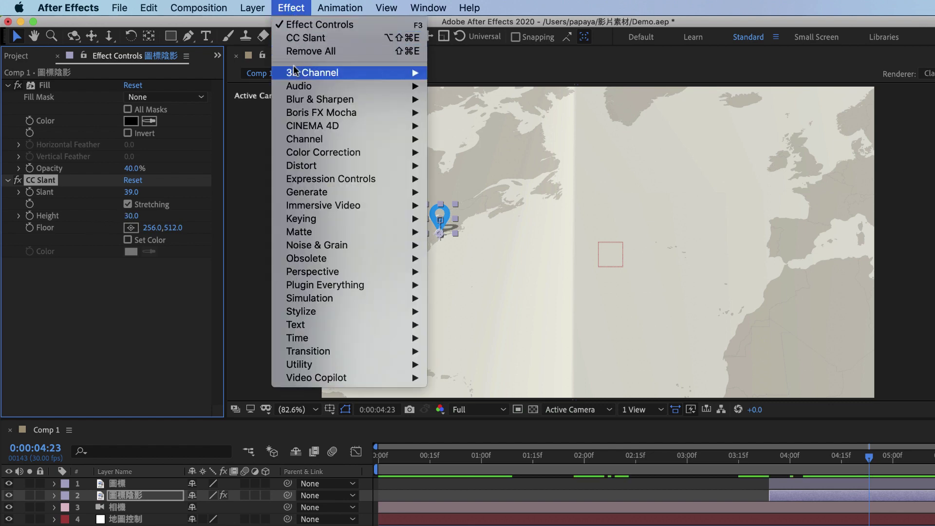
{"action": "mouse_move", "coordinate": [341, 98]}
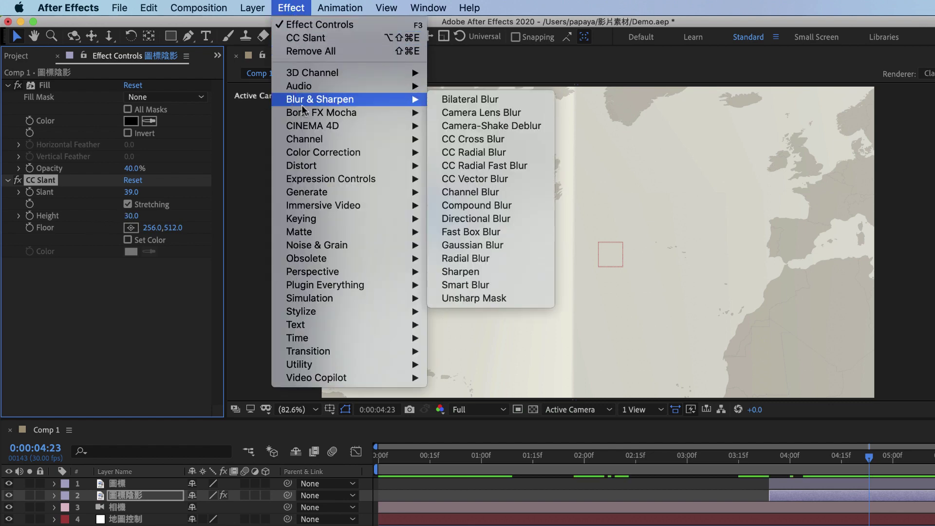
{"action": "left_click", "coordinate": [460, 249]}
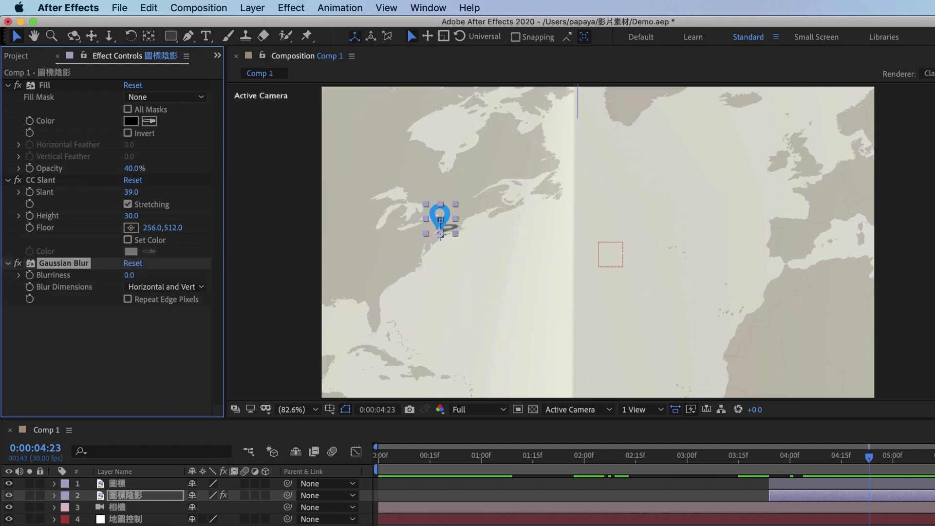
{"action": "left_click_drag", "start_coordinate": [129, 275], "coordinate": [333, 282]}
{"action": "left_click_drag", "start_coordinate": [396, 284], "coordinate": [417, 287]}
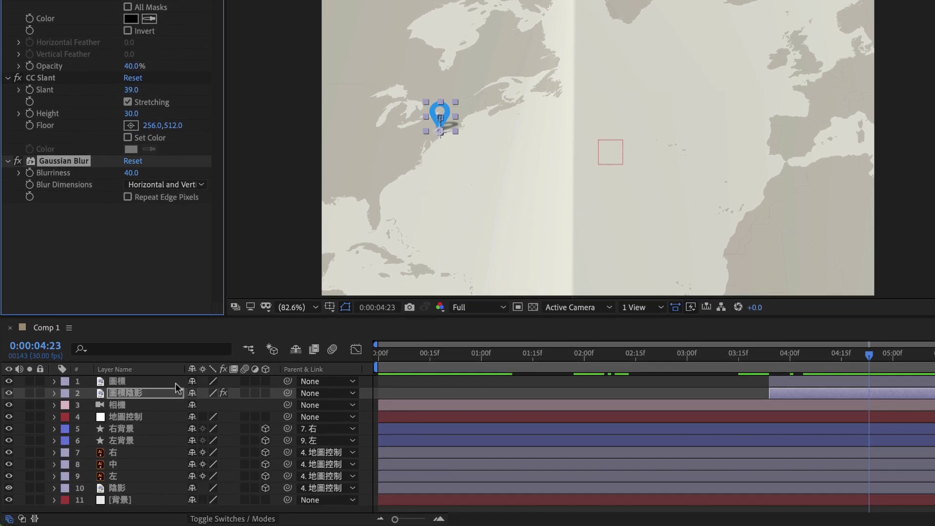
- Pre-compose the 圖標 pin and 圖標陰影 shadow layers into a new composition named 出發點
{"action": "left_click", "coordinate": [175, 383], "text": "shift"}
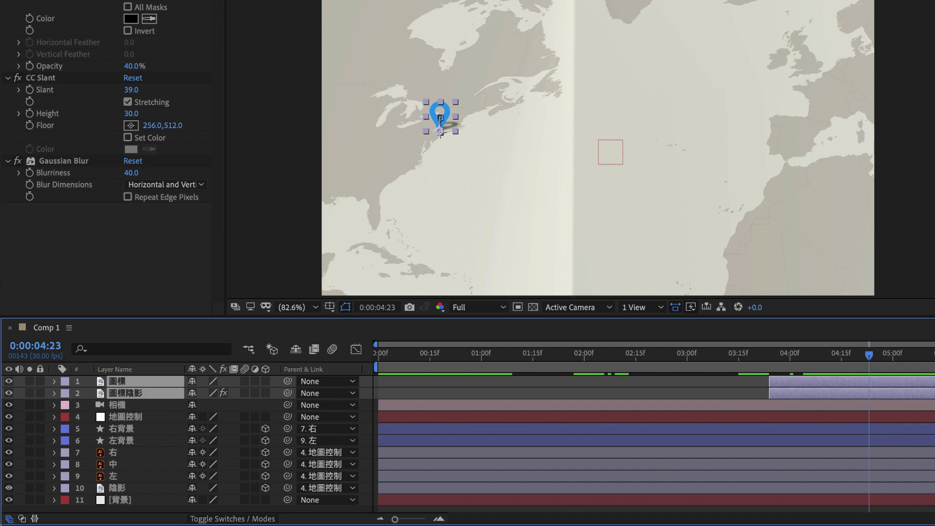
{"action": "right_click", "coordinate": [176, 382]}
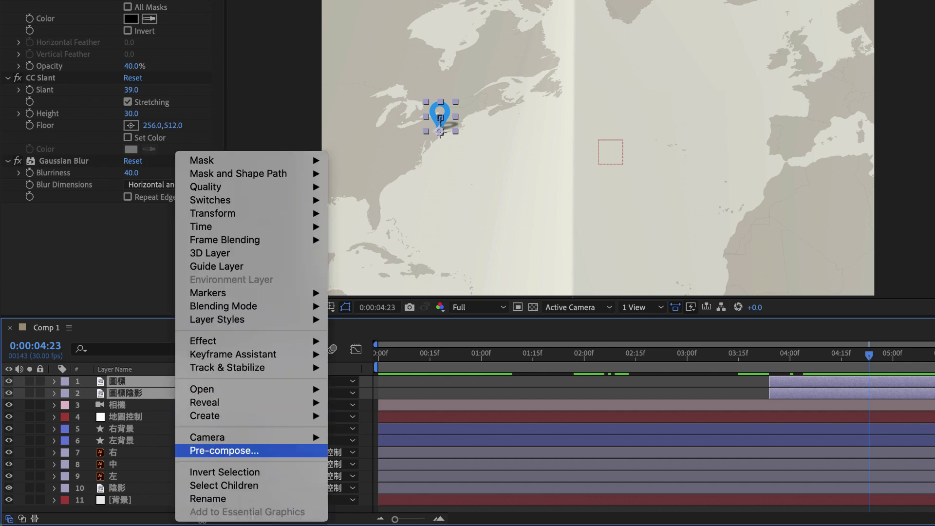
{"action": "left_click", "coordinate": [224, 450]}
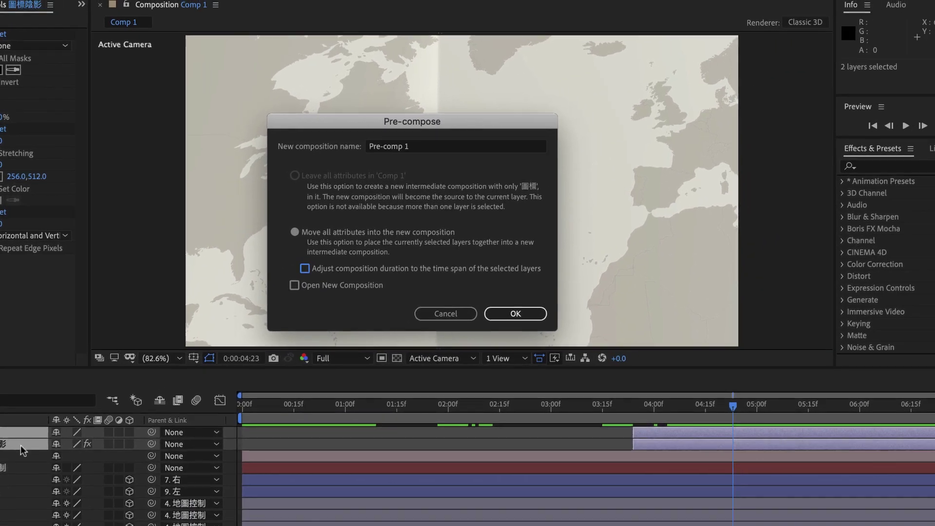
{"action": "type", "text": "出發點"}
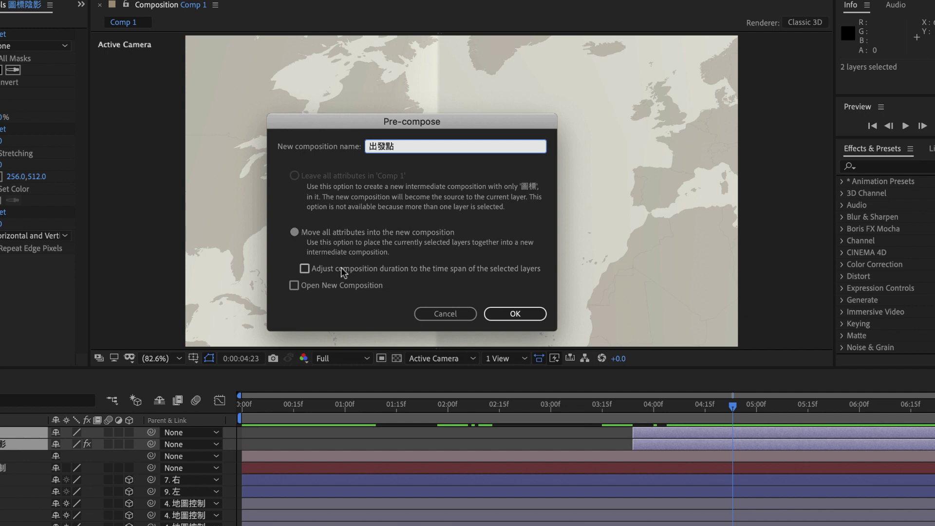
{"action": "left_click", "coordinate": [305, 268]}
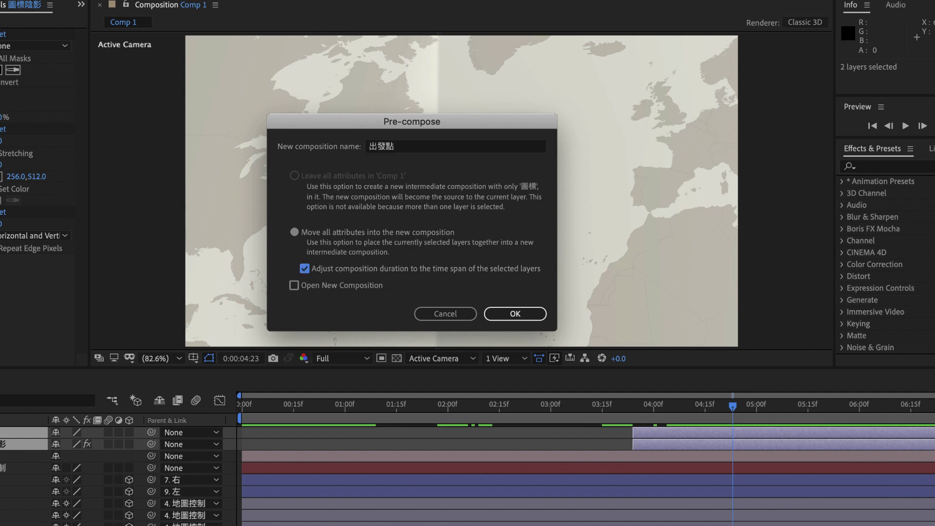
{"action": "left_click", "coordinate": [502, 316]}
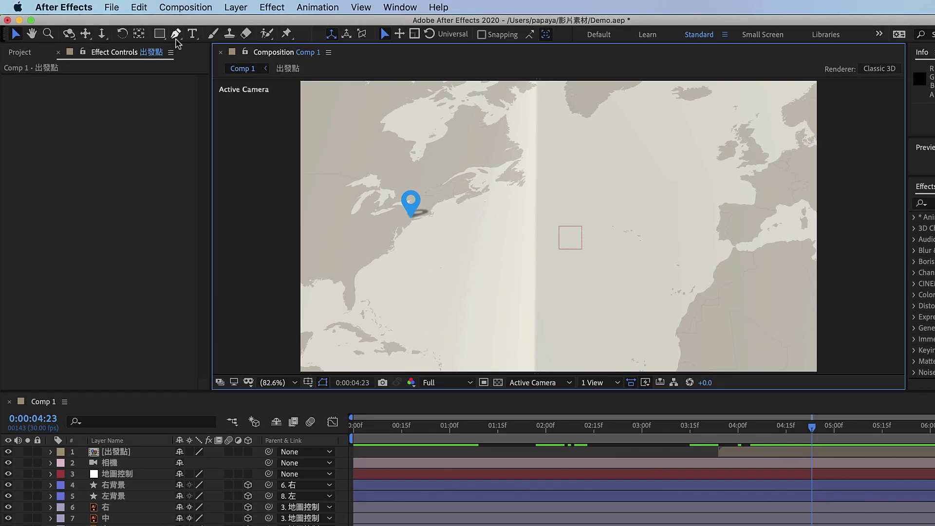
- Set the Pen tool to no fill and a 5 px stroke in the pin's blue
{"action": "left_click", "coordinate": [177, 40]}
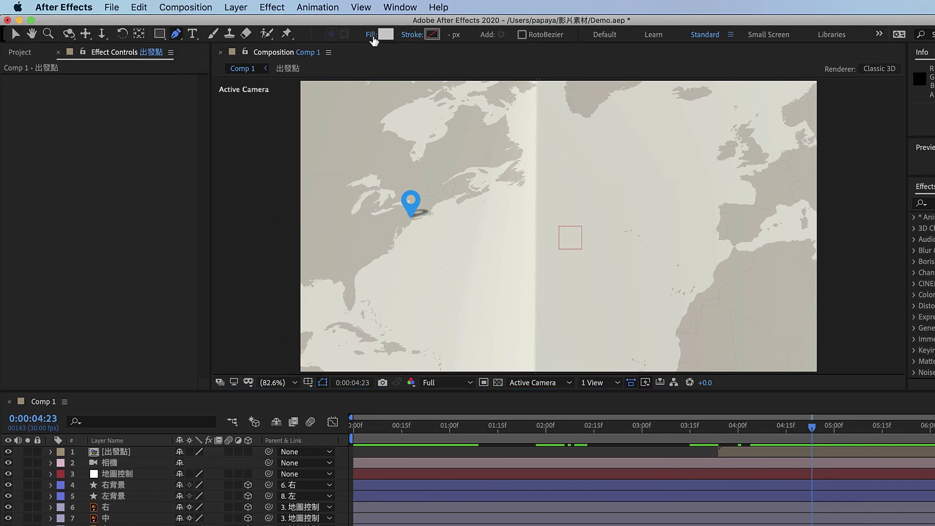
{"action": "left_click", "coordinate": [371, 35]}
{"action": "left_click", "coordinate": [363, 121]}
{"action": "key", "text": "Return"}
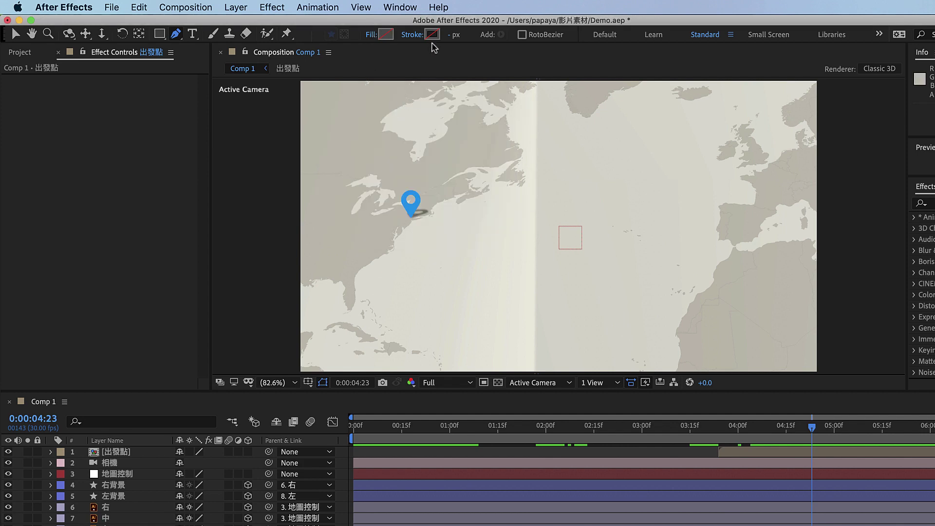
{"action": "left_click", "coordinate": [432, 34]}
{"action": "left_click", "coordinate": [718, 203]}
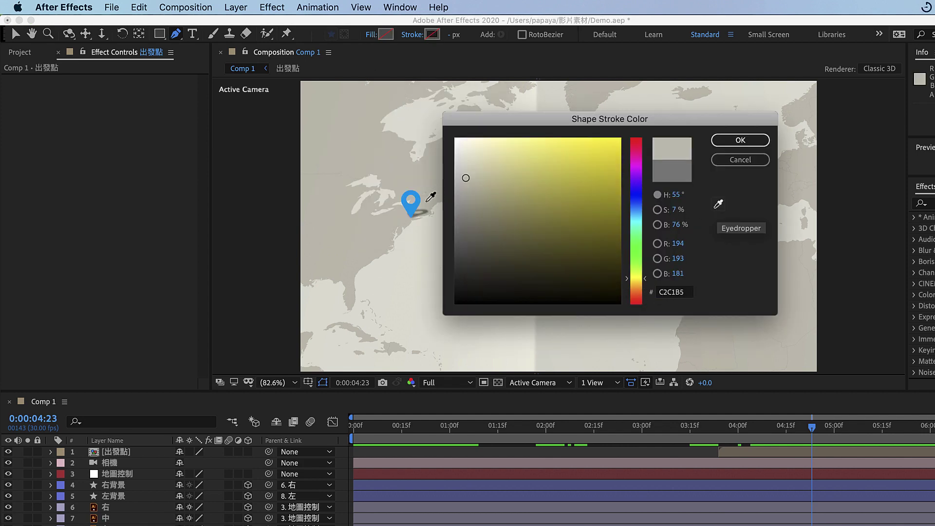
{"action": "left_click", "coordinate": [411, 200]}
{"action": "key", "text": "Return"}
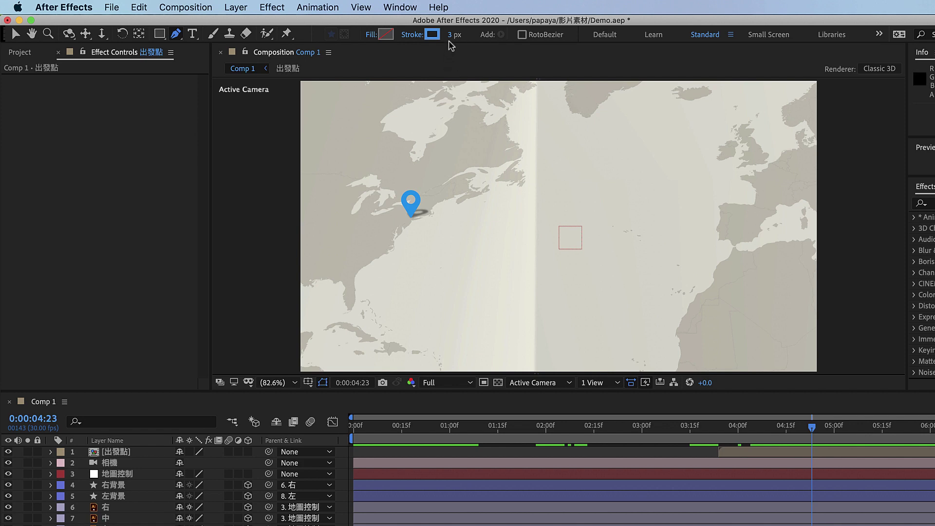
{"action": "left_click", "coordinate": [455, 34]}
{"action": "type", "text": "5"}
{"action": "key", "text": "Return"}
- Draw a curved path from the New York pin to Spain, start it at the playhead, name it 飛行路徑
{"action": "left_click_drag", "start_coordinate": [412, 215], "coordinate": [495, 160]}
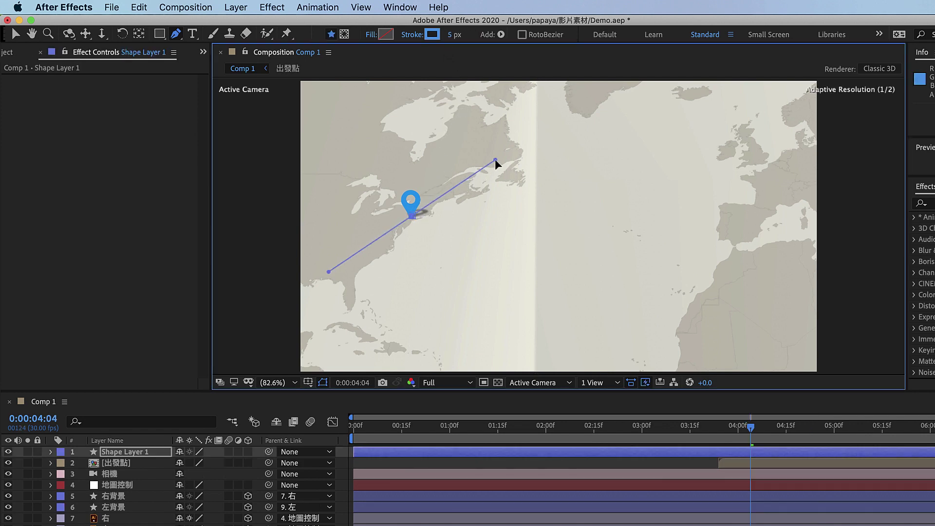
{"action": "left_click_drag", "start_coordinate": [738, 221], "coordinate": [809, 267]}
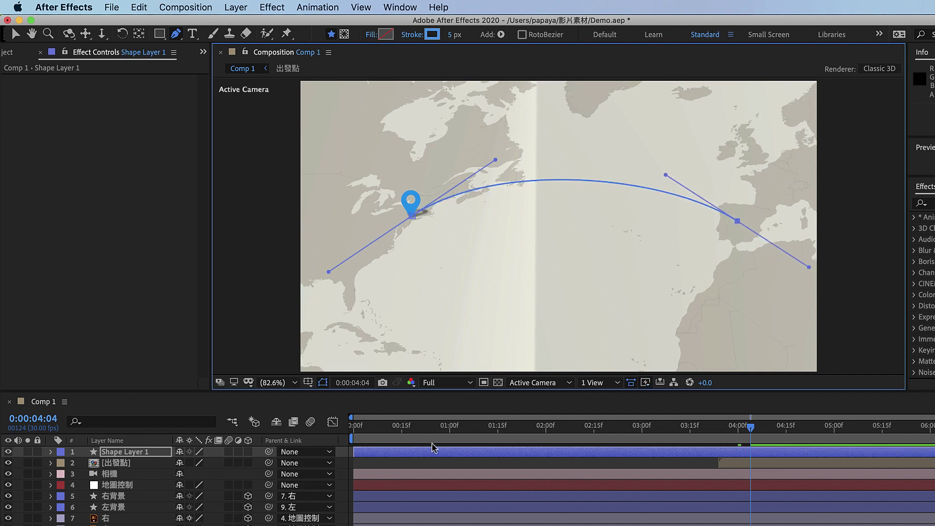
{"action": "left_click_drag", "start_coordinate": [428, 453], "coordinate": [797, 456]}
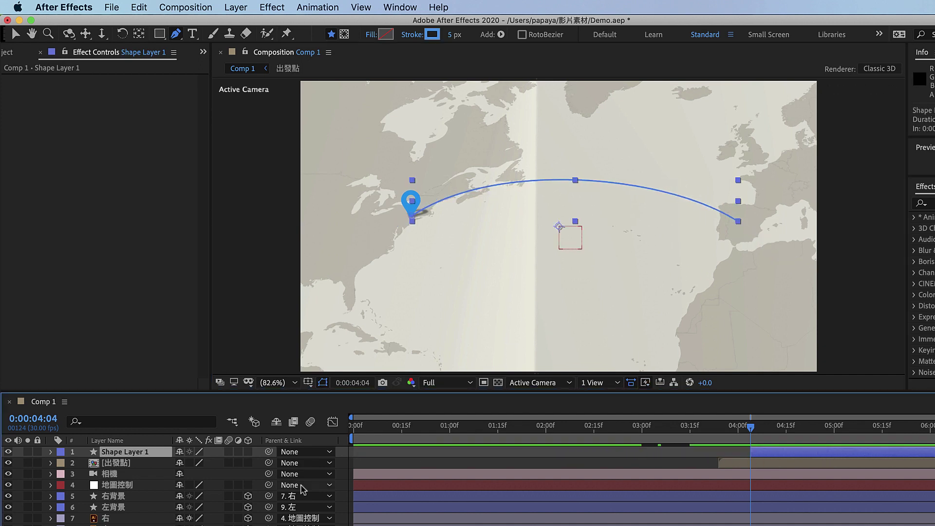
{"action": "key", "text": "Return"}
{"action": "type", "text": "飛MI行路徑"}
{"action": "key", "text": "Return"}
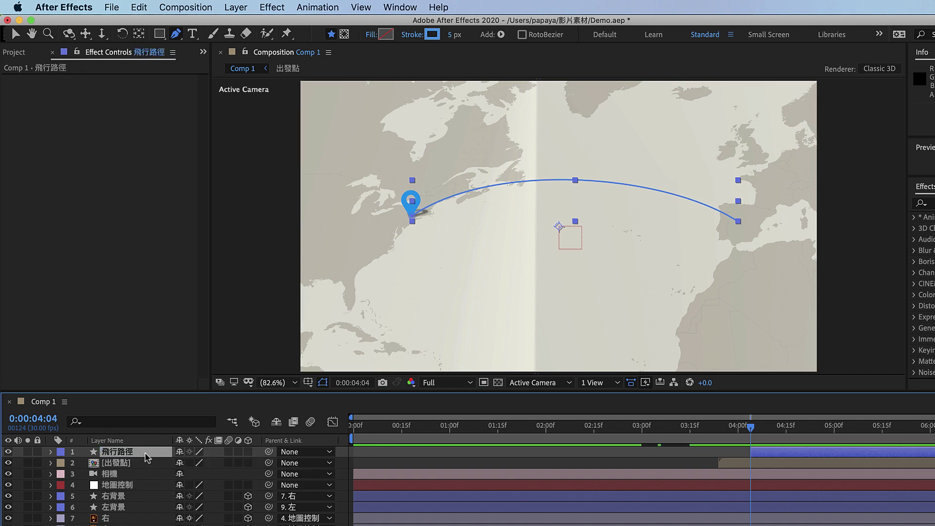
- Add dashes to the path's stroke with a Gap of 10
{"action": "key", "text": "super+f"}
{"action": "type", "text": "dash"}
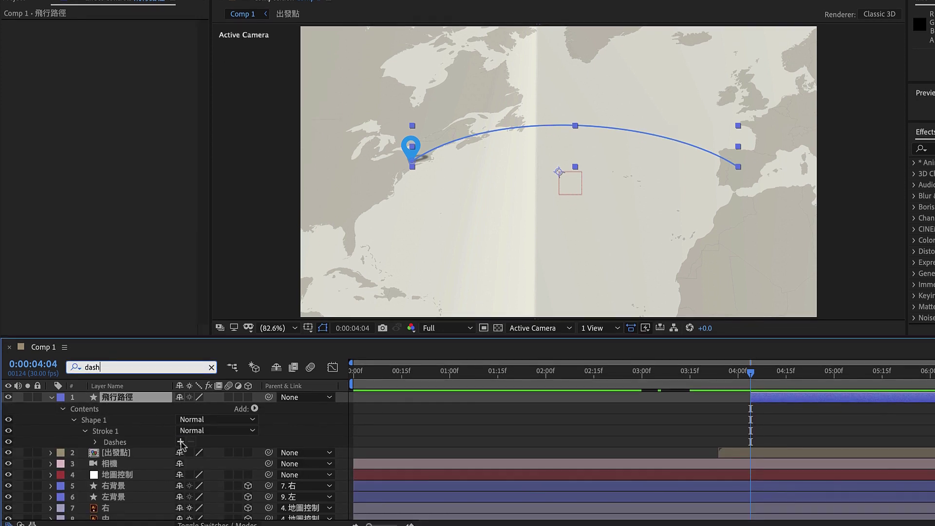
{"action": "left_click", "coordinate": [180, 443]}
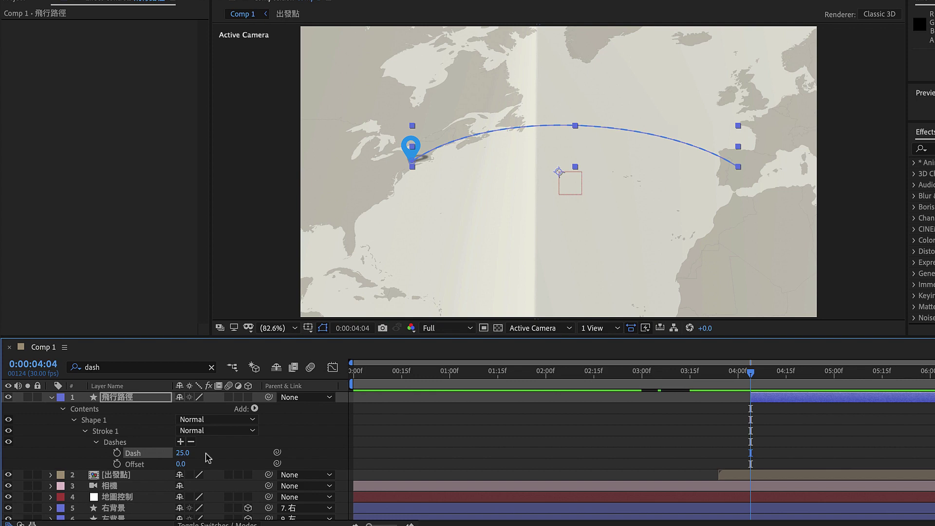
{"action": "left_click", "coordinate": [180, 442]}
{"action": "left_click", "coordinate": [183, 464]}
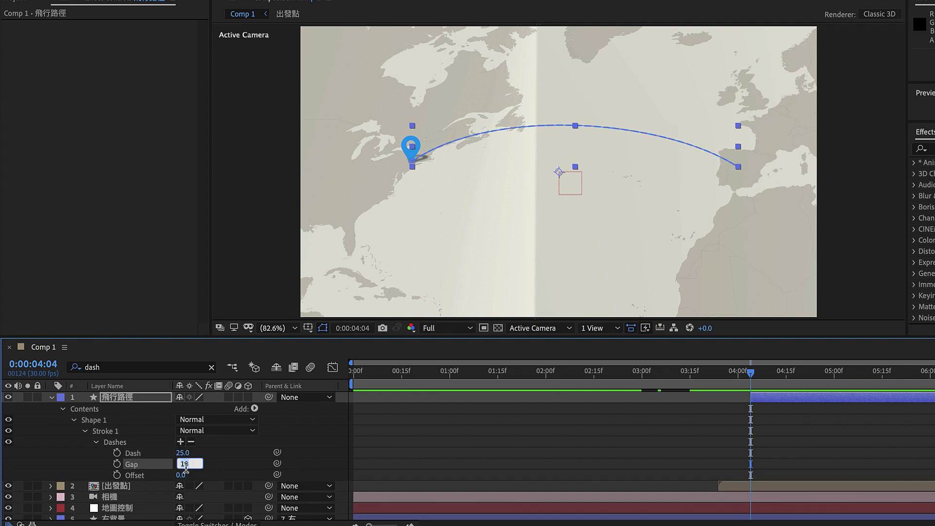
{"action": "left_click", "coordinate": [213, 469]}
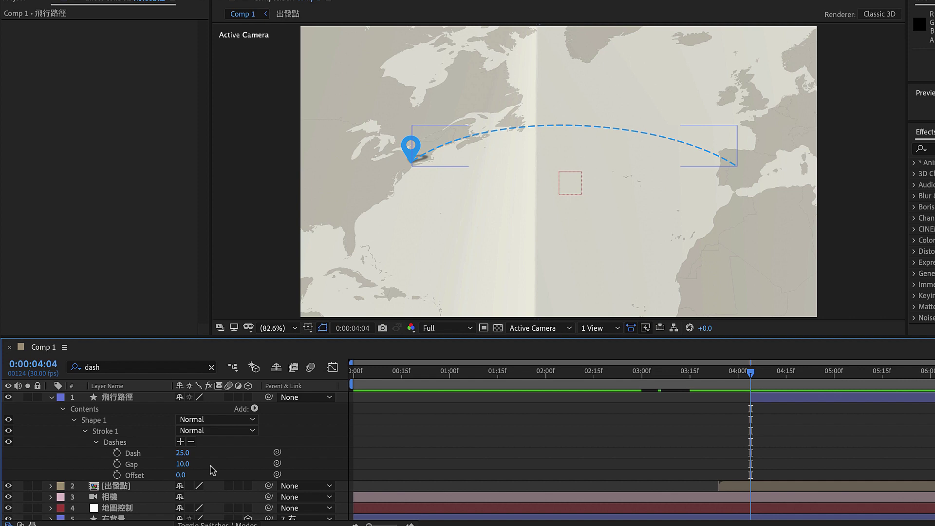
{"action": "left_click", "coordinate": [255, 408]}
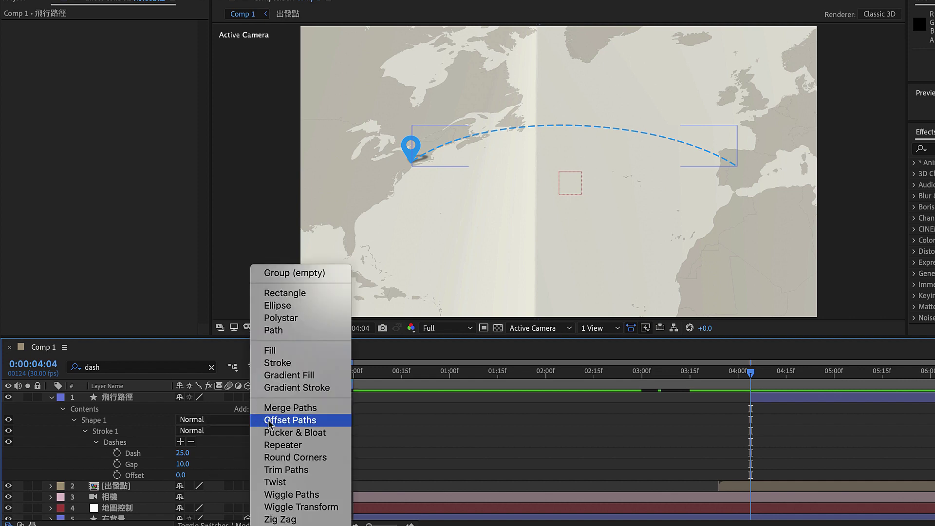
- Add Trim Paths to the flight path and keyframe End at 0% at 0:00:04:04
{"action": "left_click", "coordinate": [265, 470]}
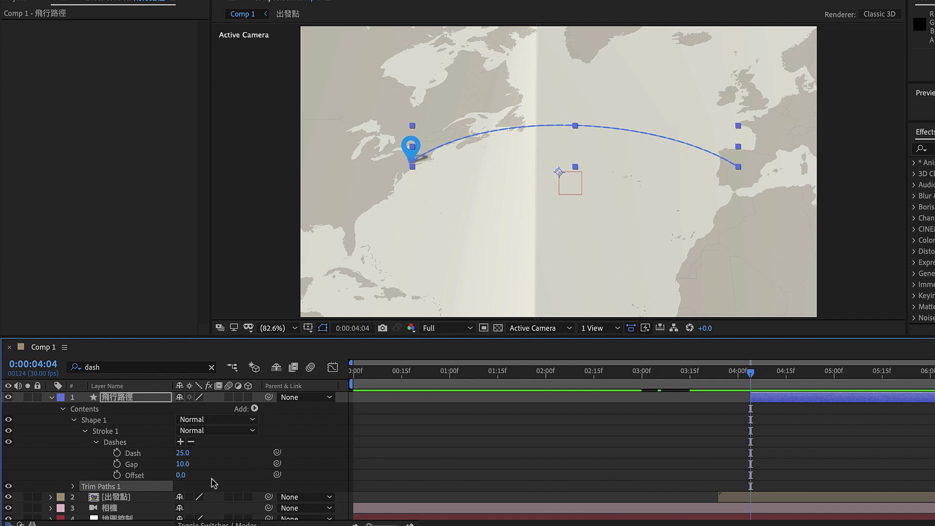
{"action": "left_click", "coordinate": [73, 487]}
{"action": "scroll", "coordinate": [75, 491], "scroll_direction": "down", "scroll_amount": 1}
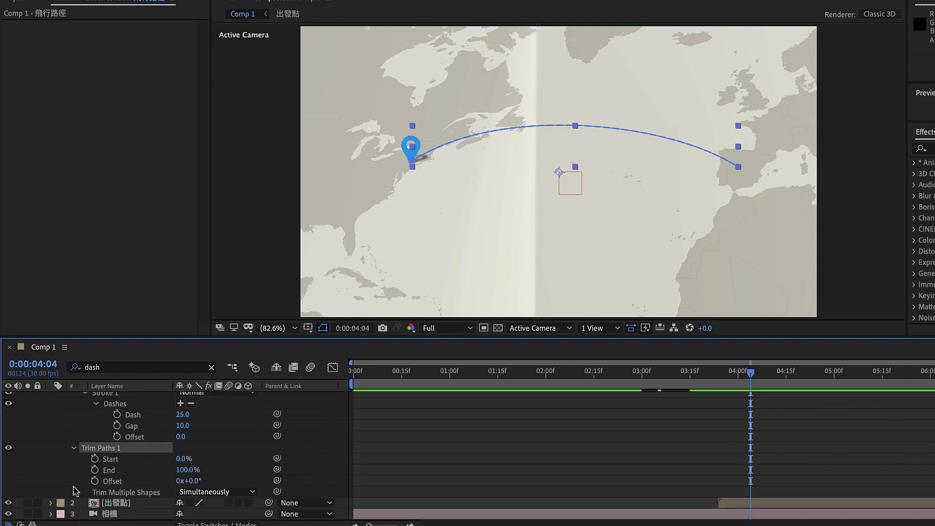
{"action": "scroll", "coordinate": [75, 491], "scroll_direction": "down", "scroll_amount": 2}
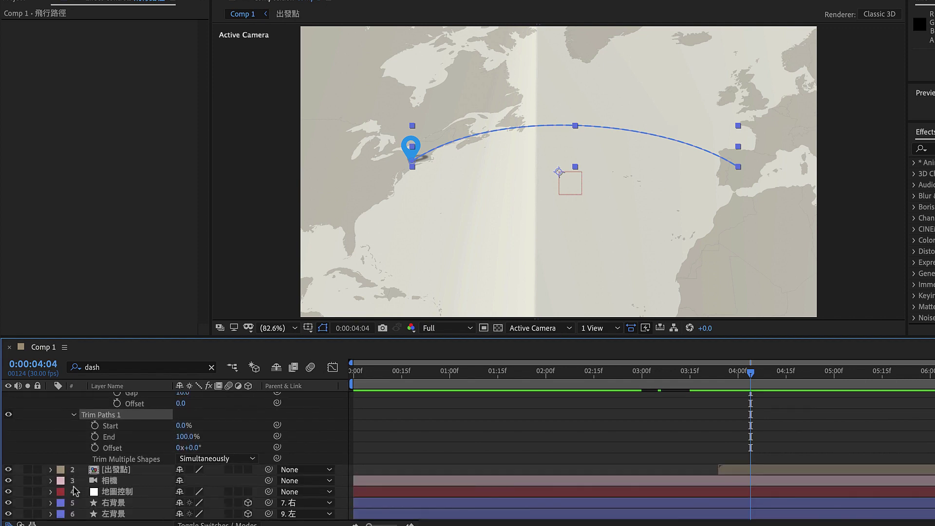
{"action": "left_click", "coordinate": [94, 436]}
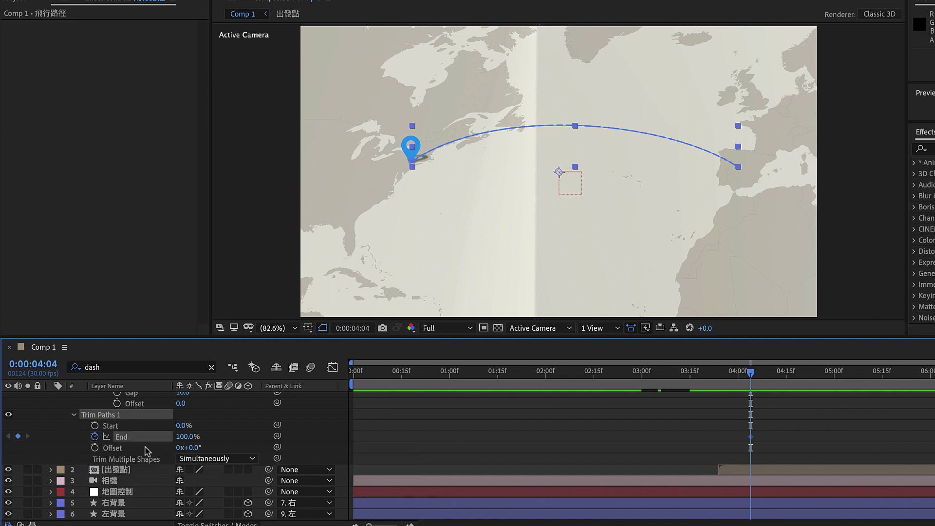
{"action": "left_click", "coordinate": [184, 436]}
{"action": "type", "text": "0"}
{"action": "key", "text": "Return"}
- Keyframe End at 100% at 0:00:05:20, ease both keyframes, and show animated properties
{"action": "left_click_drag", "start_coordinate": [750, 374], "coordinate": [898, 374]}
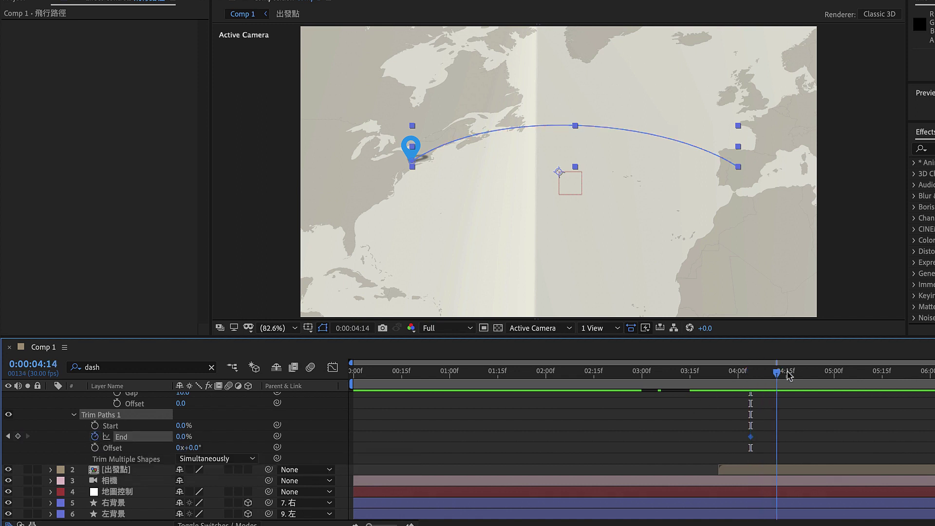
{"action": "left_click", "coordinate": [184, 436]}
{"action": "type", "text": "100"}
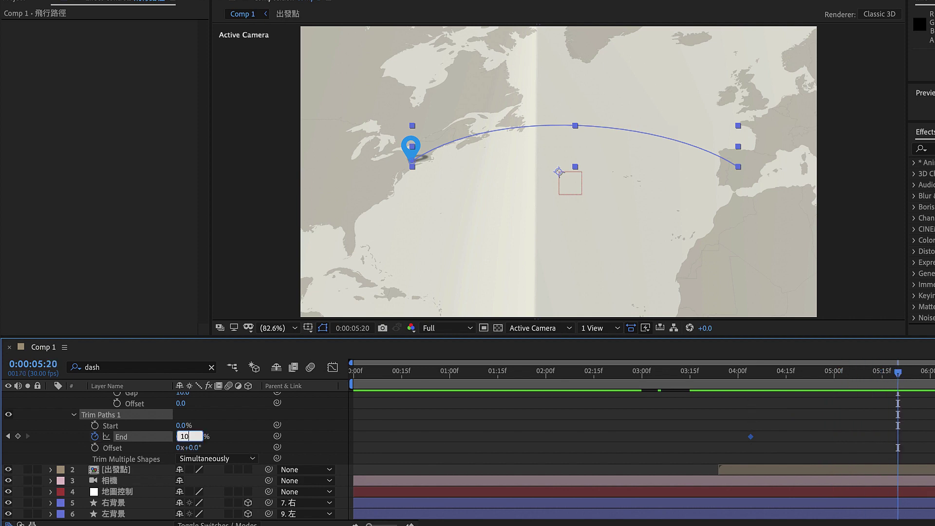
{"action": "key", "text": "Return"}
{"action": "left_click_drag", "start_coordinate": [736, 423], "coordinate": [928, 451]}
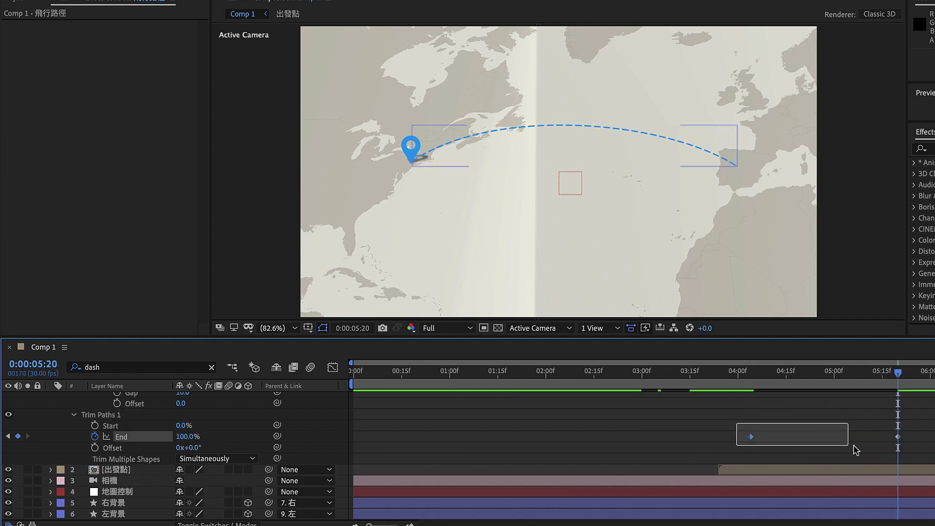
{"action": "key", "text": "F9"}
{"action": "key", "text": "u"}
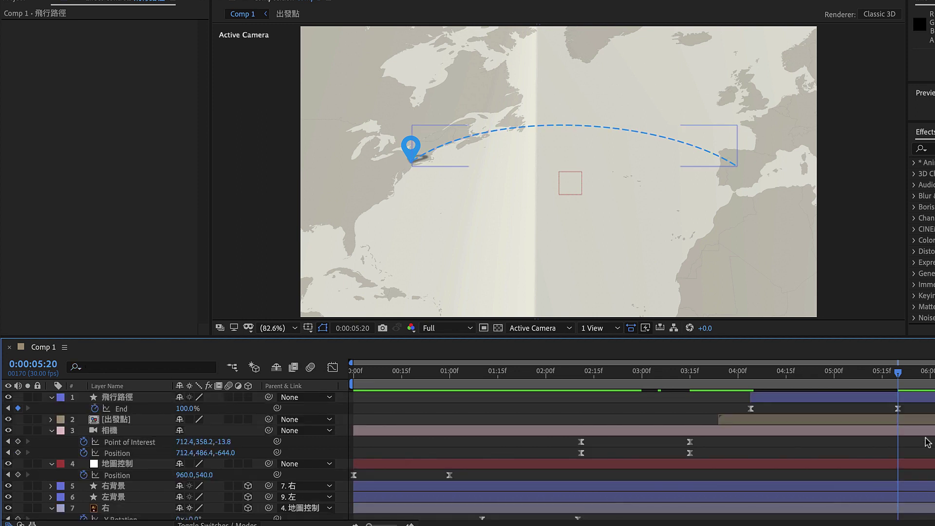
- Duplicate 出發點 as 終點, place it on Spain starting at the path's end, and preview
{"action": "left_click", "coordinate": [150, 422]}
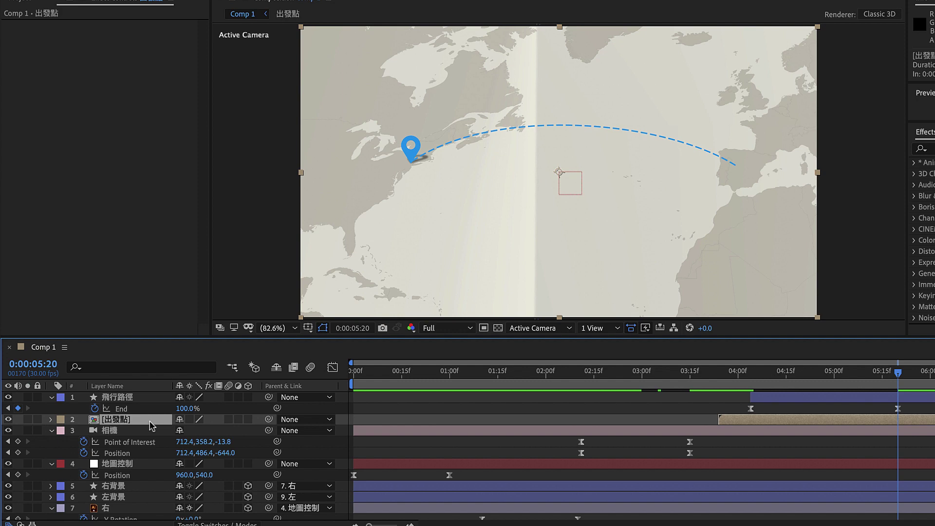
{"action": "key", "text": "ctrl+d"}
{"action": "key", "text": "Return"}
{"action": "type", "text": "終點"}
{"action": "key", "text": "Return"}
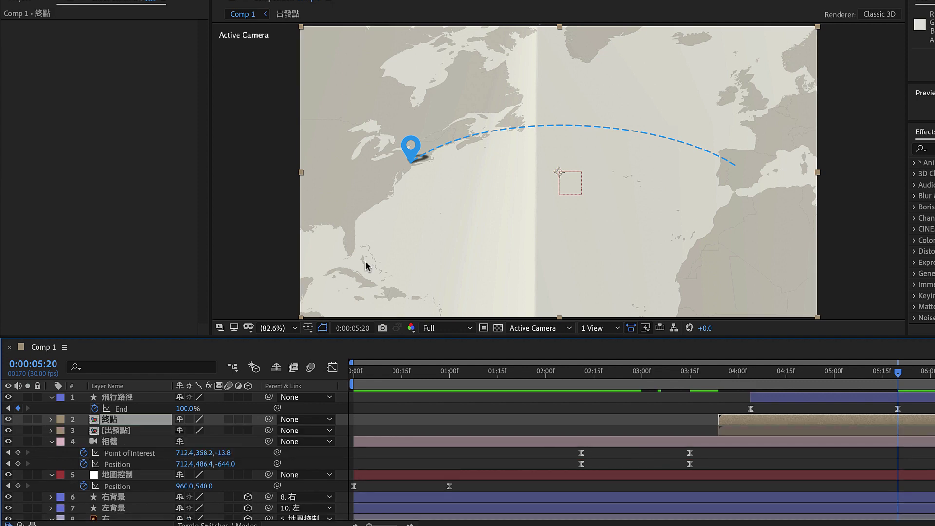
{"action": "left_click_drag", "start_coordinate": [411, 159], "coordinate": [736, 160]}
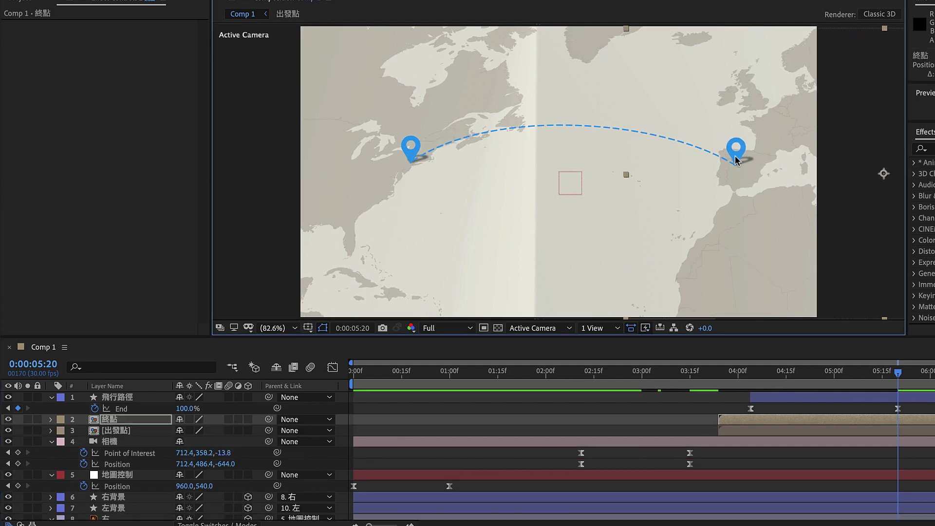
{"action": "left_click_drag", "start_coordinate": [738, 420], "coordinate": [918, 425]}
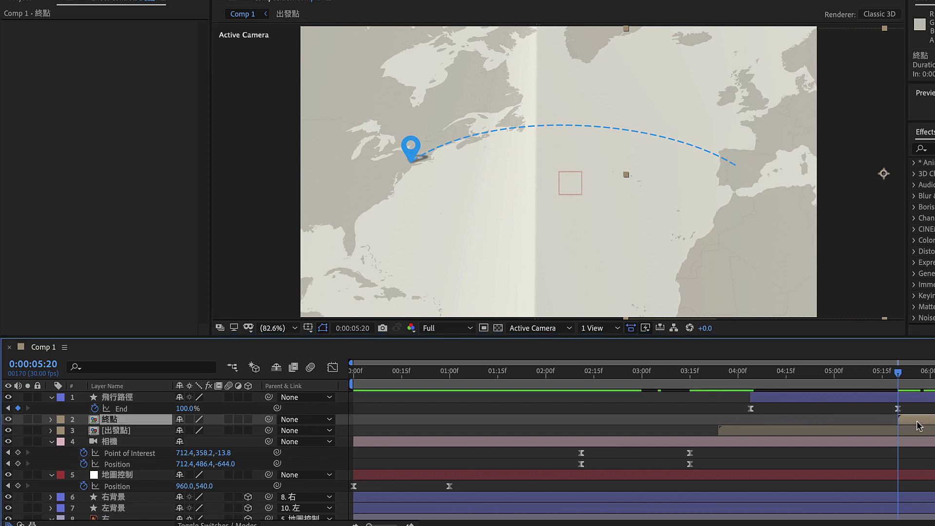
{"action": "key", "text": "space"}
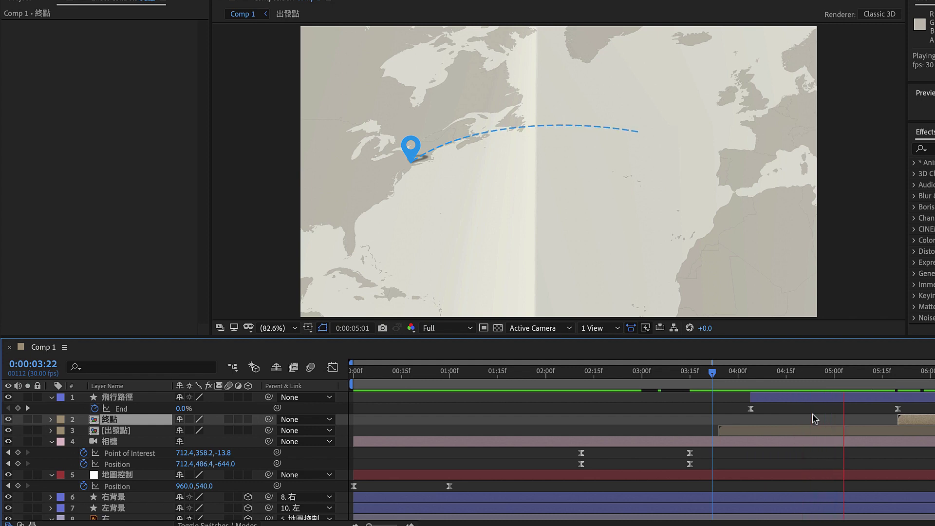
{"action": "key", "text": "space"}
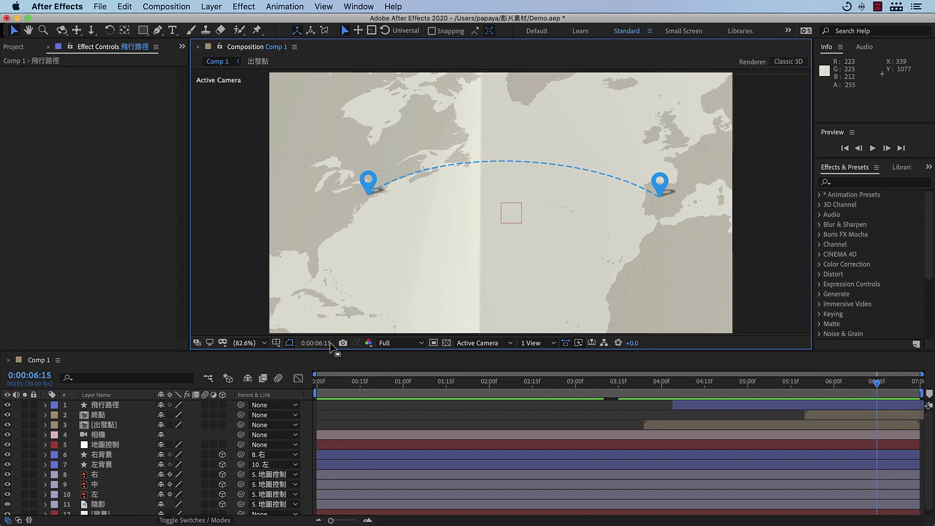
- Duplicate the 飛行路徑 layer and name the copy 路徑陰影
{"action": "left_click", "coordinate": [150, 408]}
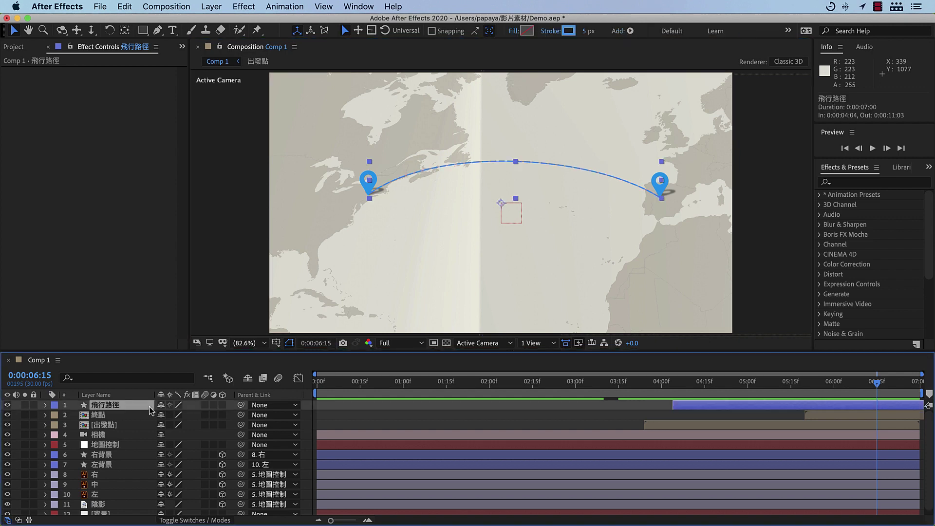
{"action": "key", "text": "ctrl+d"}
{"action": "key", "text": "Return"}
{"action": "type", "text": "路徑陰影"}
{"action": "key", "text": "Return"}
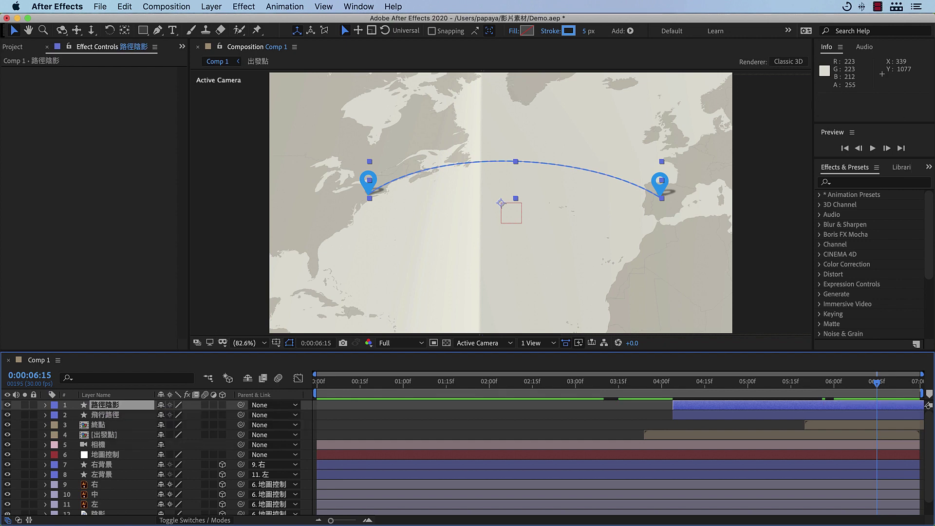
- Pull the shadow path's curve handles down to flatten it into a near-straight line
{"action": "left_click", "coordinate": [157, 31]}
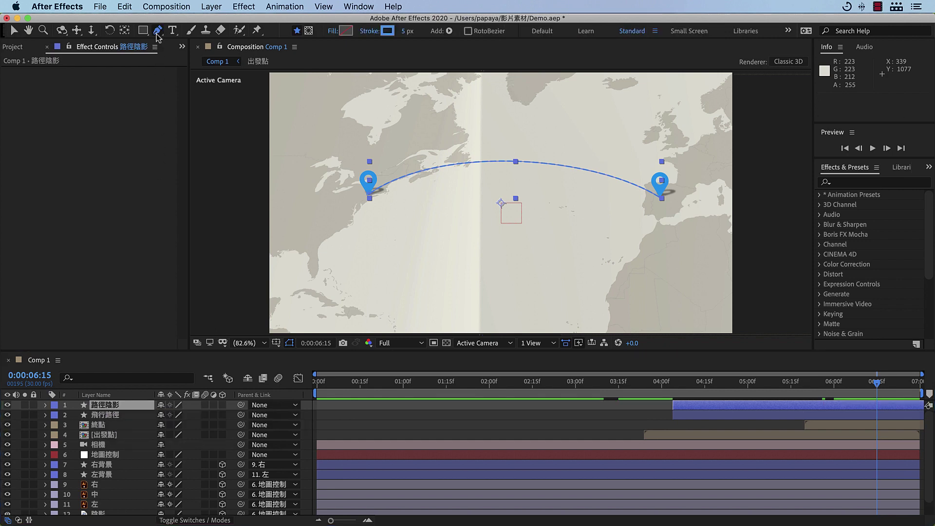
{"action": "left_click", "coordinate": [369, 193]}
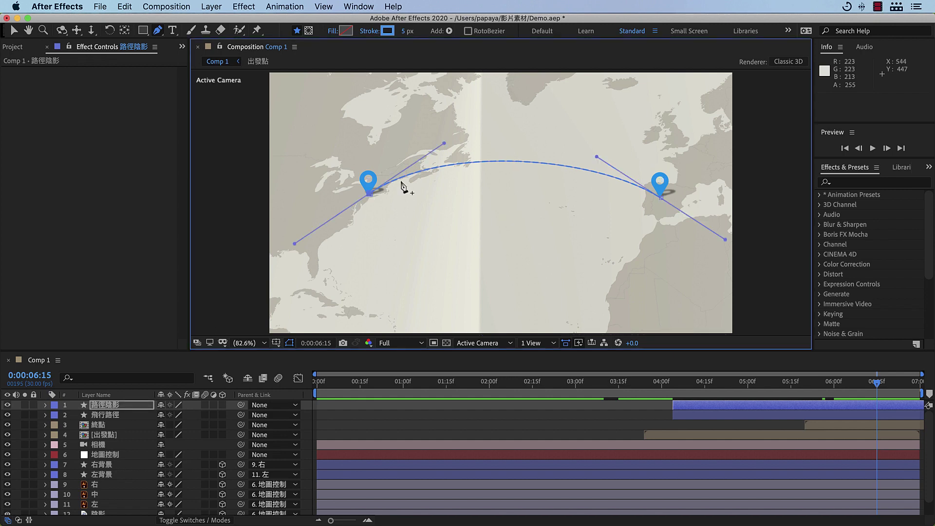
{"action": "left_click_drag", "start_coordinate": [444, 144], "coordinate": [437, 193]}
{"action": "left_click_drag", "start_coordinate": [597, 160], "coordinate": [540, 191]}
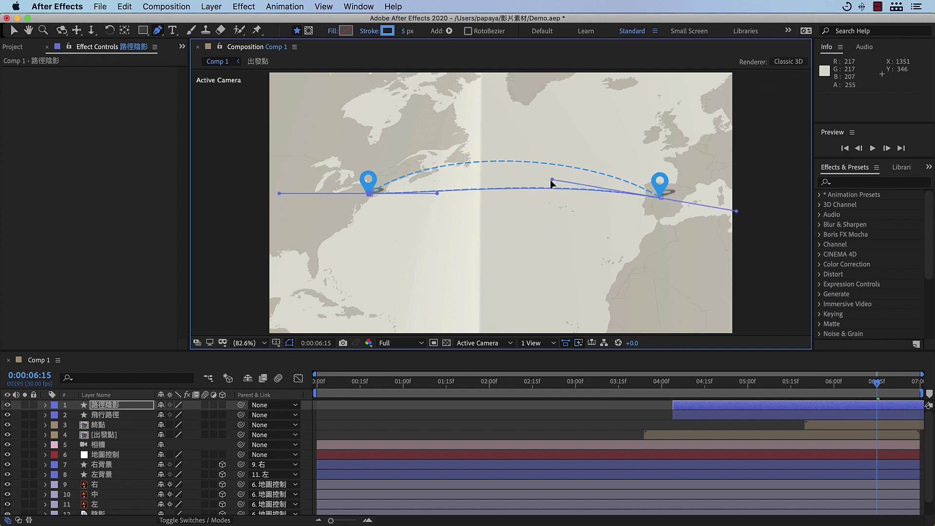
- Set the shadow path's stroke to grey #808080 at 3 px
{"action": "left_click", "coordinate": [387, 31]}
{"action": "left_click", "coordinate": [405, 198]}
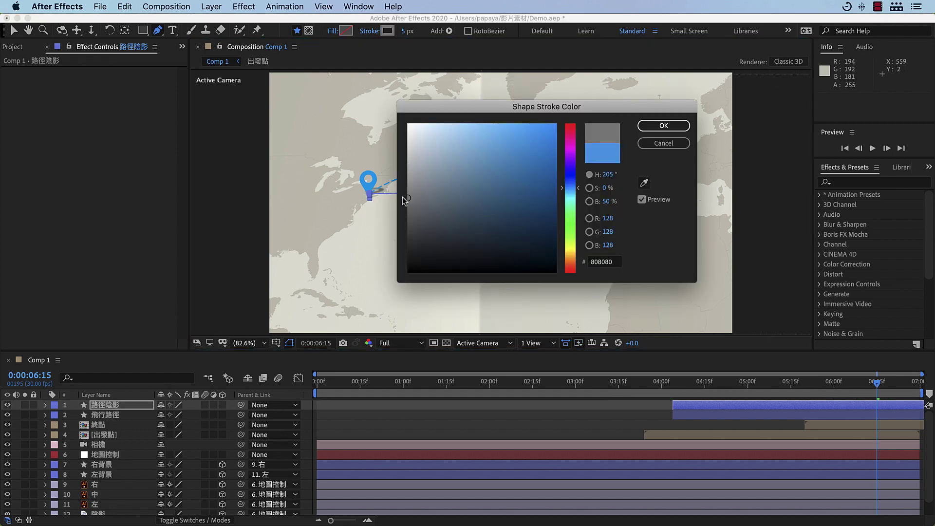
{"action": "key", "text": "Return"}
{"action": "left_click", "coordinate": [406, 30]}
{"action": "type", "text": "3"}
{"action": "key", "text": "Return"}
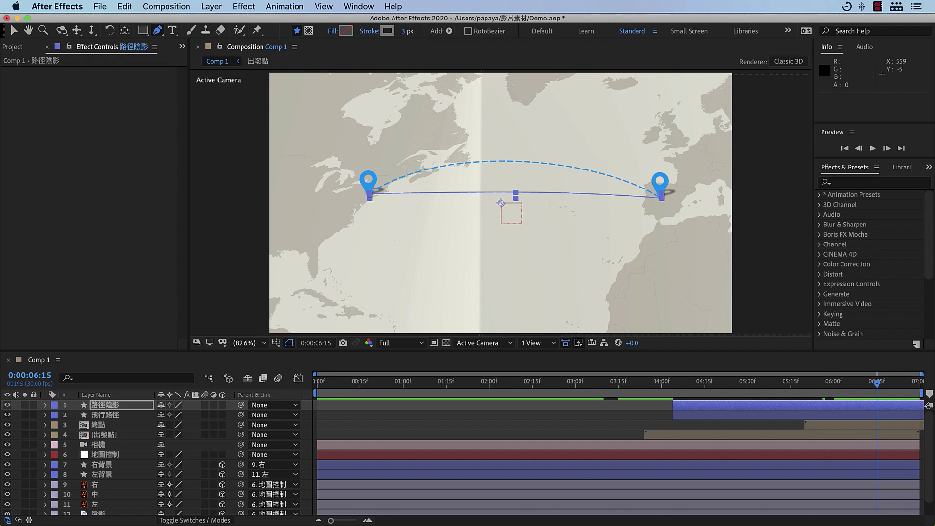
- Apply a Gaussian Blur with Blurriness 8 to the shadow path
{"action": "left_click", "coordinate": [249, 7]}
{"action": "mouse_move", "coordinate": [293, 84]}
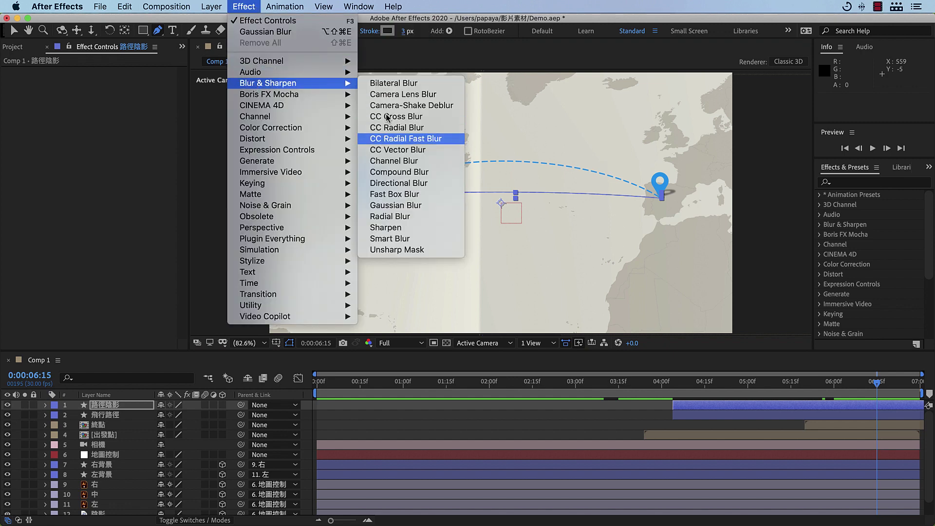
{"action": "left_click", "coordinate": [385, 210]}
{"action": "left_click", "coordinate": [111, 81]}
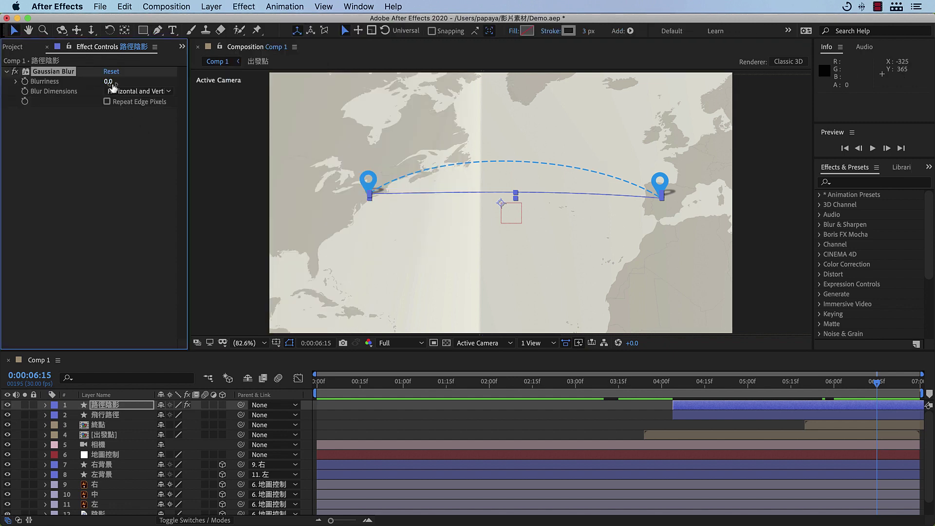
{"action": "type", "text": "8"}
{"action": "key", "text": "Return"}
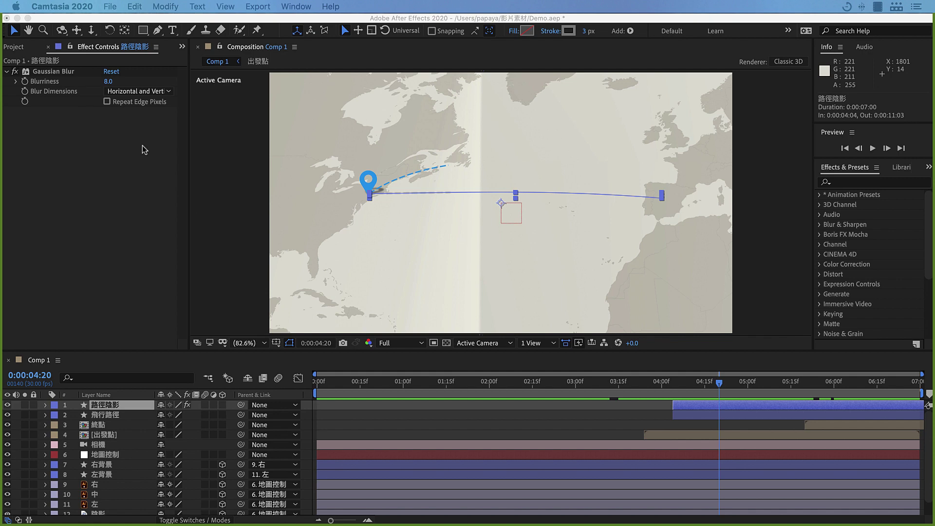
- Create a Trace Path null from the 飛行路徑 layer's Path using Create Nulls From Paths.jsx
{"action": "left_click", "coordinate": [125, 419]}
{"action": "left_click", "coordinate": [125, 418]}
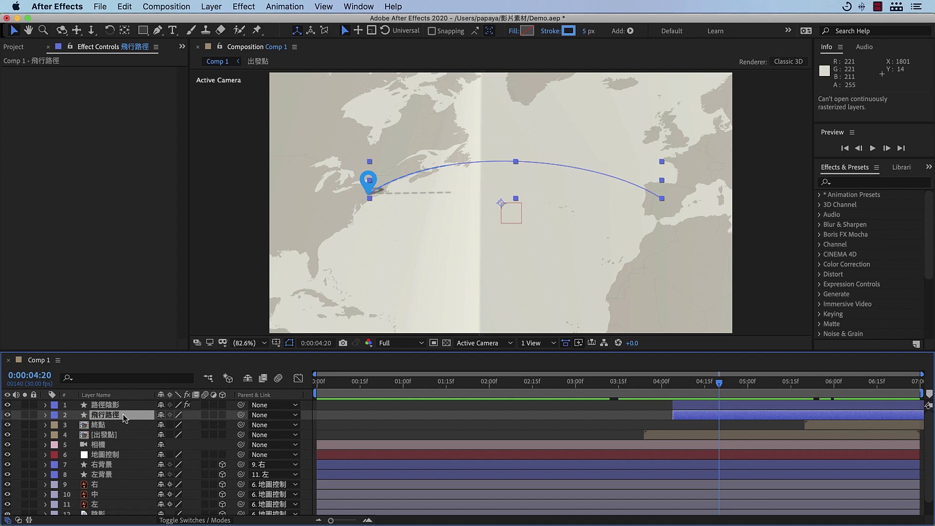
{"action": "left_click", "coordinate": [173, 379]}
{"action": "type", "text": "path"}
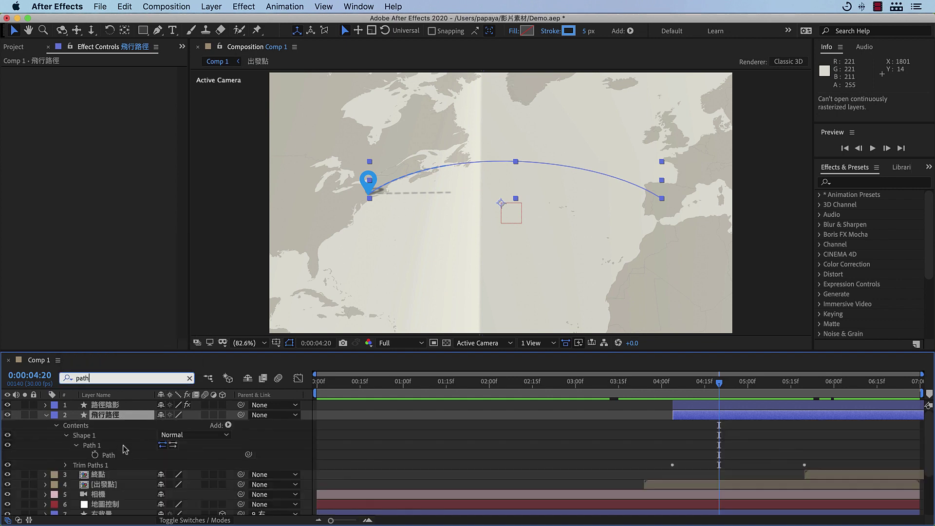
{"action": "left_click", "coordinate": [110, 455]}
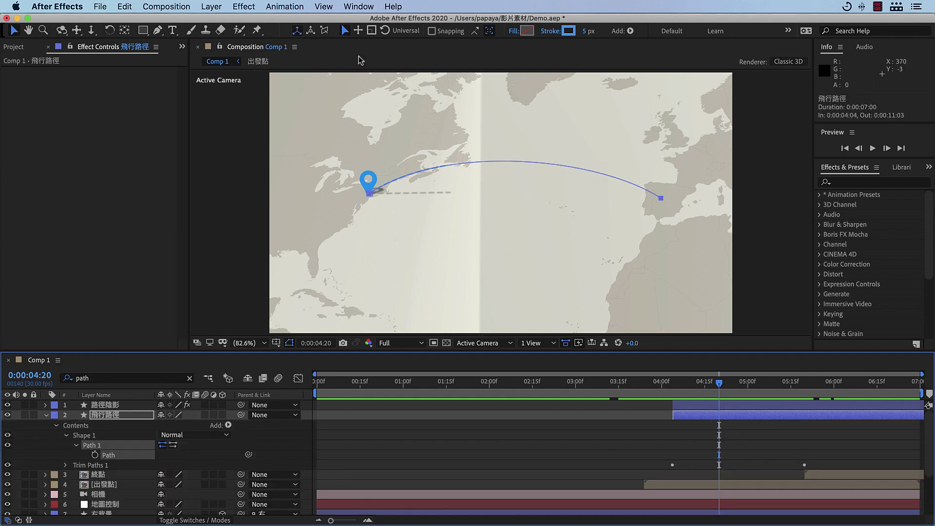
{"action": "left_click", "coordinate": [358, 6]}
{"action": "scroll", "coordinate": [391, 457], "scroll_direction": "down", "scroll_amount": 1}
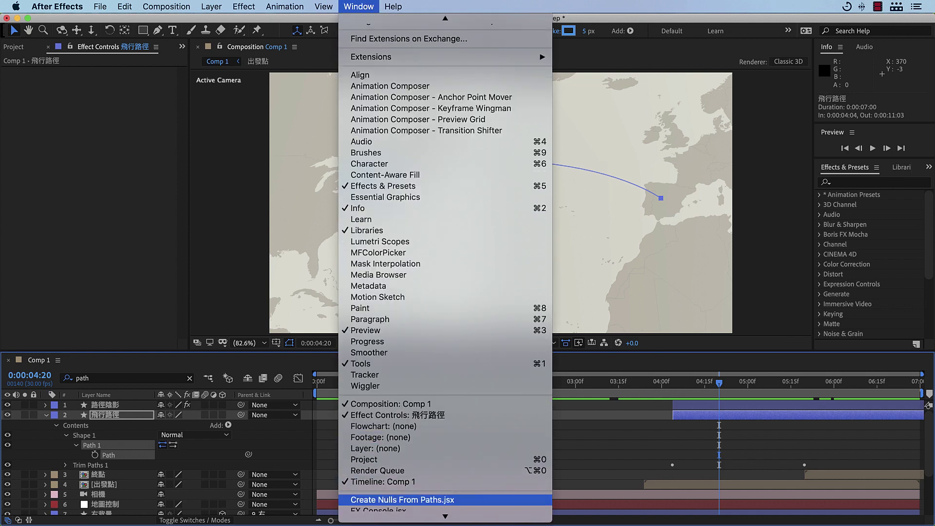
{"action": "left_click", "coordinate": [387, 500]}
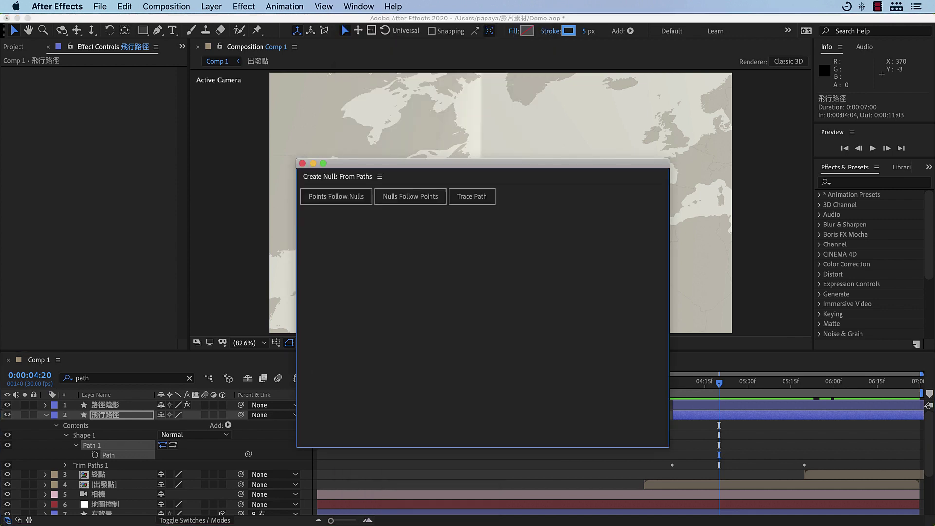
{"action": "left_click", "coordinate": [469, 199]}
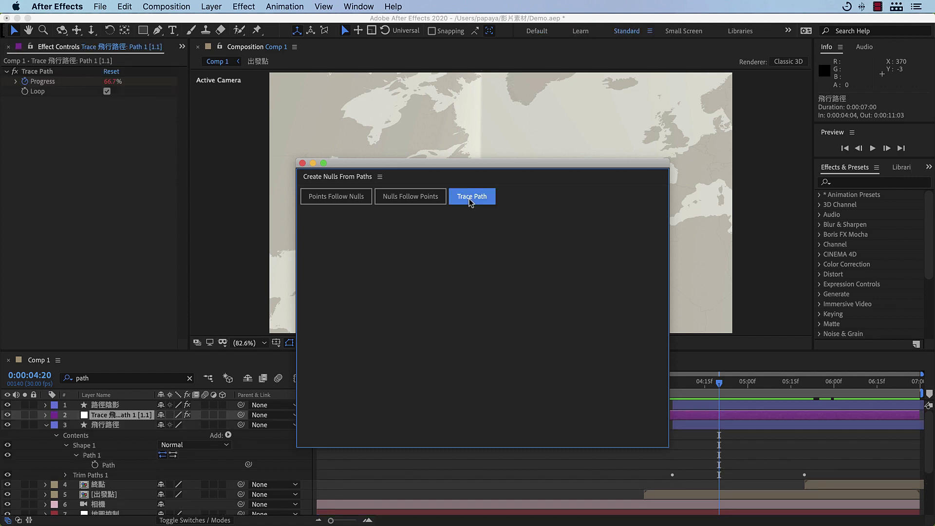
- Turn off Loop on the trace null, start it at 4:04, and rename it 控制器
{"action": "left_click_drag", "start_coordinate": [677, 384], "coordinate": [895, 392]}
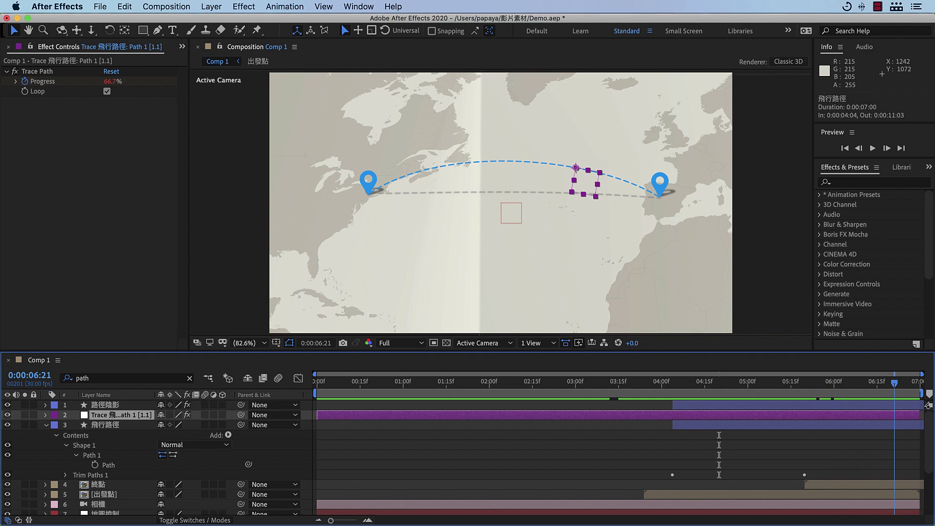
{"action": "left_click_drag", "start_coordinate": [895, 383], "coordinate": [898, 384]}
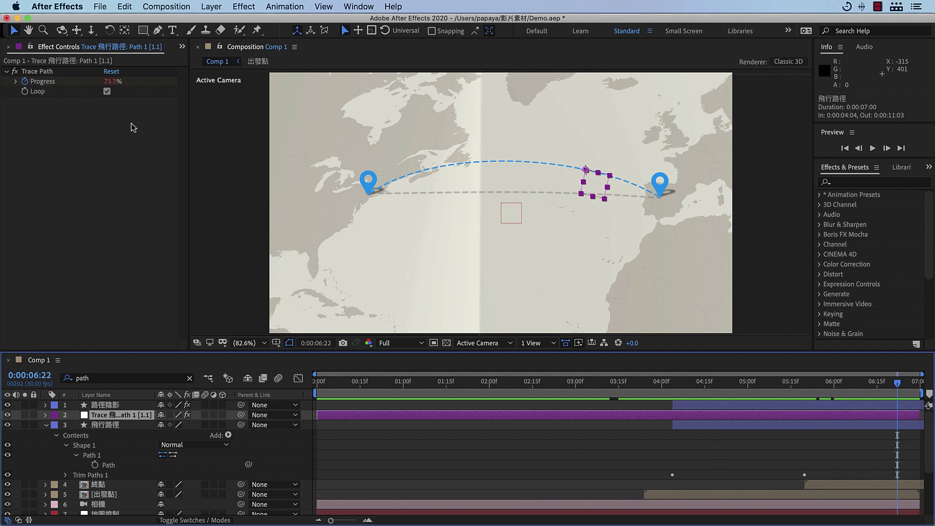
{"action": "left_click", "coordinate": [106, 91]}
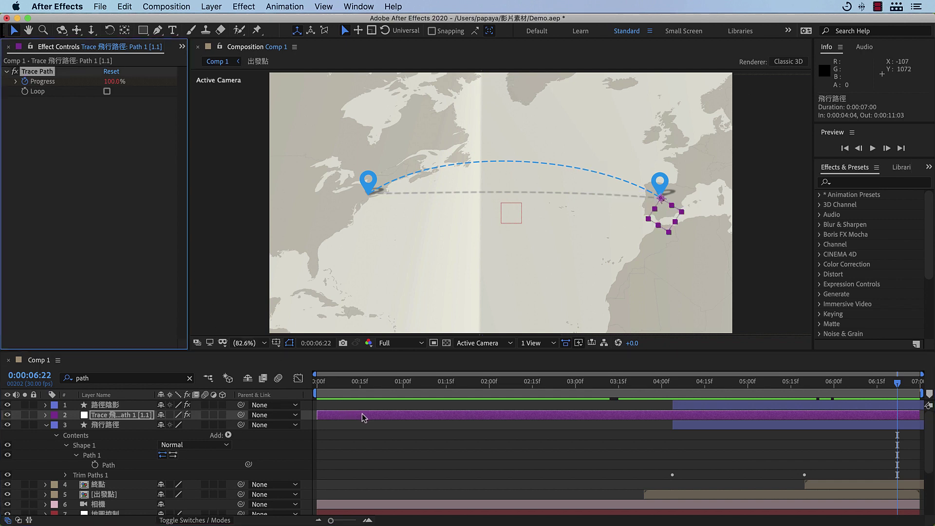
{"action": "left_click_drag", "start_coordinate": [366, 415], "coordinate": [725, 417]}
{"action": "key", "text": "Return"}
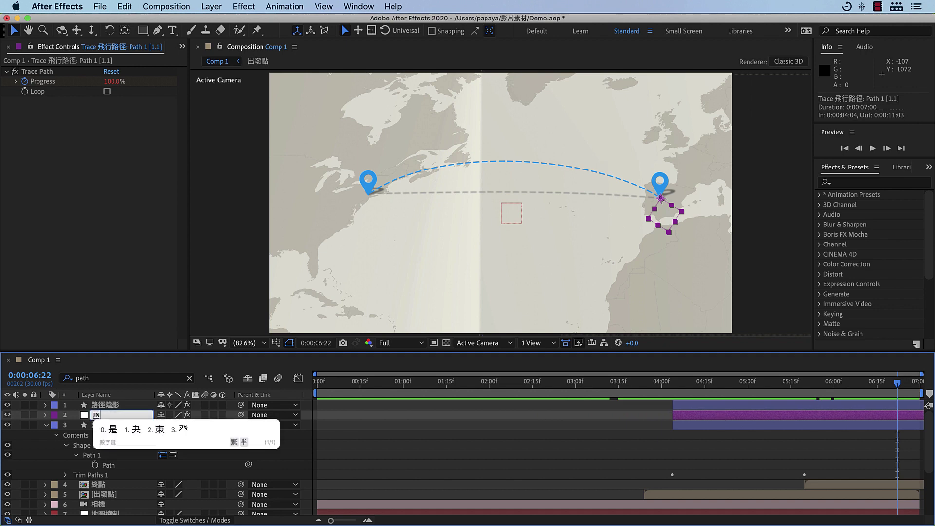
{"action": "type", "text": "控制OOA器"}
{"action": "key", "text": "Return"}
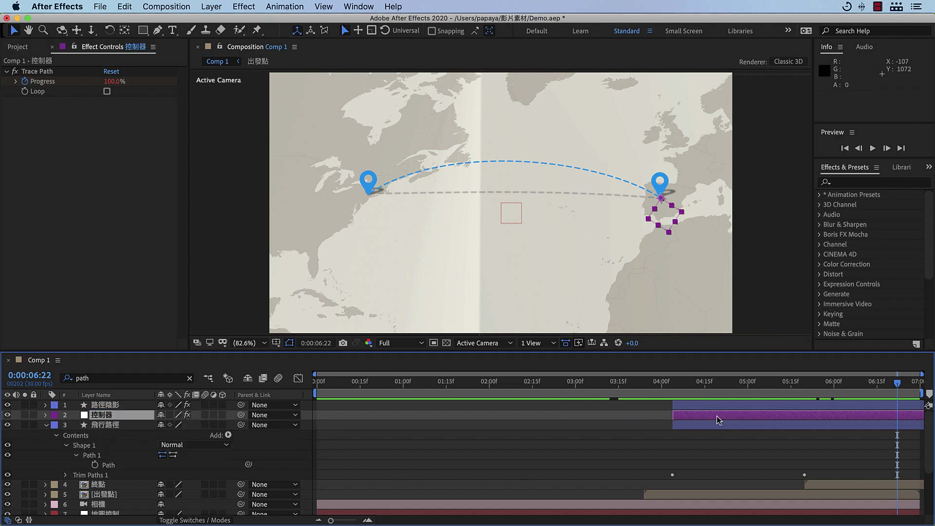
{"action": "left_click", "coordinate": [714, 428], "text": "shift"}
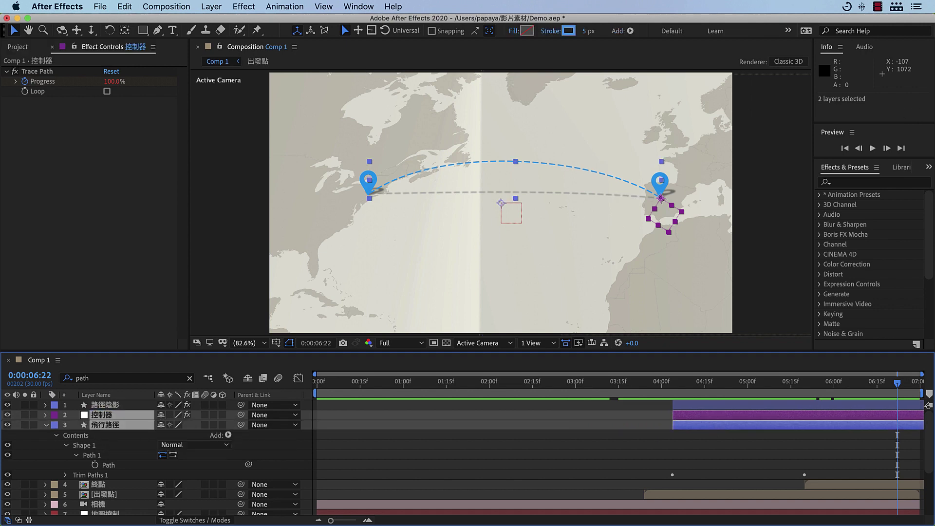
- Align the 控制器 null's last Progress keyframe with the flight path's End keyframe
{"action": "key", "text": "u"}
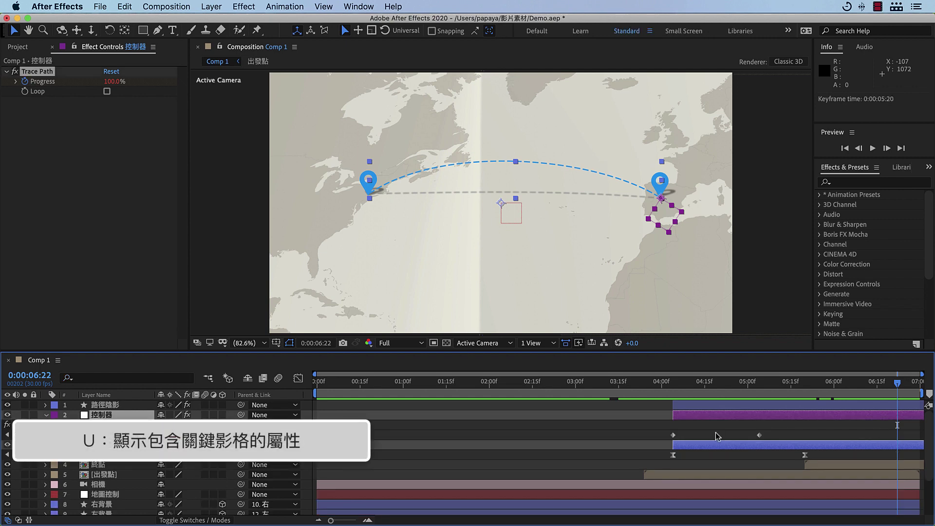
{"action": "left_click_drag", "start_coordinate": [759, 436], "coordinate": [804, 441]}
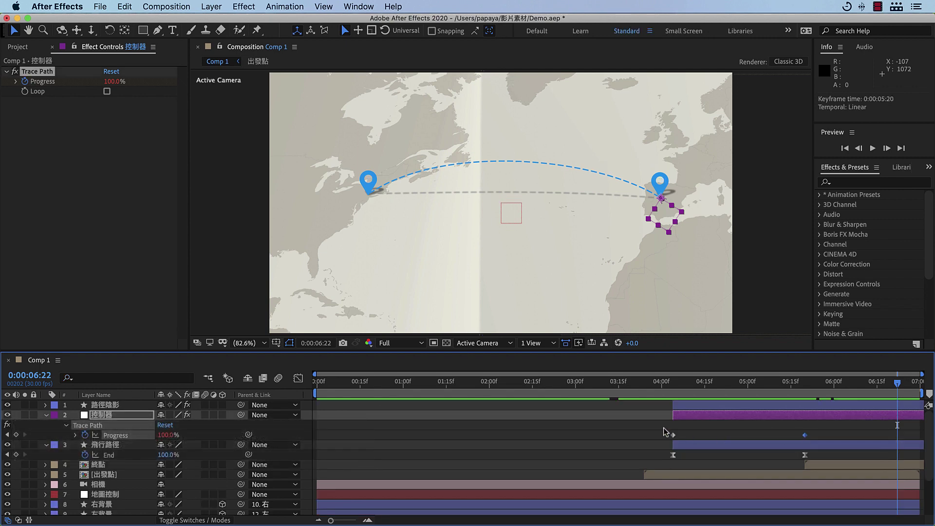
{"action": "left_click_drag", "start_coordinate": [660, 426], "coordinate": [818, 442]}
{"action": "key", "text": "super+Tab"}
- Add Plane.eps to the composition and start the airplane layer at 4:04
{"action": "left_click_drag", "start_coordinate": [723, 300], "coordinate": [490, 213]}
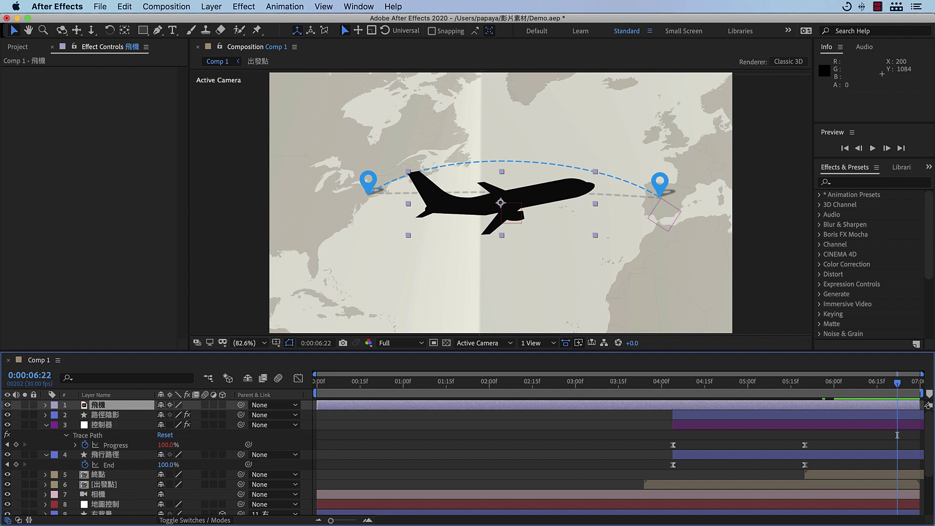
{"action": "left_click_drag", "start_coordinate": [340, 408], "coordinate": [684, 412]}
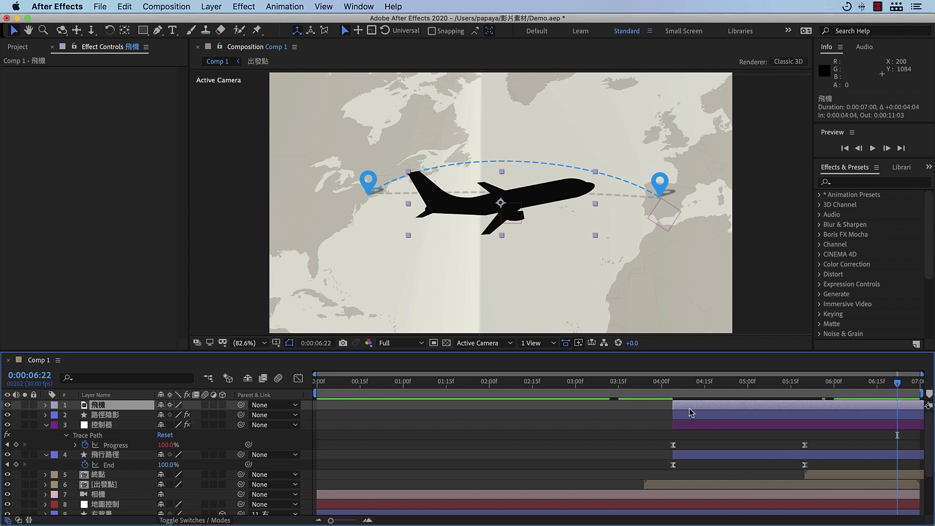
- Apply a Fill effect to the airplane using the blue sampled from a map pin
{"action": "left_click", "coordinate": [245, 7]}
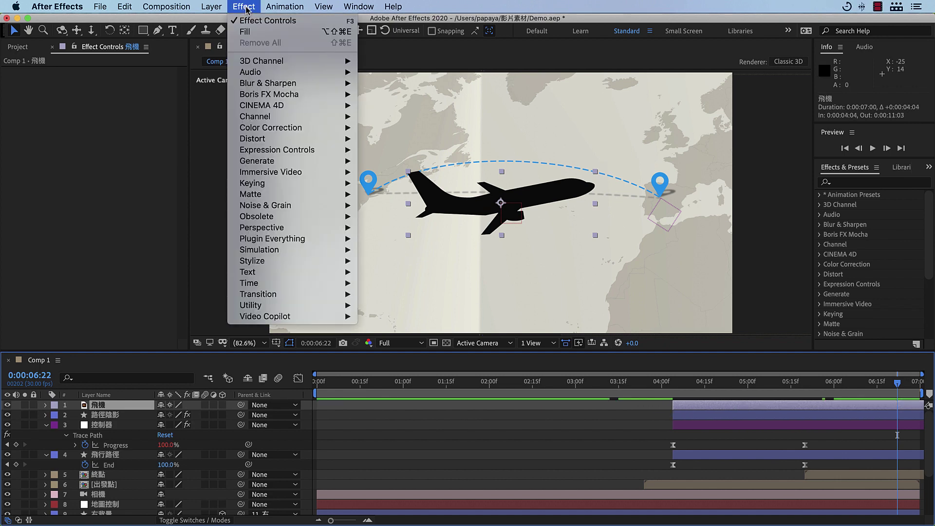
{"action": "mouse_move", "coordinate": [327, 162]}
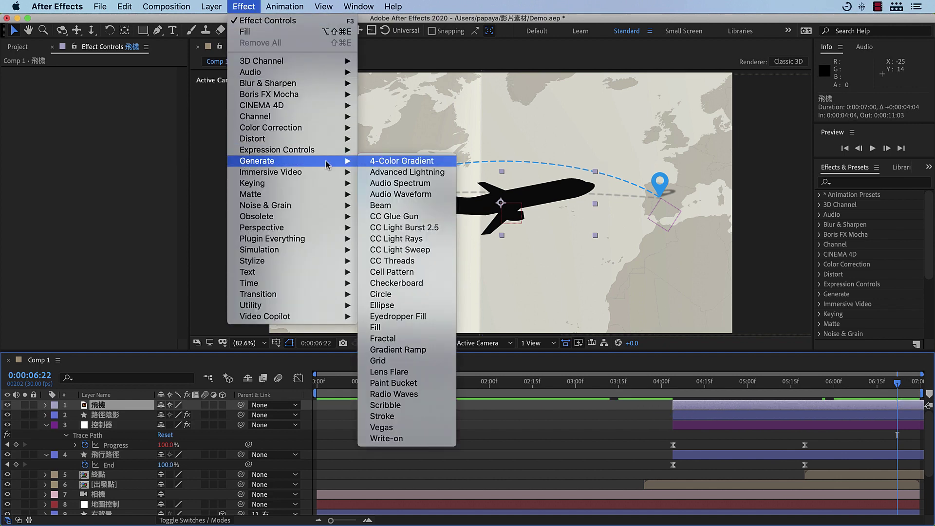
{"action": "left_click", "coordinate": [385, 328]}
{"action": "left_click", "coordinate": [125, 102]}
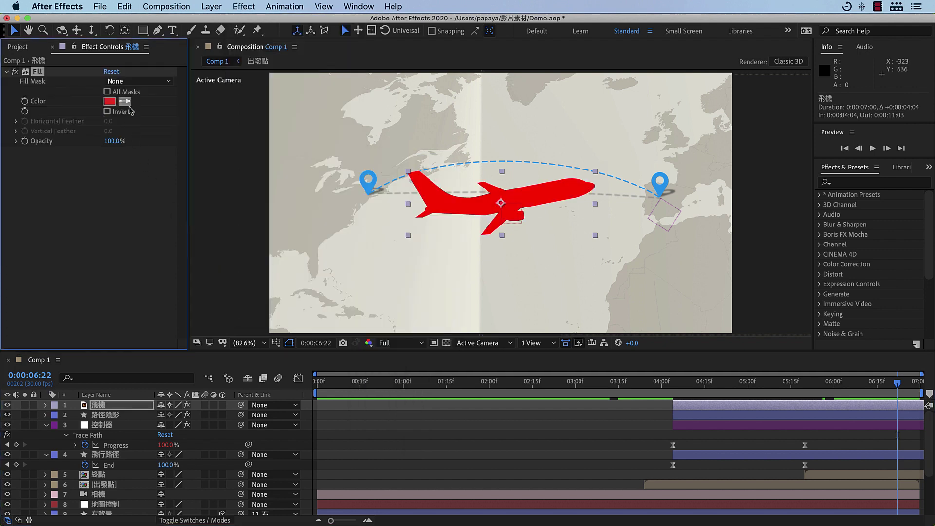
{"action": "left_click", "coordinate": [368, 188]}
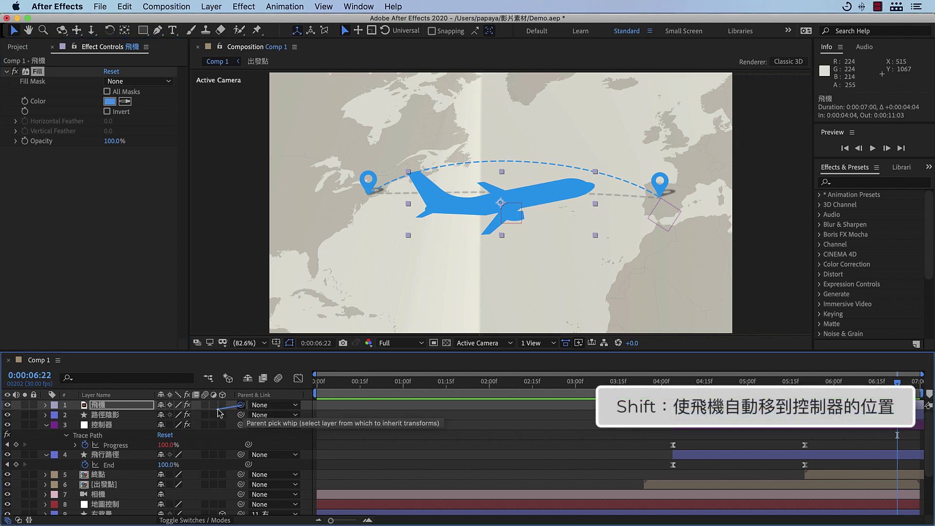
- Parent the blue 飛機 plane to the 控制器 null and reveal its position, rotation and scale
{"action": "left_click_drag", "start_coordinate": [241, 405], "coordinate": [147, 432]}
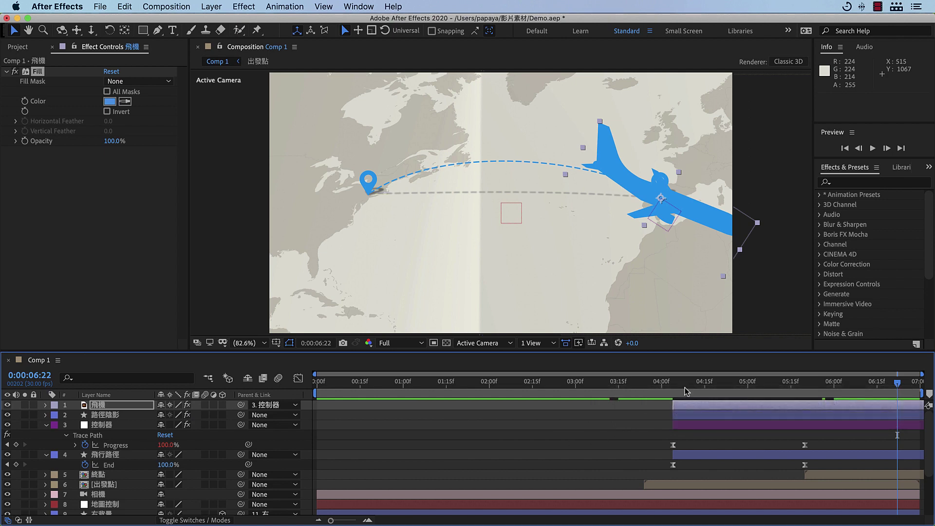
{"action": "left_click_drag", "start_coordinate": [689, 387], "coordinate": [719, 391]}
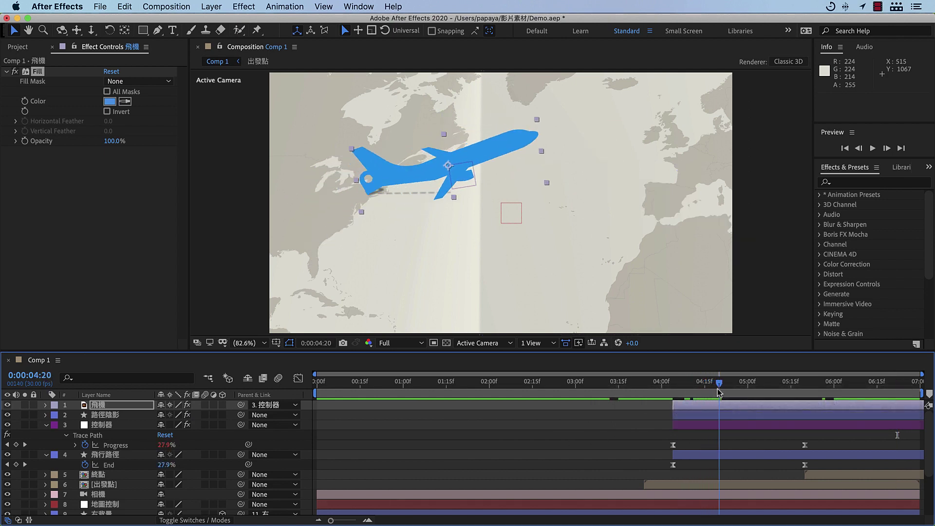
{"action": "key", "text": "p"}
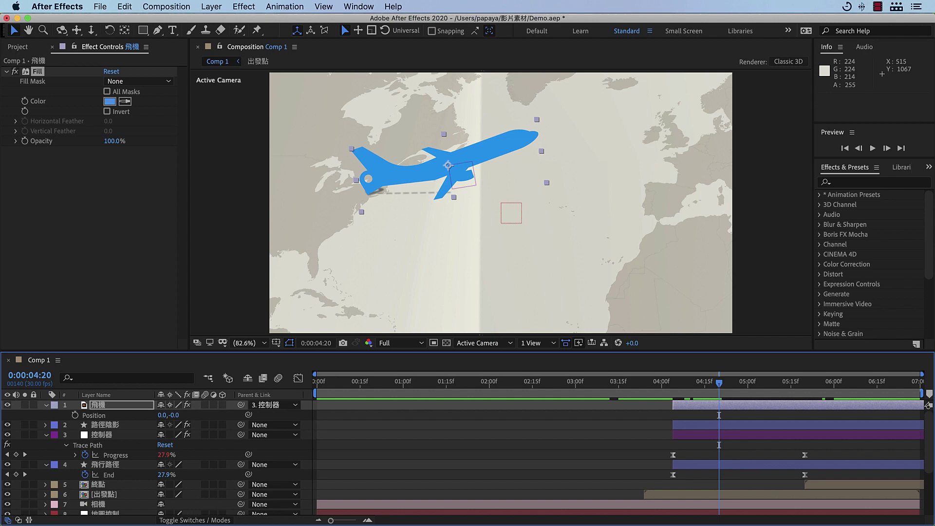
{"action": "key", "text": "shift+s"}
{"action": "key", "text": "shift+r"}
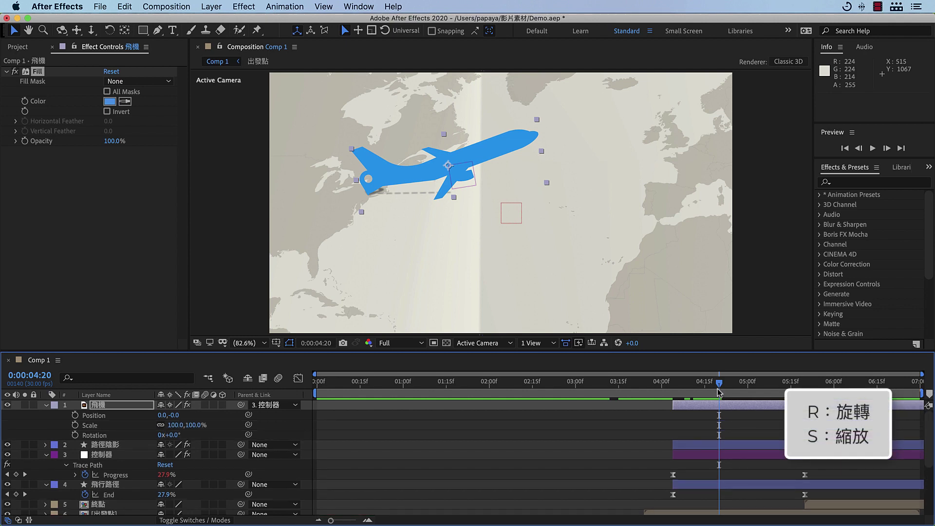
- Scale the plane to 15%, nudge its position and tilt it 7° onto the path
{"action": "left_click", "coordinate": [176, 425]}
{"action": "type", "text": "15"}
{"action": "key", "text": "Return"}
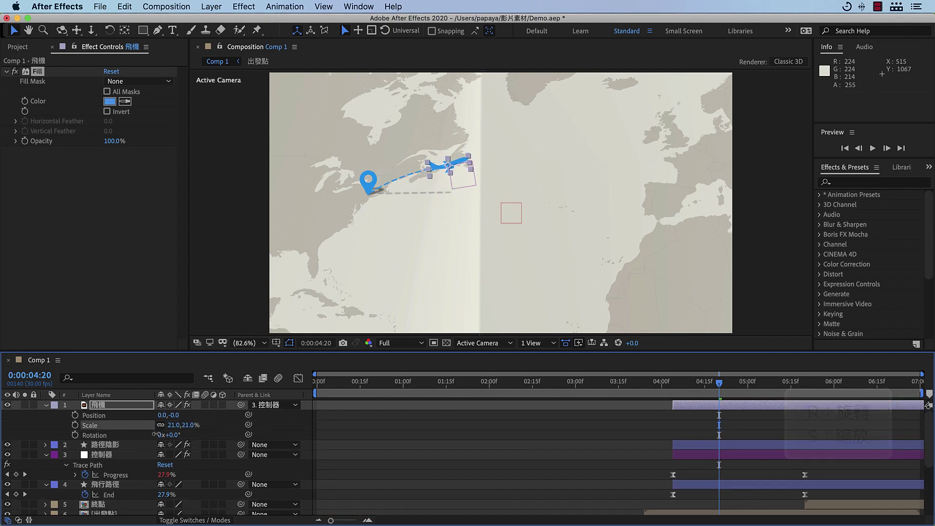
{"action": "left_click_drag", "start_coordinate": [161, 415], "coordinate": [177, 416]}
{"action": "left_click_drag", "start_coordinate": [168, 435], "coordinate": [181, 436]}
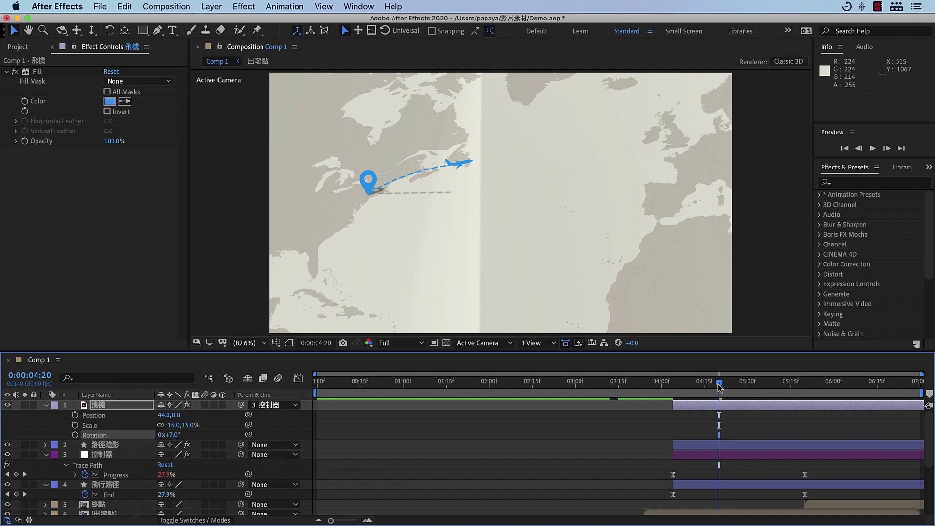
{"action": "left_click_drag", "start_coordinate": [719, 387], "coordinate": [701, 387]}
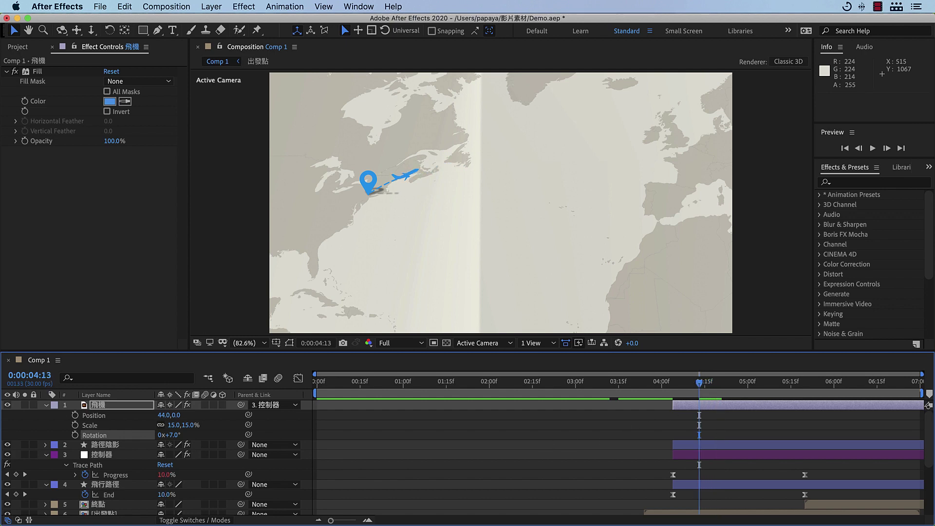
- Keyframe the plane's scale at 15% at 4:13, shrinking to 0% at 5:15
{"action": "left_click", "coordinate": [75, 426]}
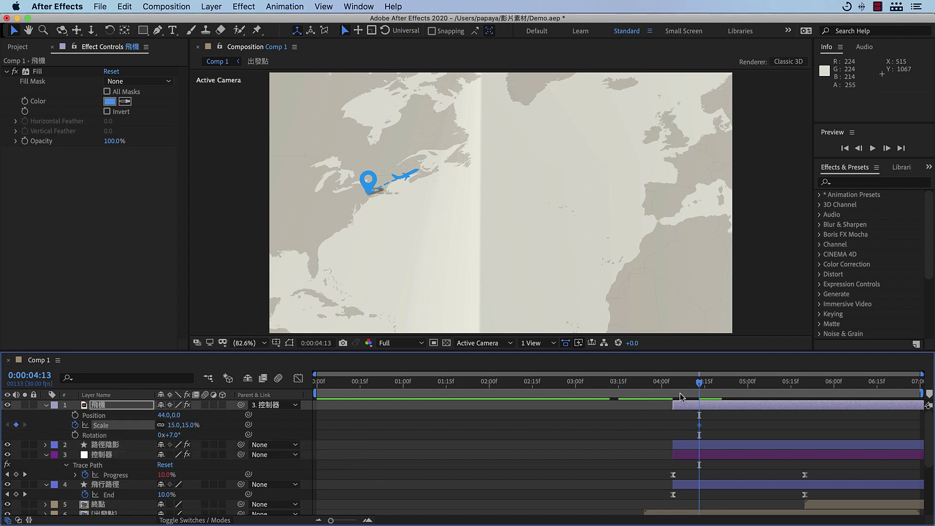
{"action": "left_click_drag", "start_coordinate": [699, 384], "coordinate": [776, 389]}
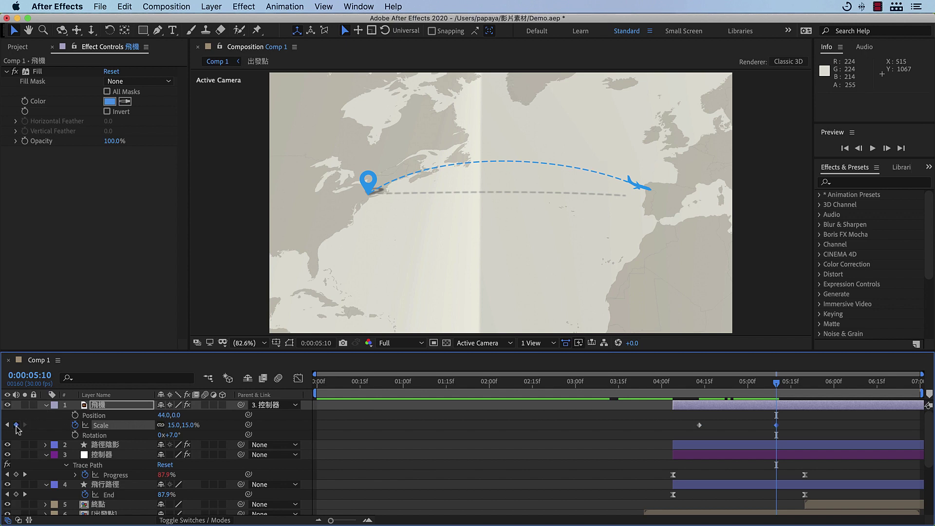
{"action": "left_click_drag", "start_coordinate": [776, 384], "coordinate": [790, 384]}
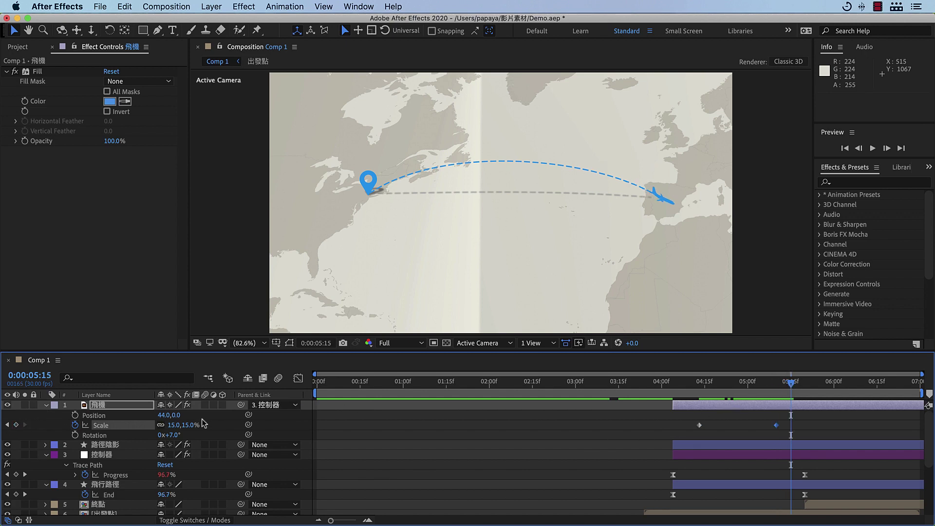
{"action": "left_click", "coordinate": [188, 425]}
{"action": "type", "text": "0"}
{"action": "key", "text": "Return"}
- Add a 0% scale keyframe at 4:04 and scrub through to preview the flight
{"action": "left_click", "coordinate": [674, 384]}
{"action": "left_click", "coordinate": [187, 425]}
{"action": "type", "text": "0"}
{"action": "key", "text": "Return"}
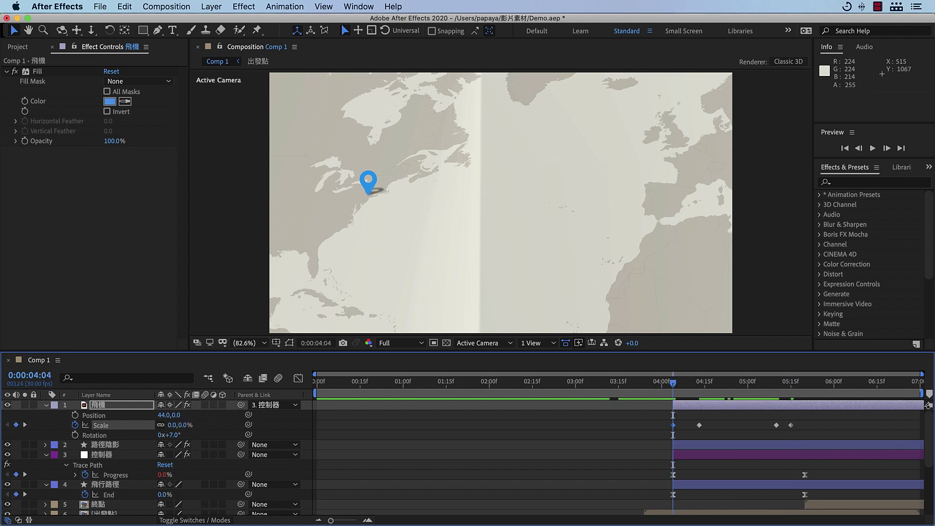
{"action": "left_click_drag", "start_coordinate": [674, 385], "coordinate": [791, 385]}
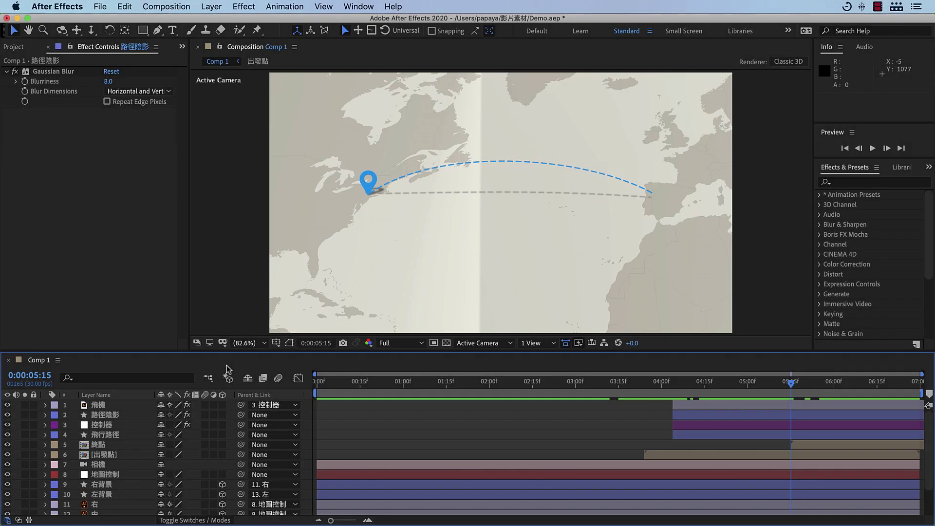
- Generate a Trace Path controller null for the shadow path with Create Nulls From Paths
{"action": "left_click", "coordinate": [109, 455]}
{"action": "left_click", "coordinate": [358, 6]}
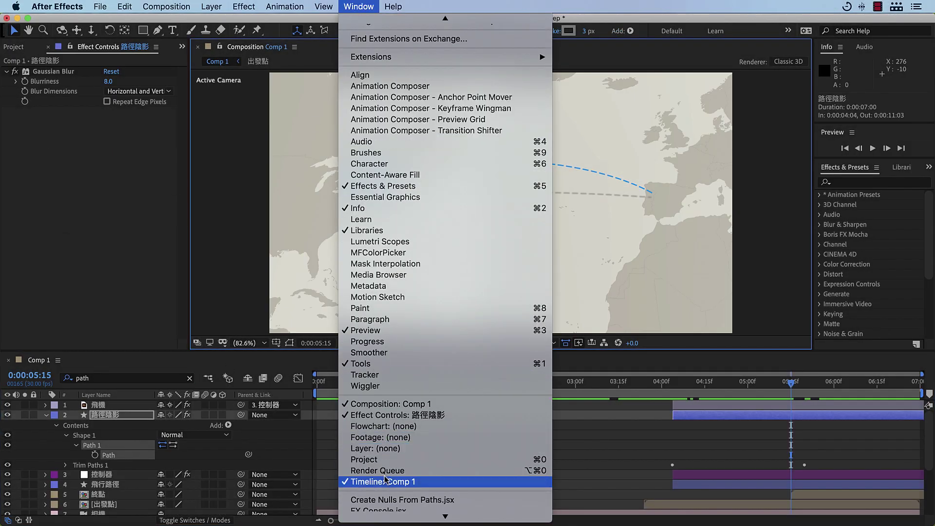
{"action": "left_click", "coordinate": [389, 503]}
{"action": "left_click", "coordinate": [470, 197]}
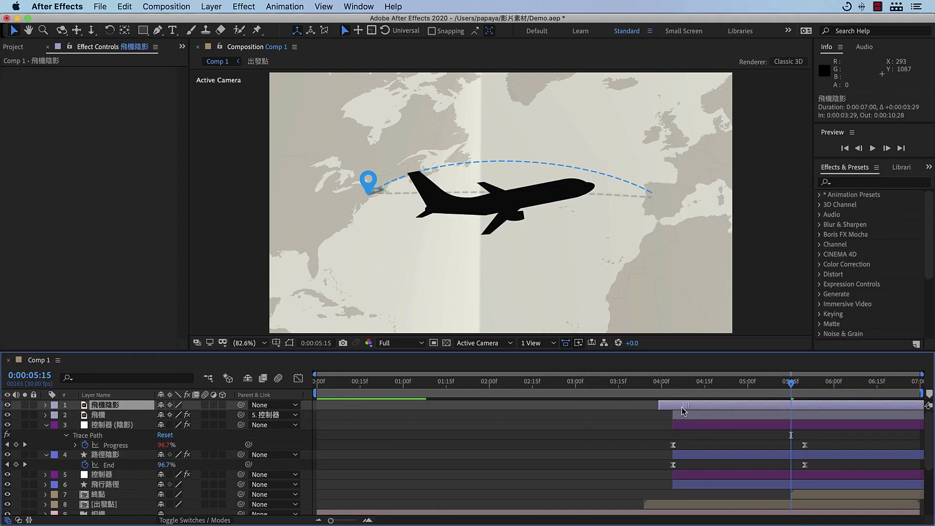
- Give the shadow plane 40% opacity and a Gaussian Blur, keyframe its scale, and preview
{"action": "key", "text": "t"}
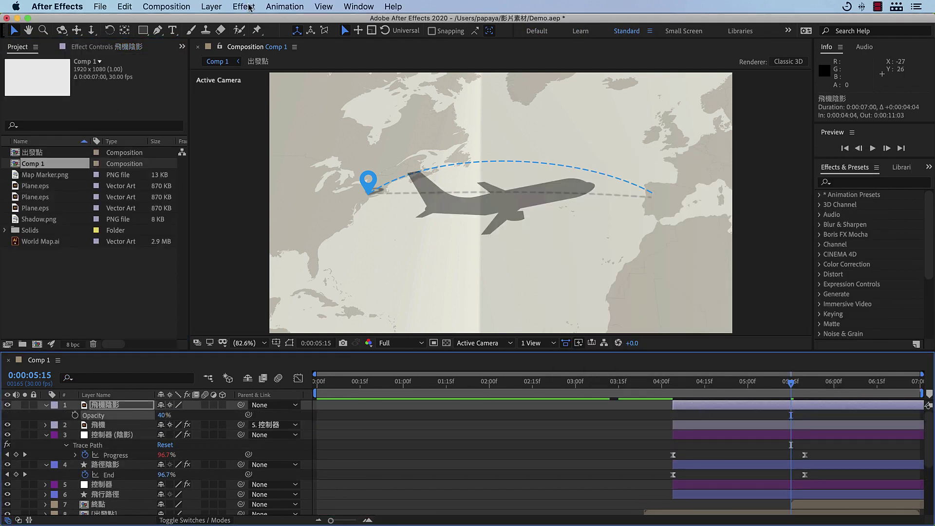
{"action": "left_click", "coordinate": [243, 6]}
{"action": "mouse_move", "coordinate": [251, 86]}
{"action": "left_click", "coordinate": [396, 205]}
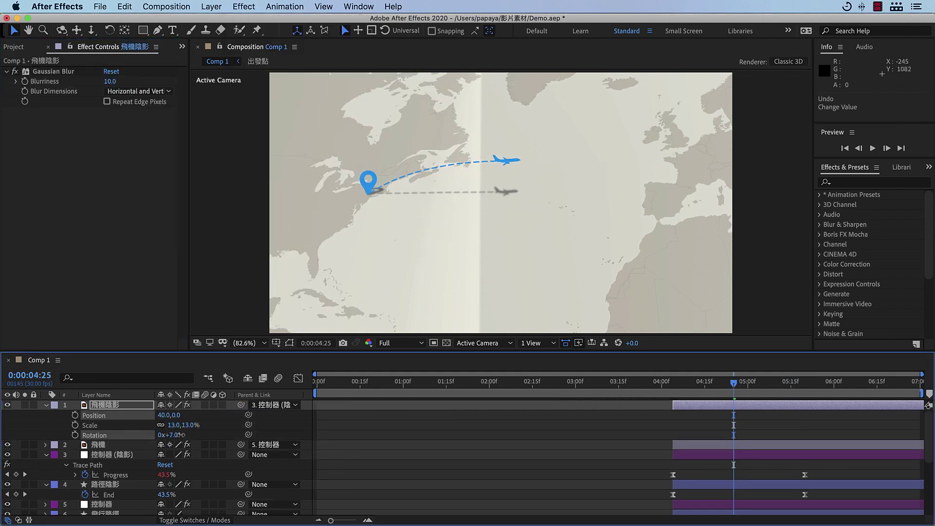
{"action": "left_click", "coordinate": [75, 424]}
{"action": "left_click_drag", "start_coordinate": [699, 383], "coordinate": [792, 387]}
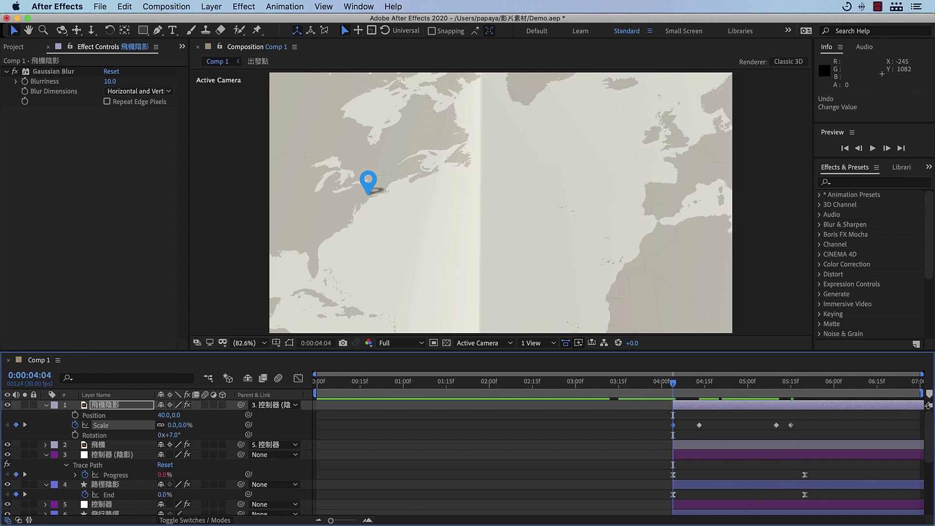
{"action": "left_click_drag", "start_coordinate": [673, 383], "coordinate": [792, 393]}
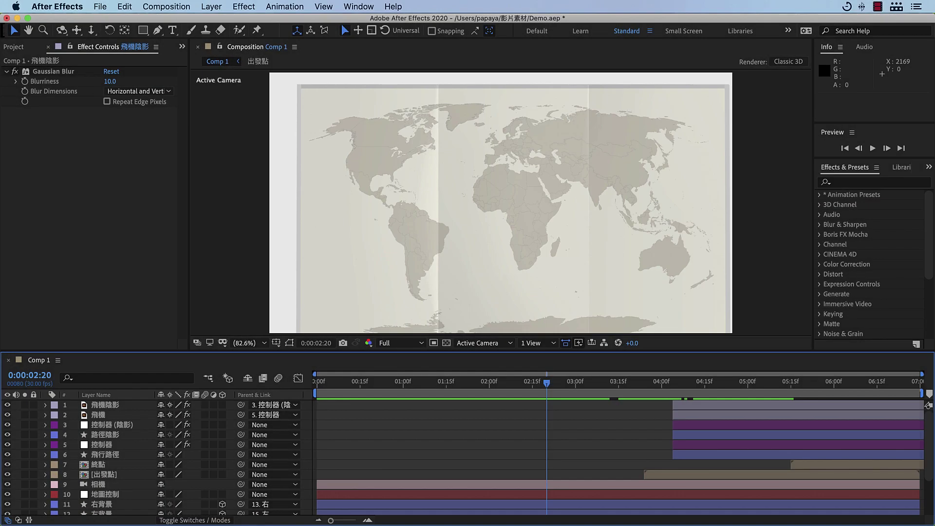
- Place Cloud.png over the upper map, rename it 雲朵, hide the camera, and make it 3D
{"action": "left_click_drag", "start_coordinate": [729, 246], "coordinate": [509, 196]}
{"action": "left_click_drag", "start_coordinate": [509, 196], "coordinate": [520, 164]}
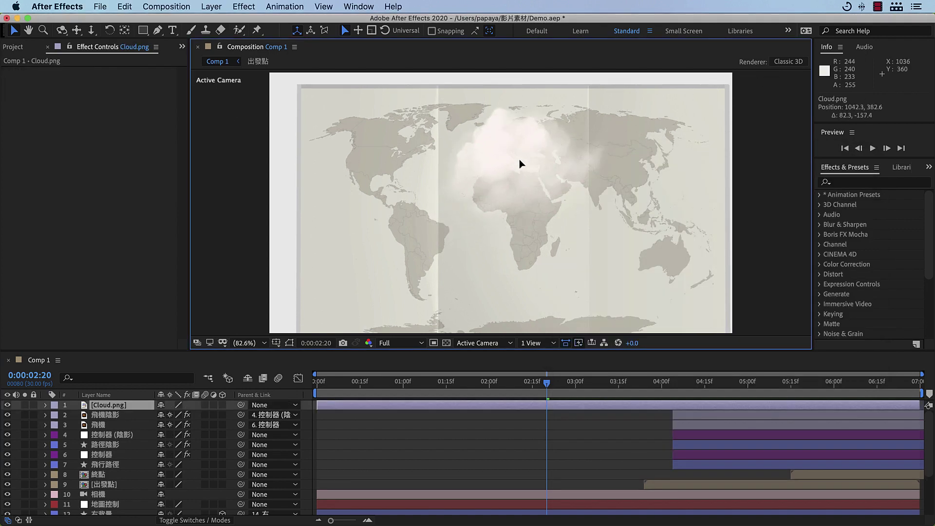
{"action": "key", "text": "Return"}
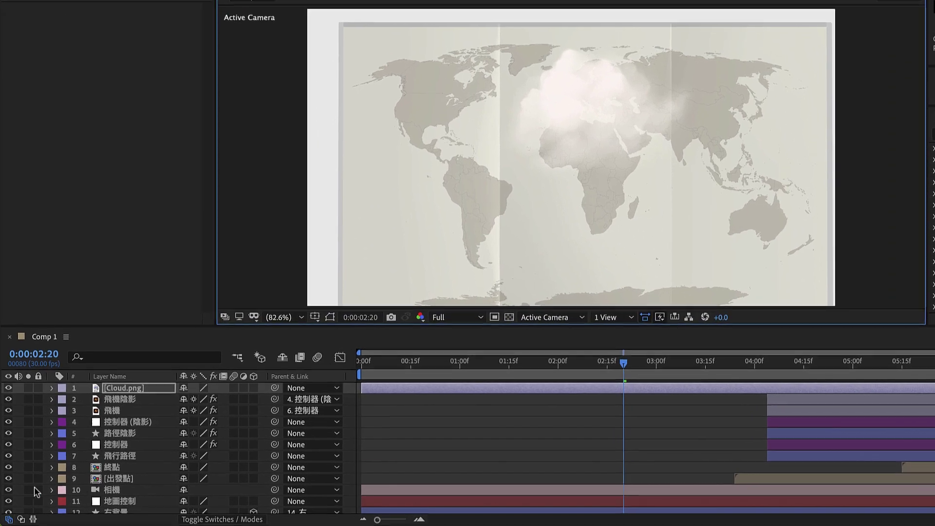
{"action": "left_click", "coordinate": [9, 490]}
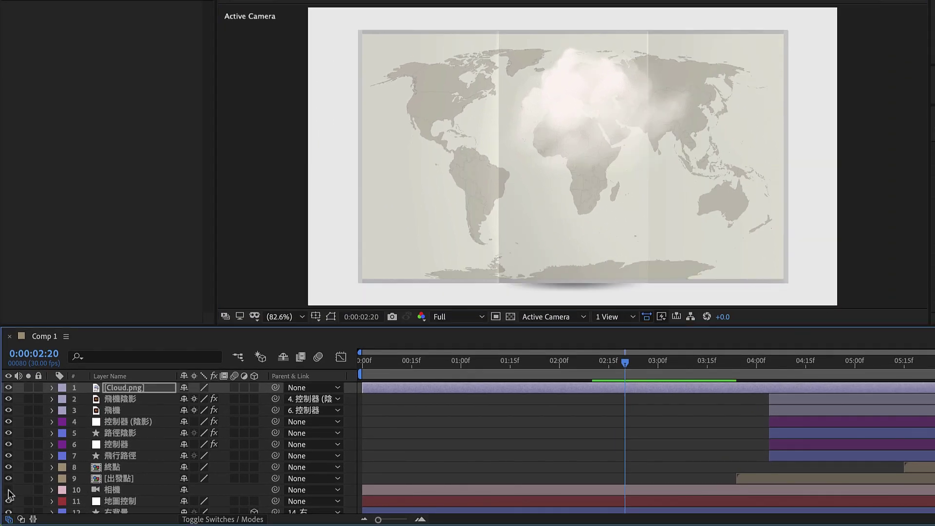
{"action": "left_click", "coordinate": [255, 388]}
{"action": "type", "text": "雲朵"}
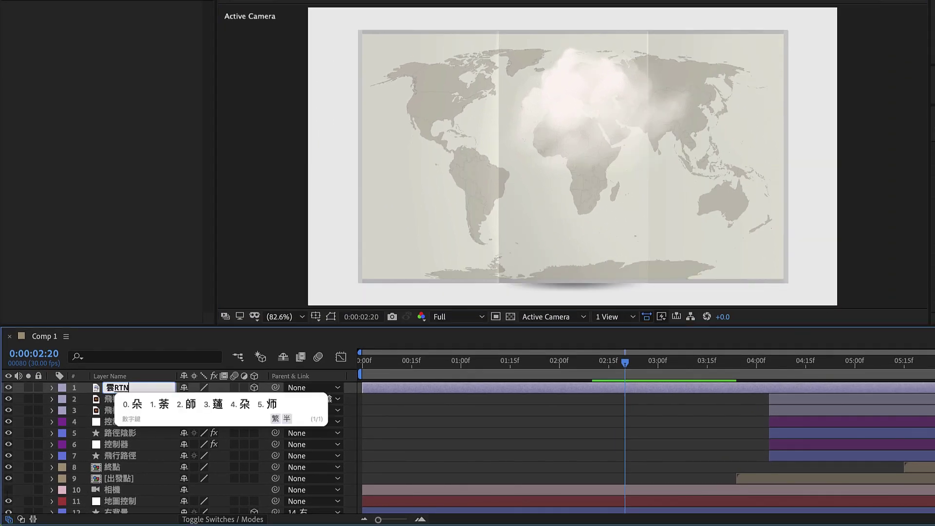
{"action": "type", "text": "p"}
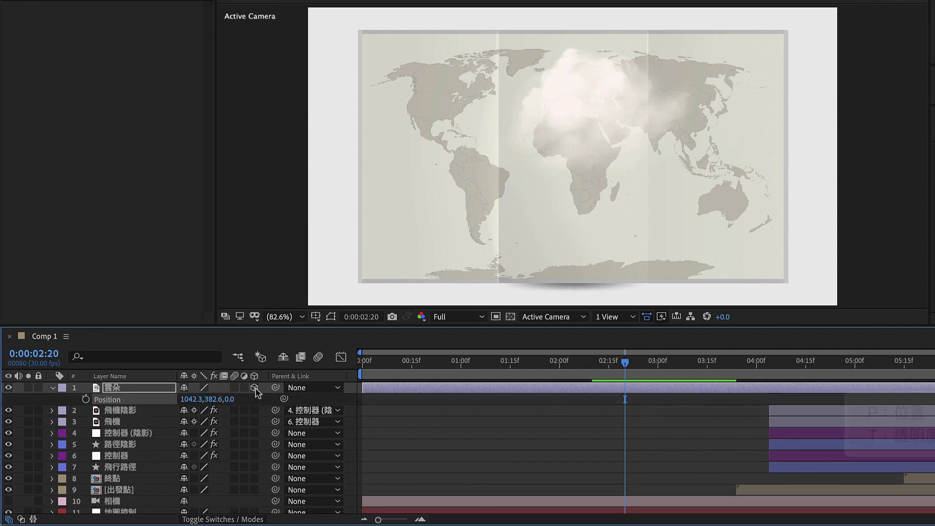
- Keyframe the cloud's position and opacity: 0% at 2:20 rising to 80% at 3:00
{"action": "key", "text": "shift+t"}
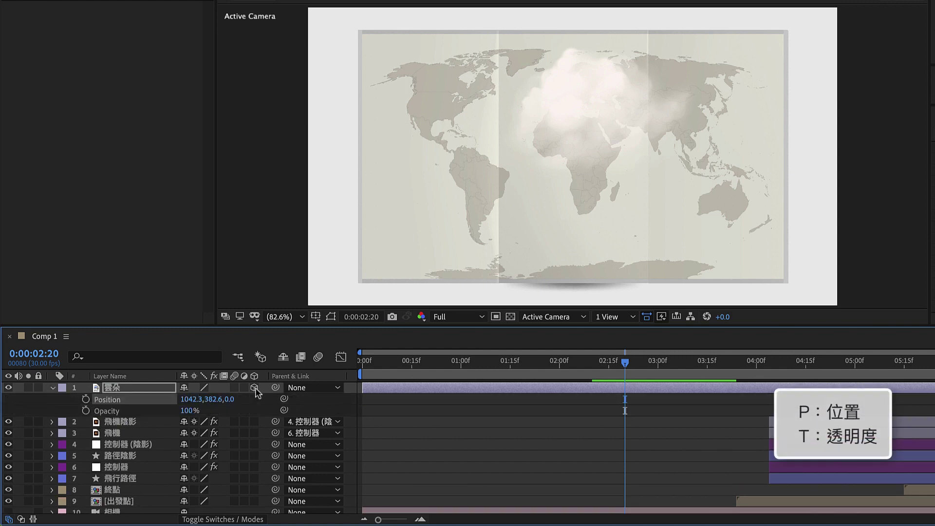
{"action": "left_click", "coordinate": [86, 399]}
{"action": "left_click", "coordinate": [86, 411]}
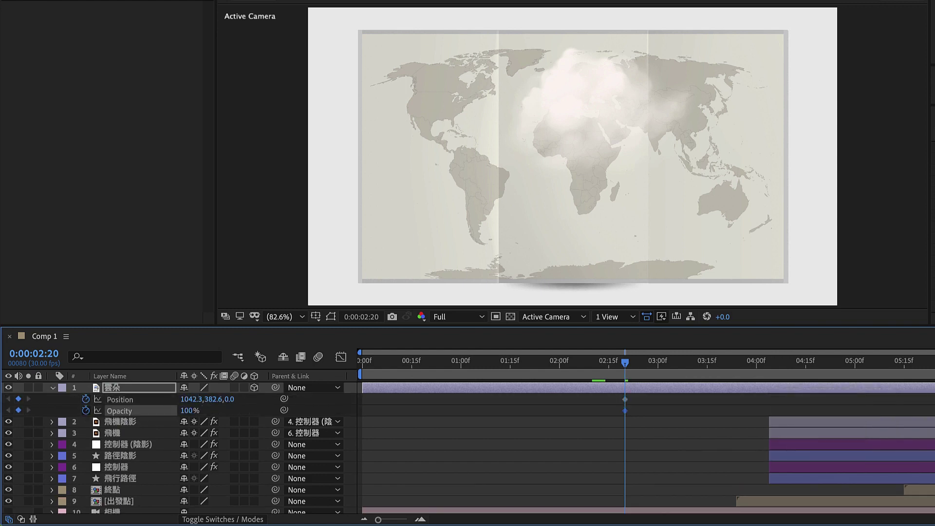
{"action": "left_click", "coordinate": [189, 411]}
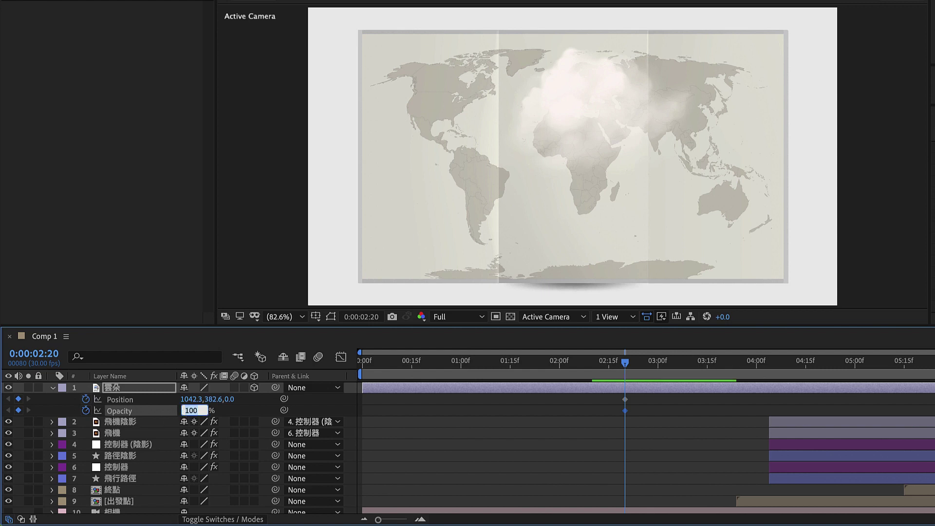
{"action": "type", "text": "0"}
{"action": "key", "text": "Return"}
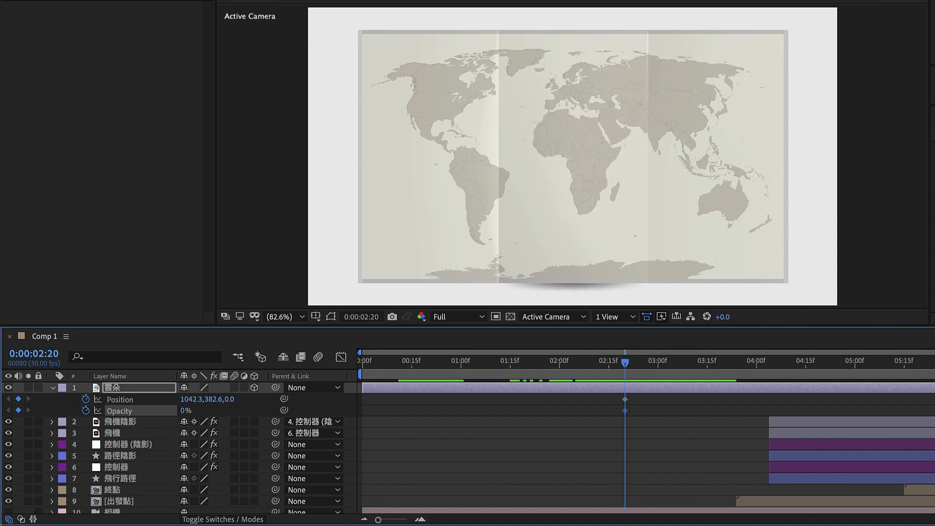
{"action": "left_click_drag", "start_coordinate": [625, 363], "coordinate": [657, 365]}
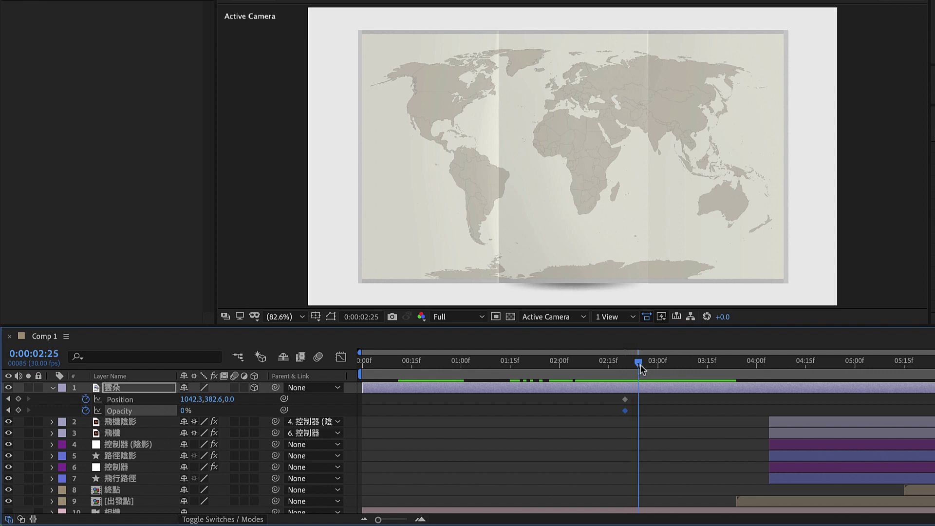
{"action": "left_click", "coordinate": [187, 412]}
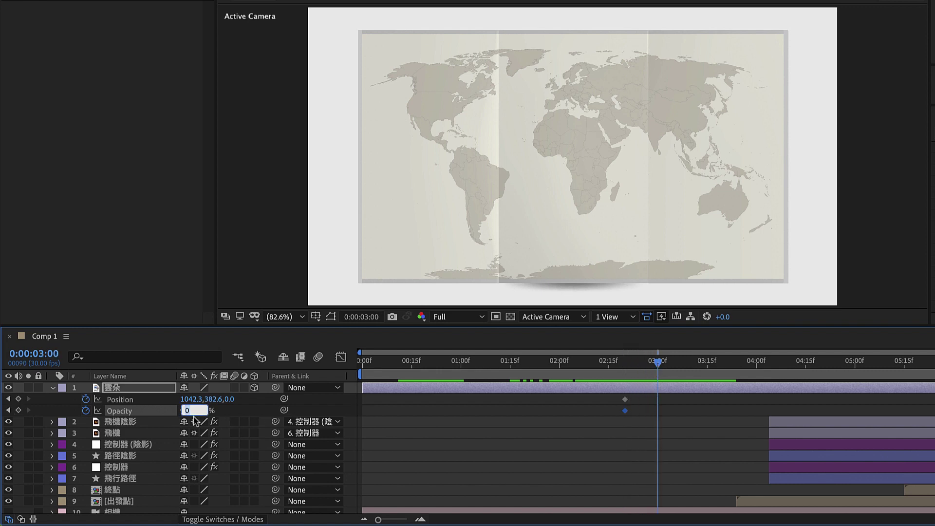
{"action": "type", "text": "80"}
{"action": "key", "text": "Return"}
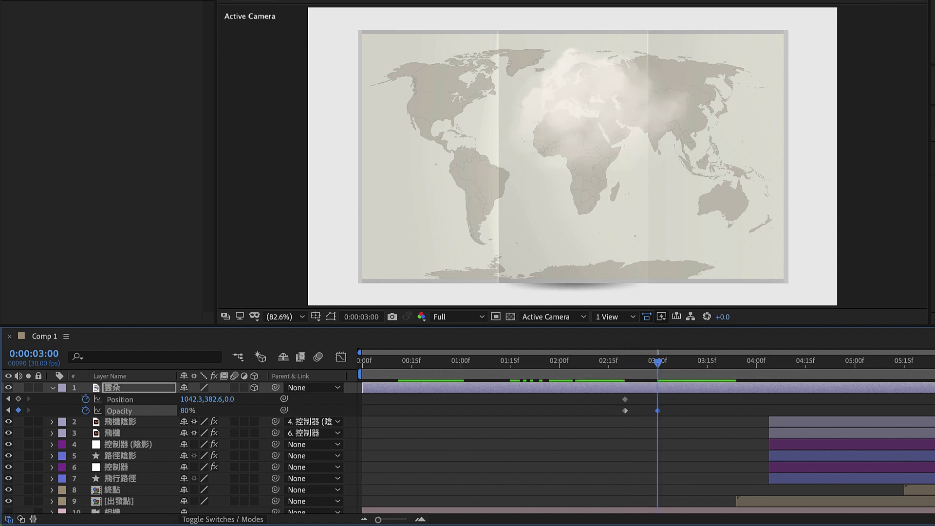
- Fade the cloud back to 0% opacity at 4:00
{"action": "left_click_drag", "start_coordinate": [657, 366], "coordinate": [756, 364]}
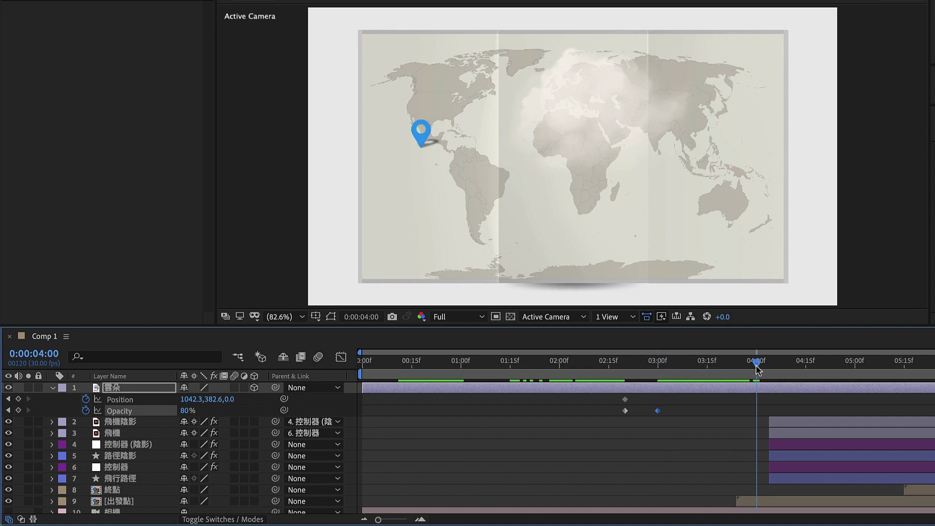
{"action": "left_click", "coordinate": [188, 411]}
{"action": "type", "text": "0"}
{"action": "key", "text": "Return"}
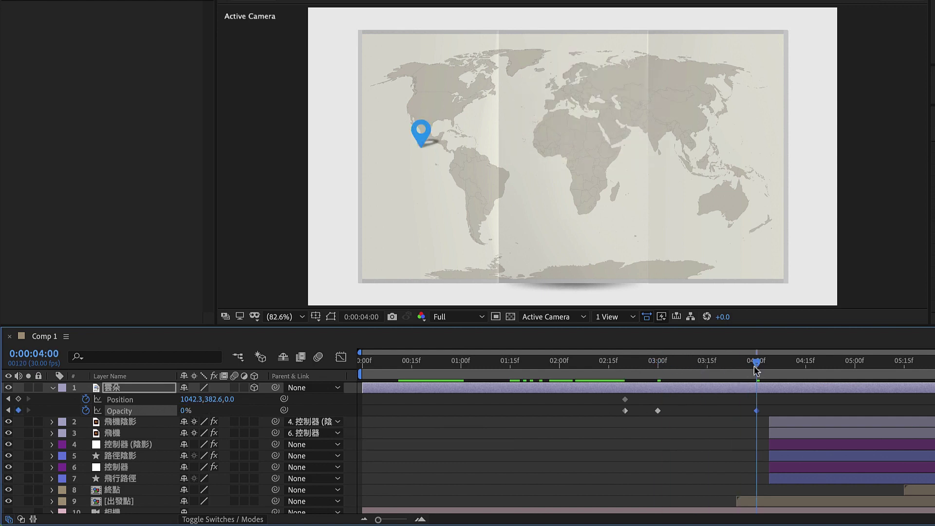
{"action": "left_click_drag", "start_coordinate": [756, 369], "coordinate": [855, 364]}
{"action": "left_click", "coordinate": [660, 134]}
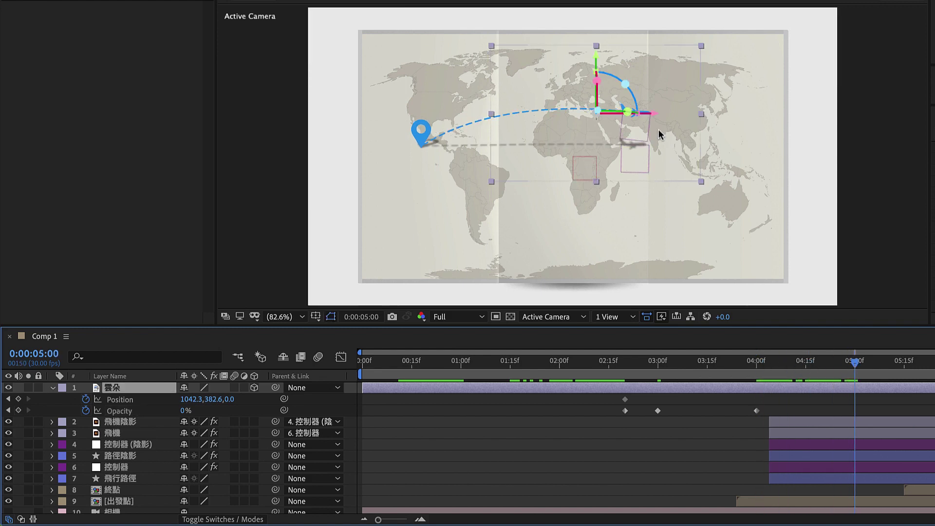
- Slide the cloud left to X -420.3 at 5:00 and switch the 相機 camera back on
{"action": "left_click_drag", "start_coordinate": [638, 114], "coordinate": [249, 108]}
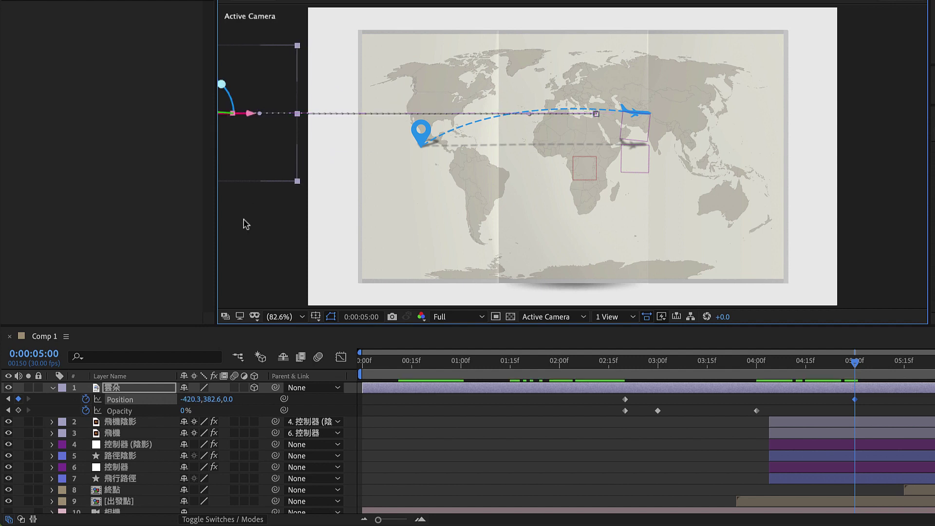
{"action": "scroll", "coordinate": [128, 404], "scroll_direction": "down", "scroll_amount": 5}
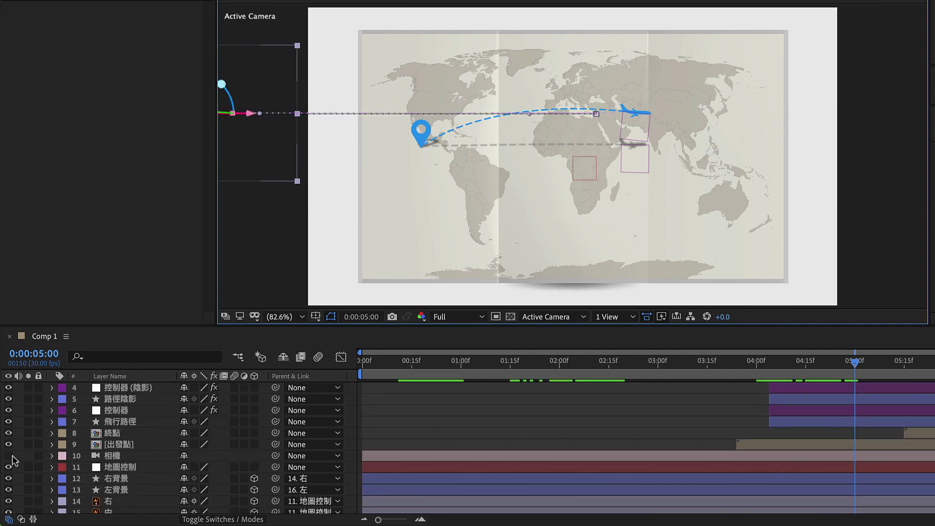
{"action": "left_click", "coordinate": [8, 456]}
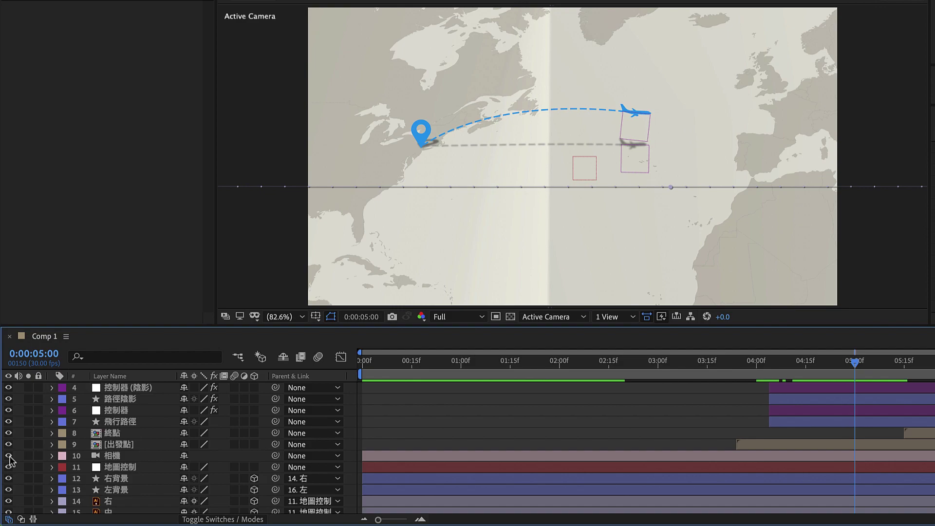